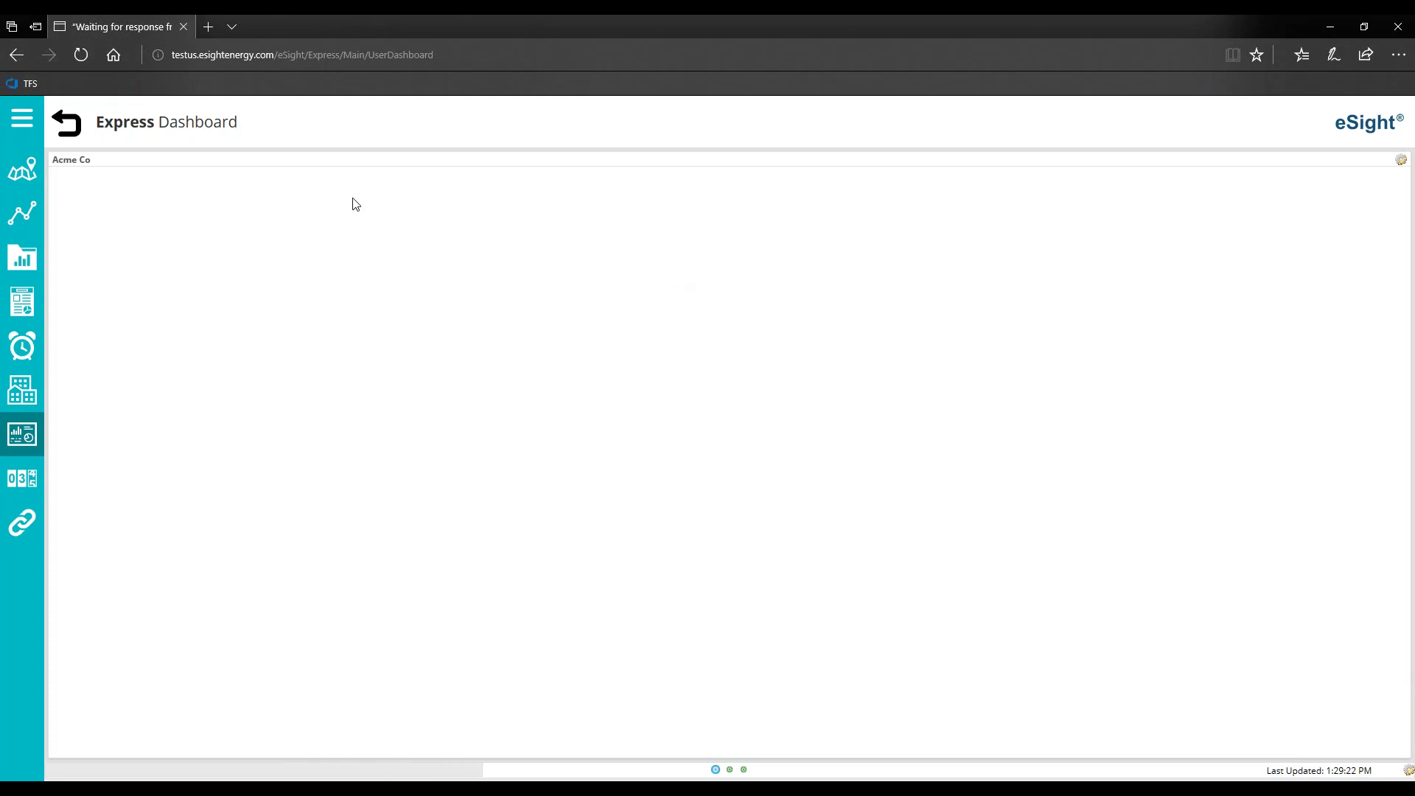
- Leave the private dashboard, open Energy Analysis and browse the Acme Co. tree to the Admin Office 1 meters
{"action": "left_click", "coordinate": [73, 124]}
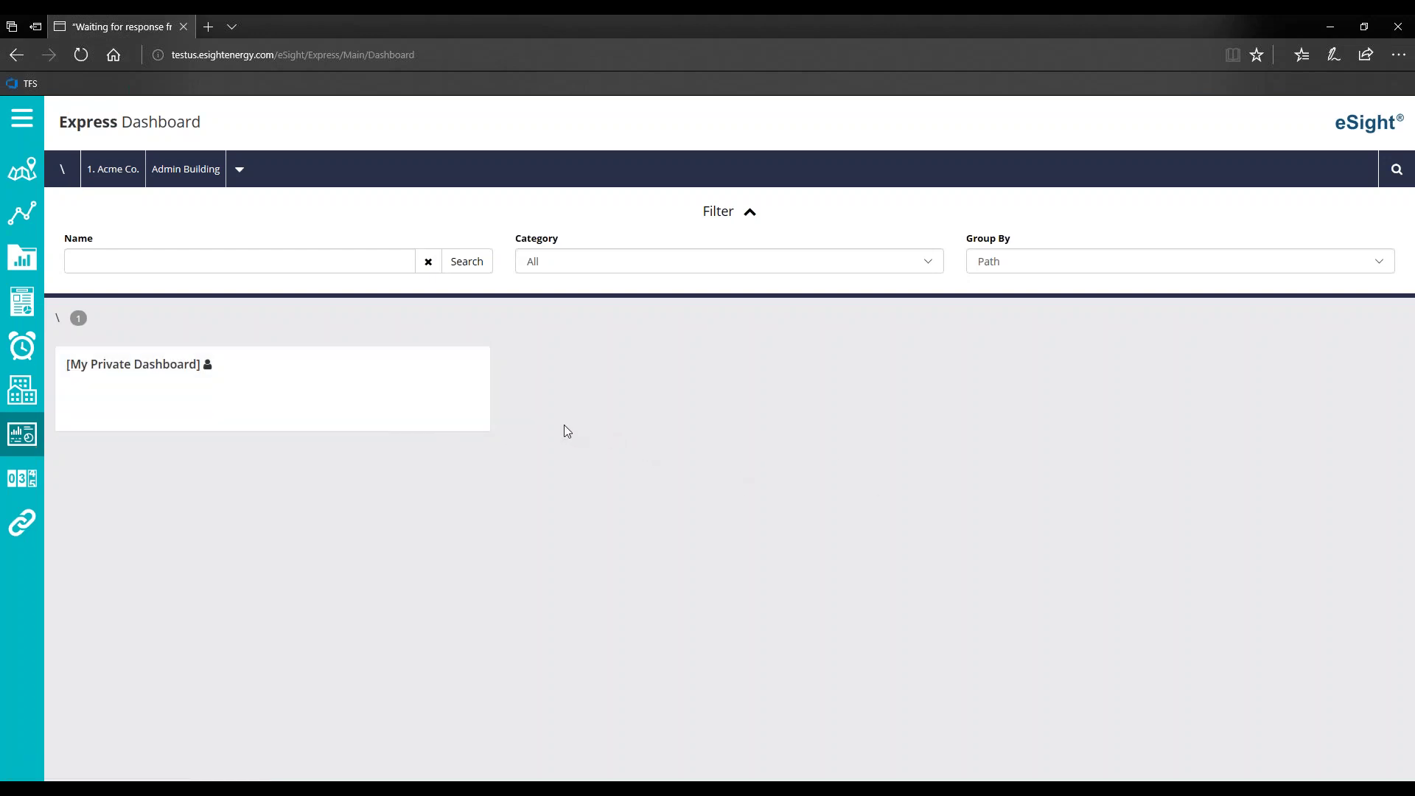
{"action": "left_click", "coordinate": [24, 218]}
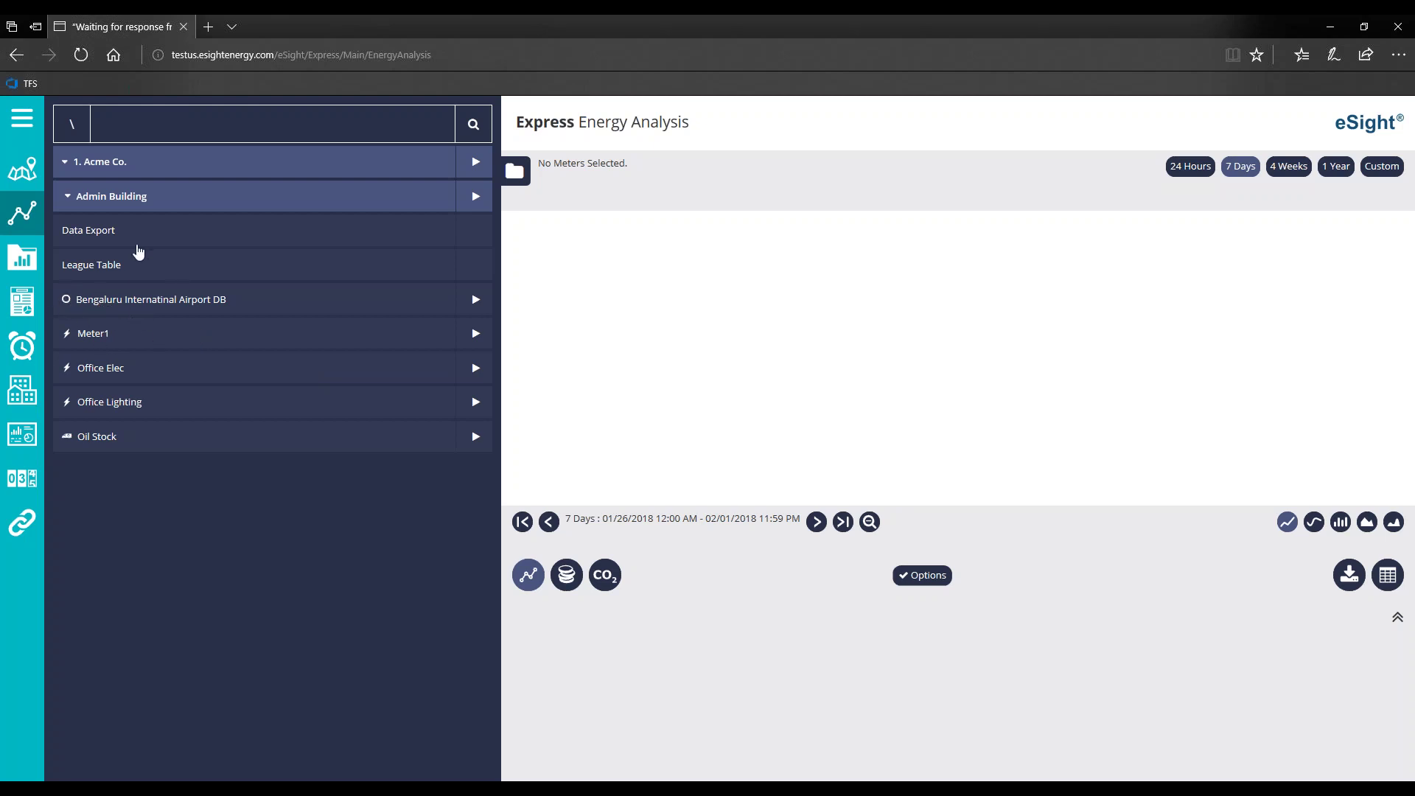
{"action": "left_click", "coordinate": [64, 163]}
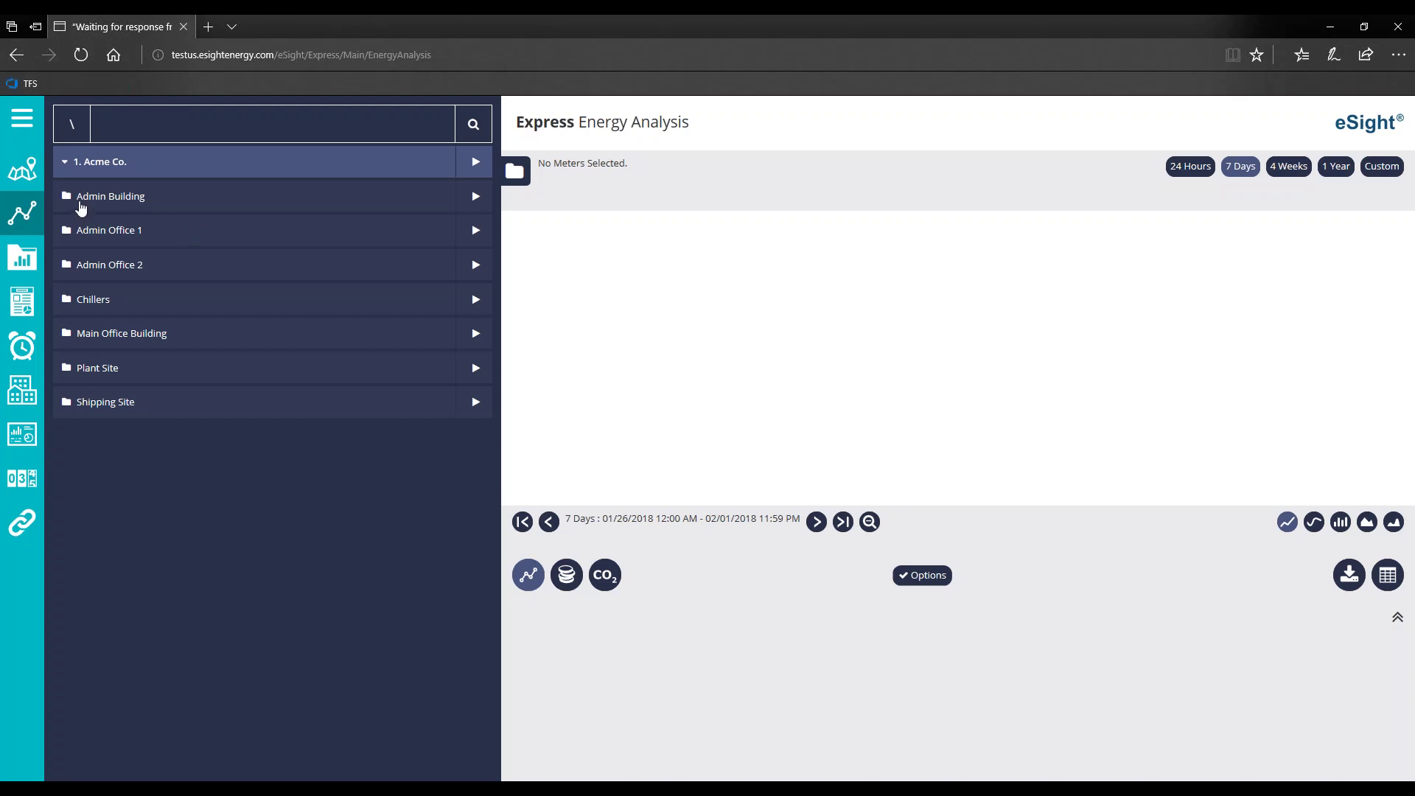
{"action": "left_click", "coordinate": [144, 200]}
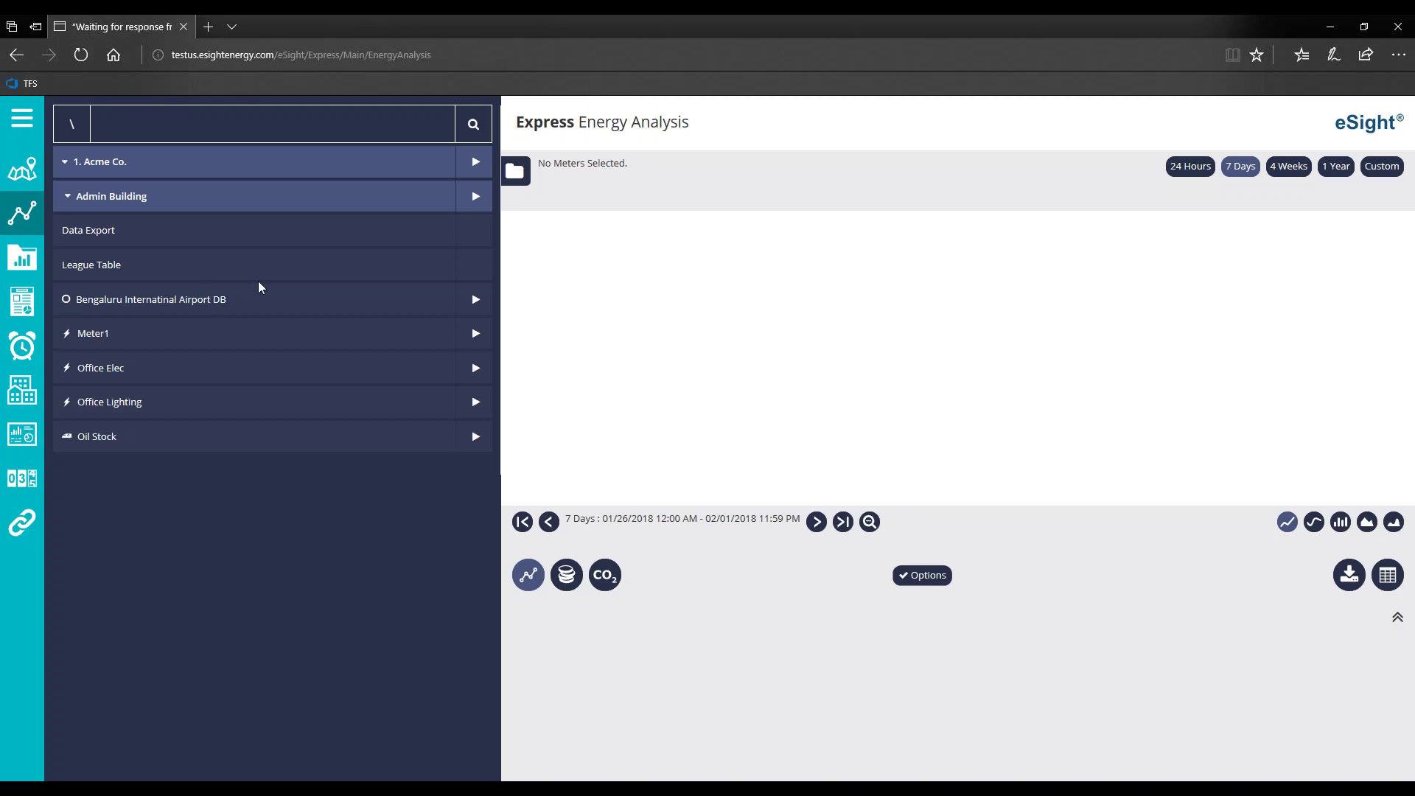
{"action": "left_click", "coordinate": [100, 180]}
{"action": "left_click", "coordinate": [113, 243]}
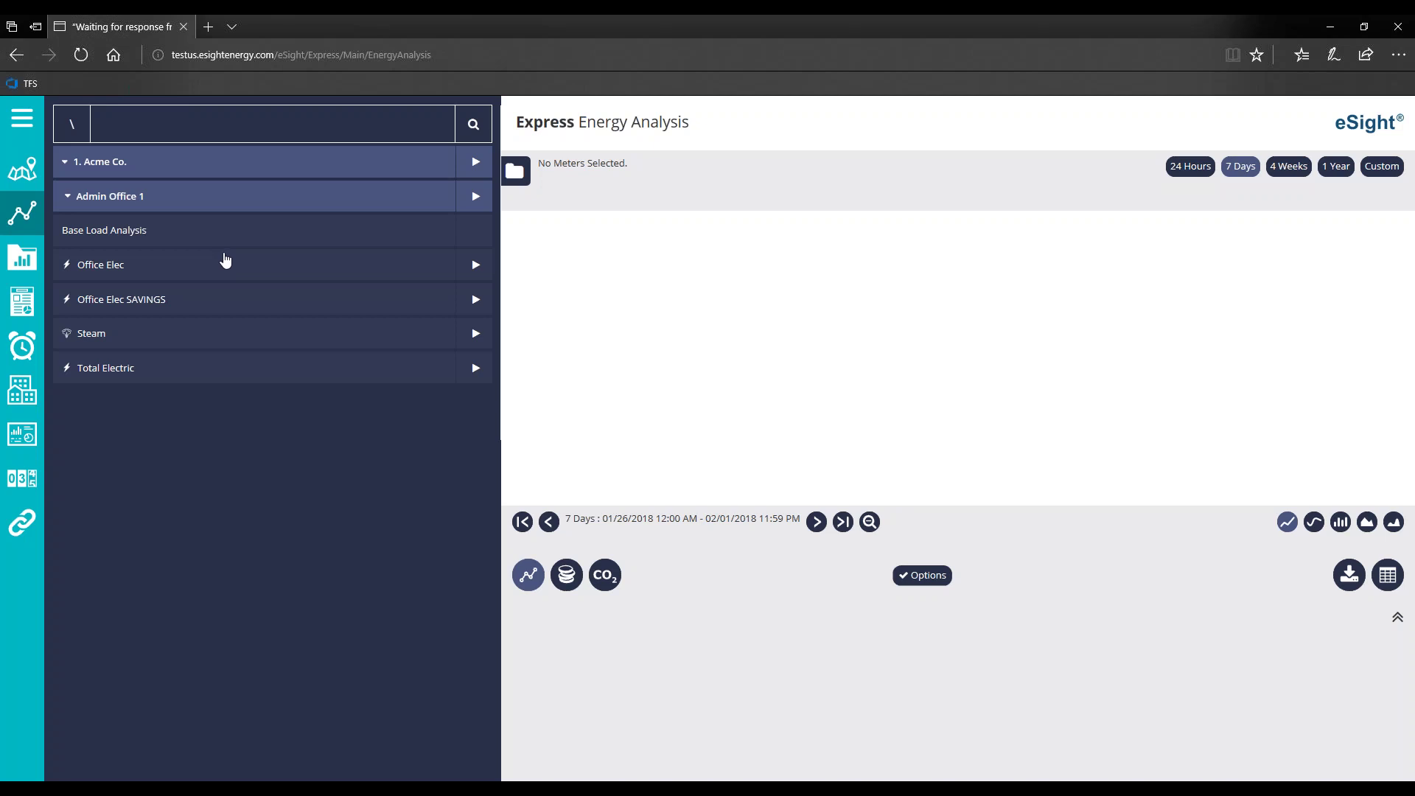
- Leave Express for the full eSight site and open the Industrial Co Multi-Site dashboard from the ENVI dashboard list
{"action": "left_click", "coordinate": [31, 128]}
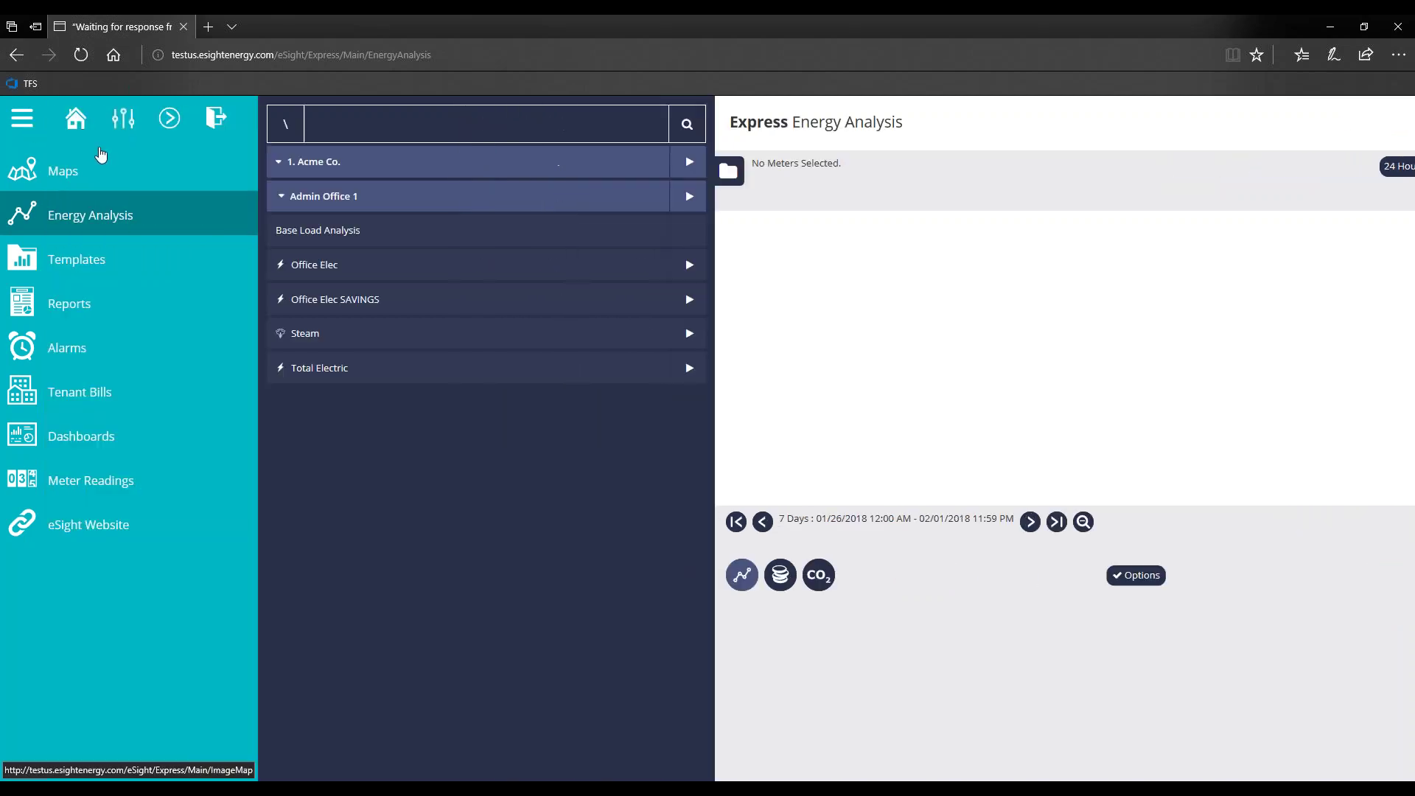
{"action": "left_click", "coordinate": [55, 168]}
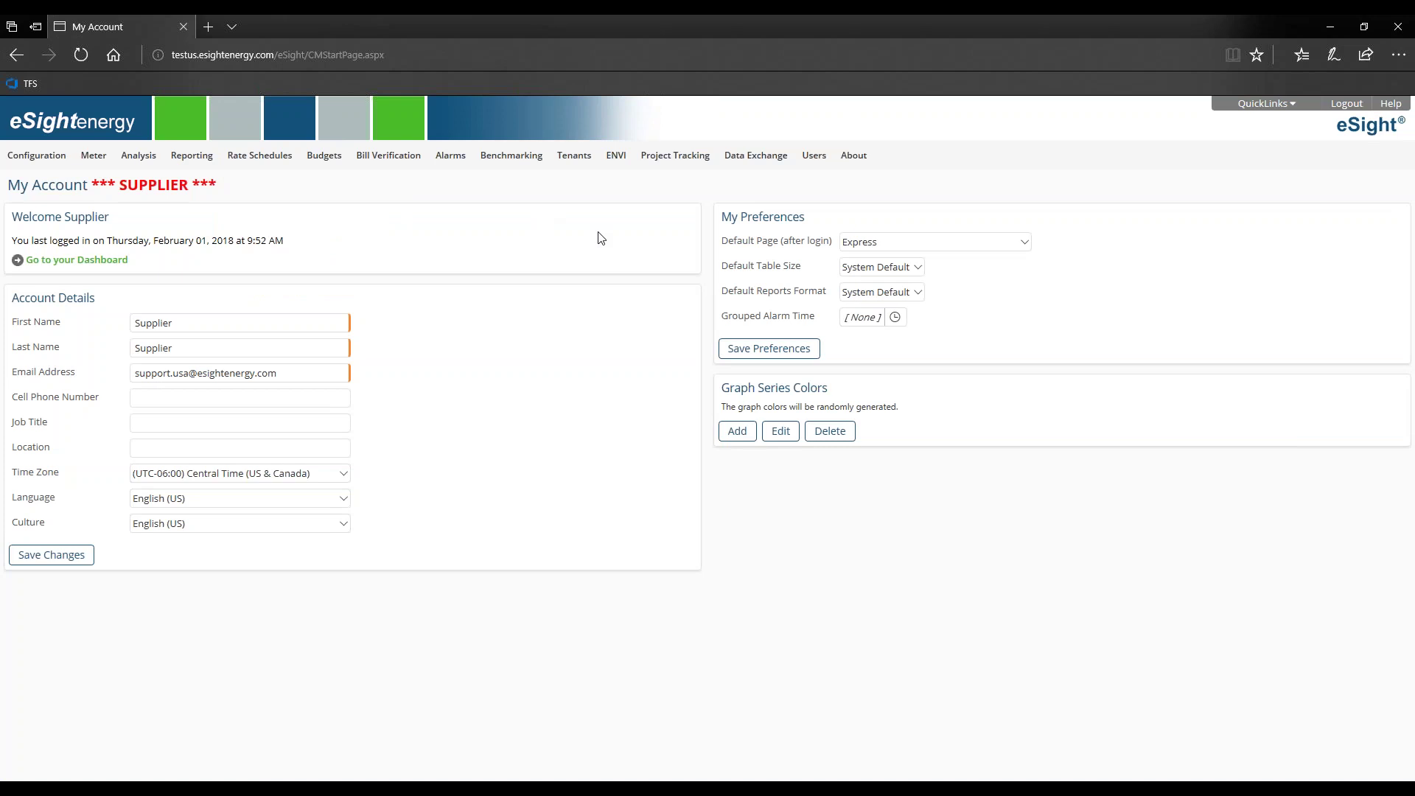
{"action": "left_click", "coordinate": [630, 183]}
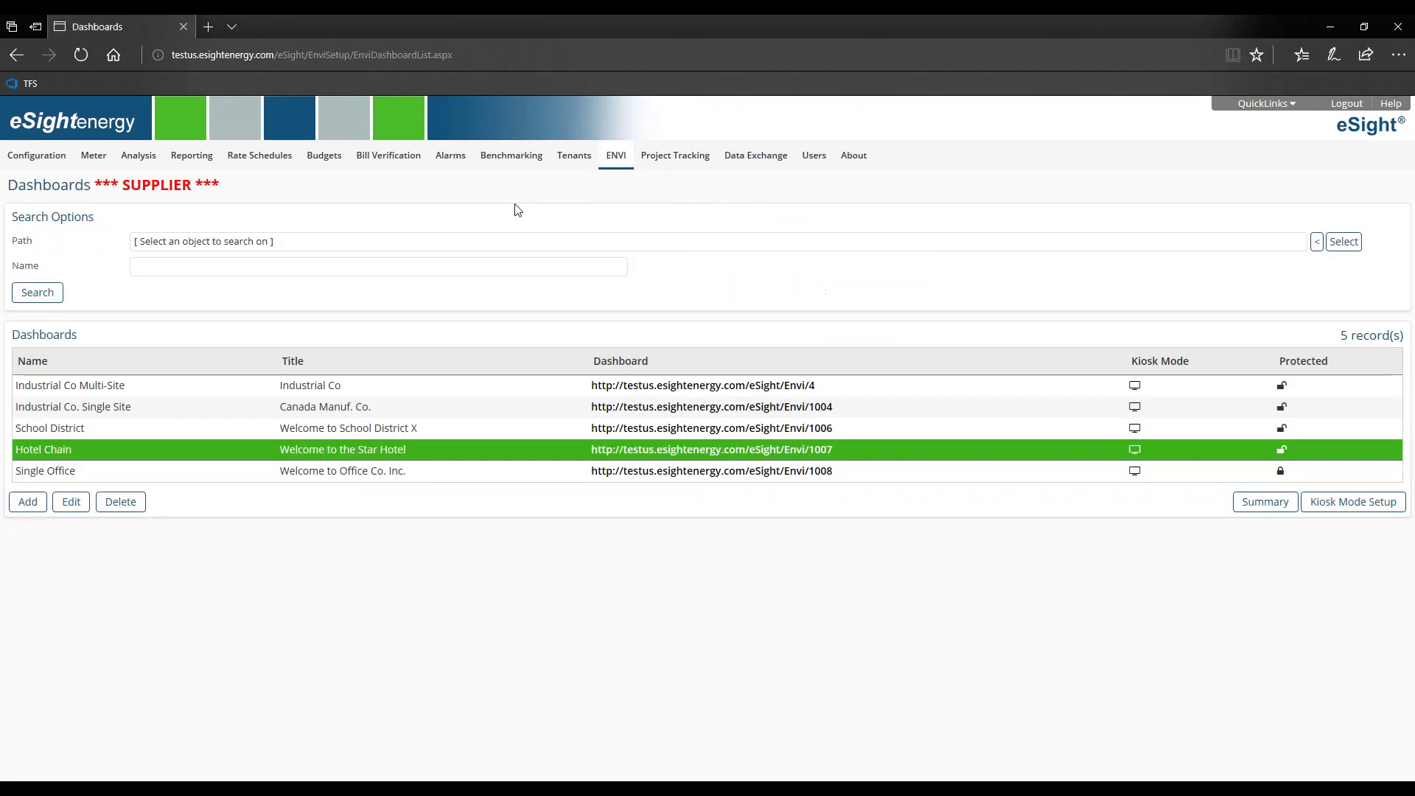
{"action": "left_click", "coordinate": [272, 394]}
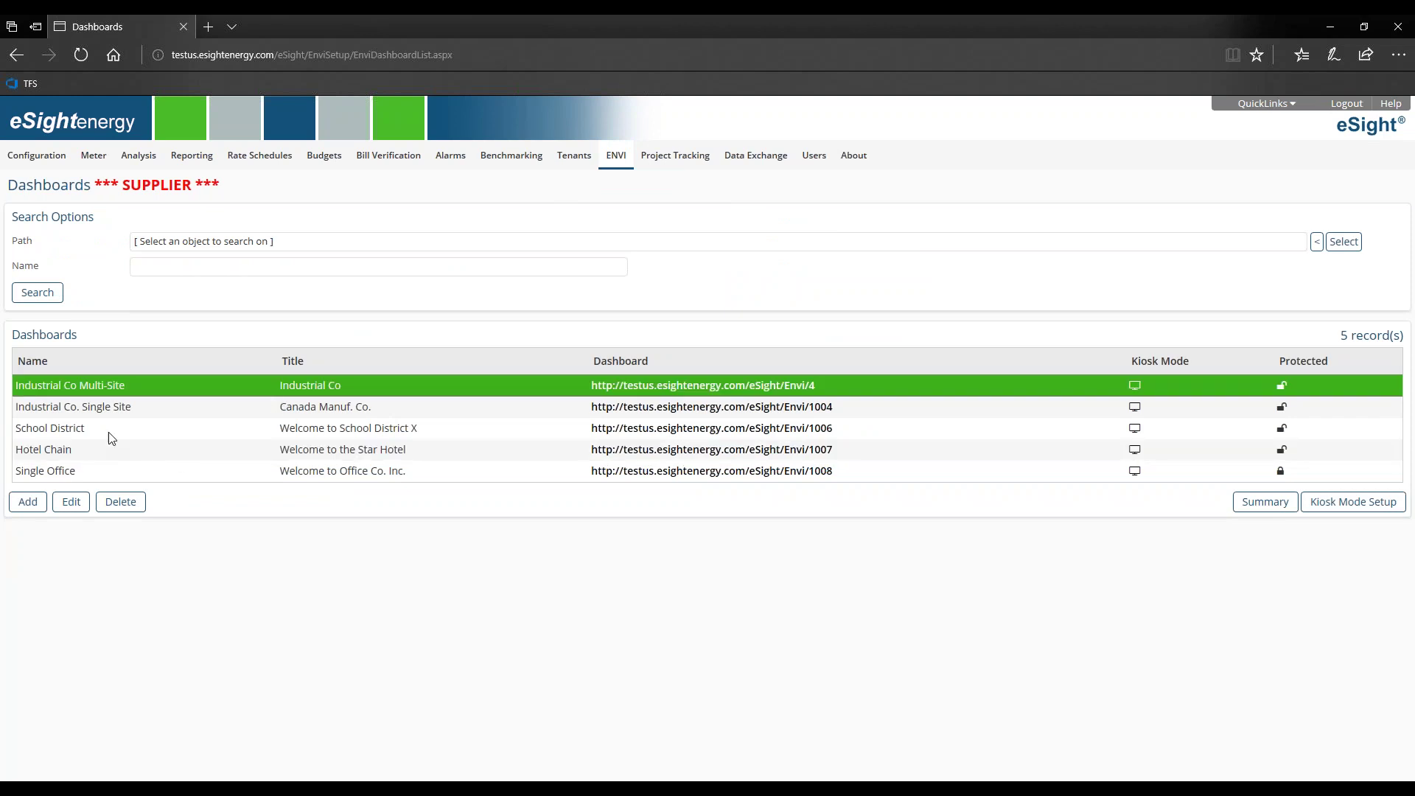
{"action": "left_click", "coordinate": [697, 391]}
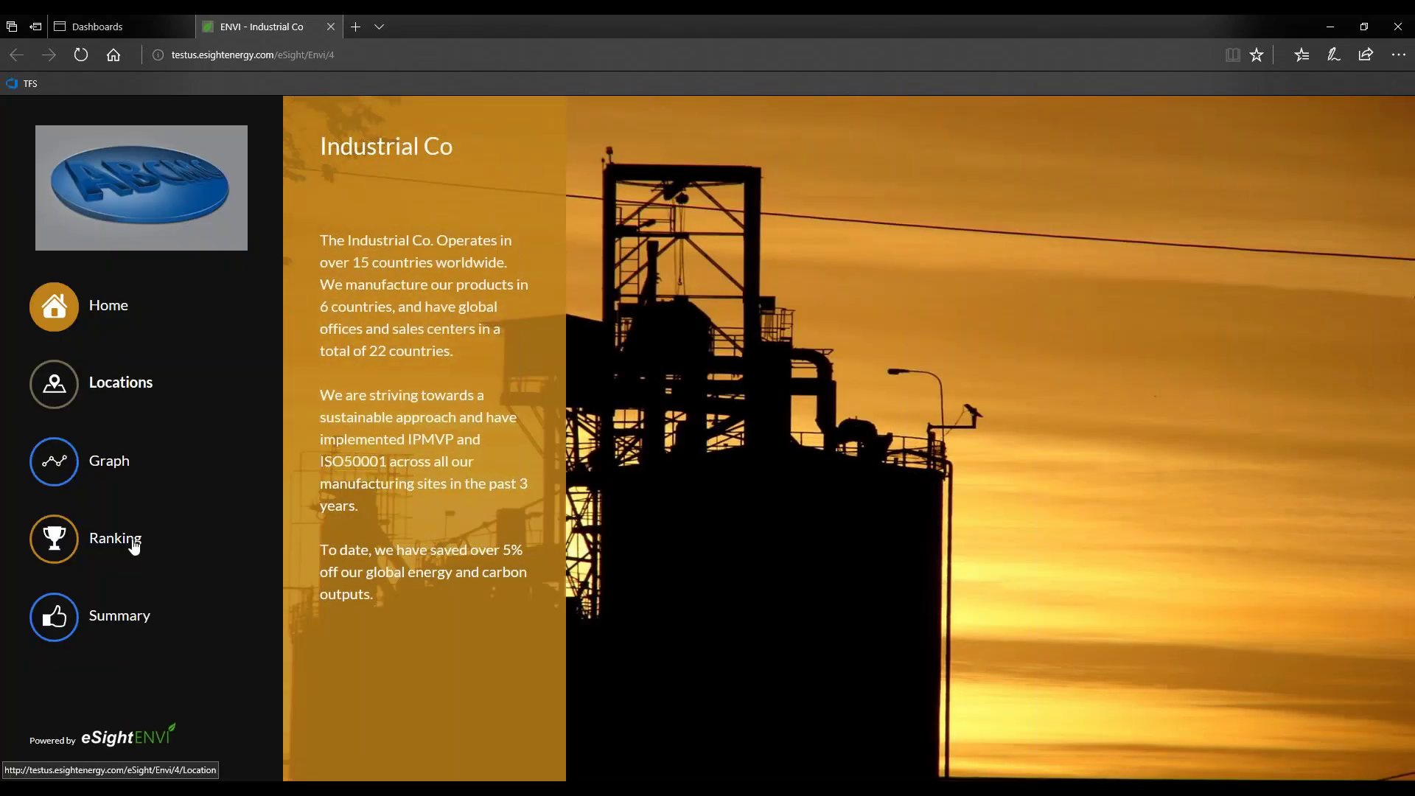
- View the ENVI locations and the Canada performance graph for gas, water and production
{"action": "left_click", "coordinate": [54, 387]}
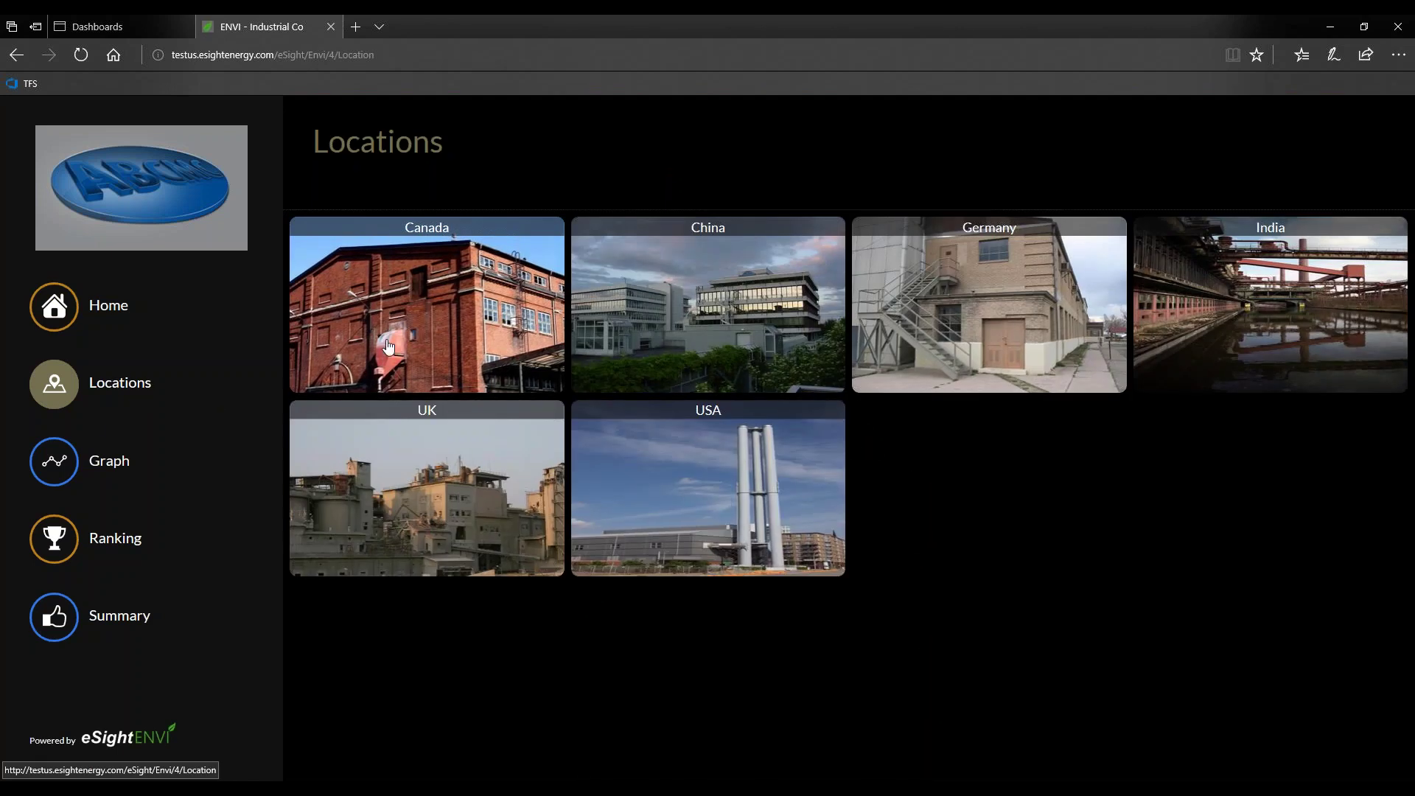
{"action": "left_click", "coordinate": [129, 463]}
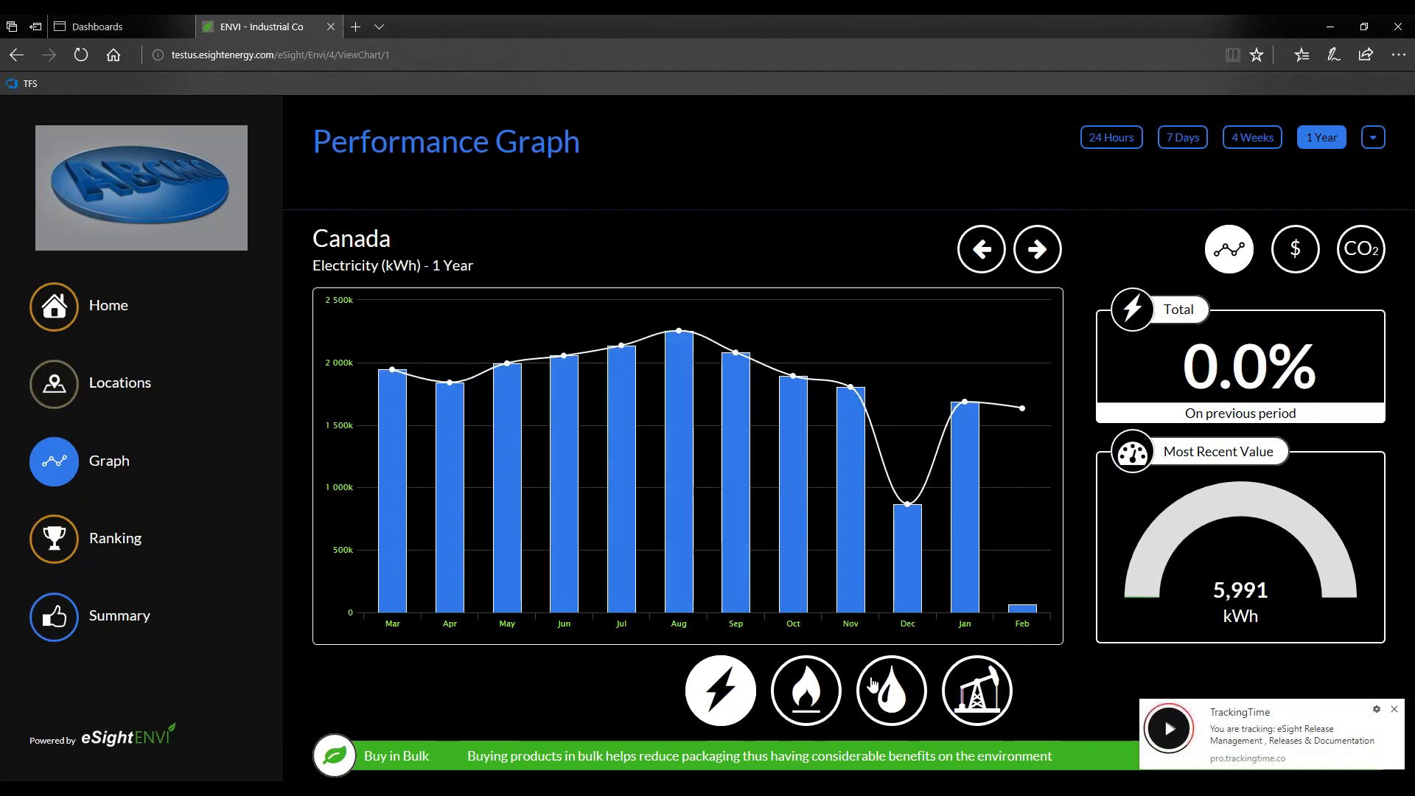
{"action": "left_click", "coordinate": [1396, 709]}
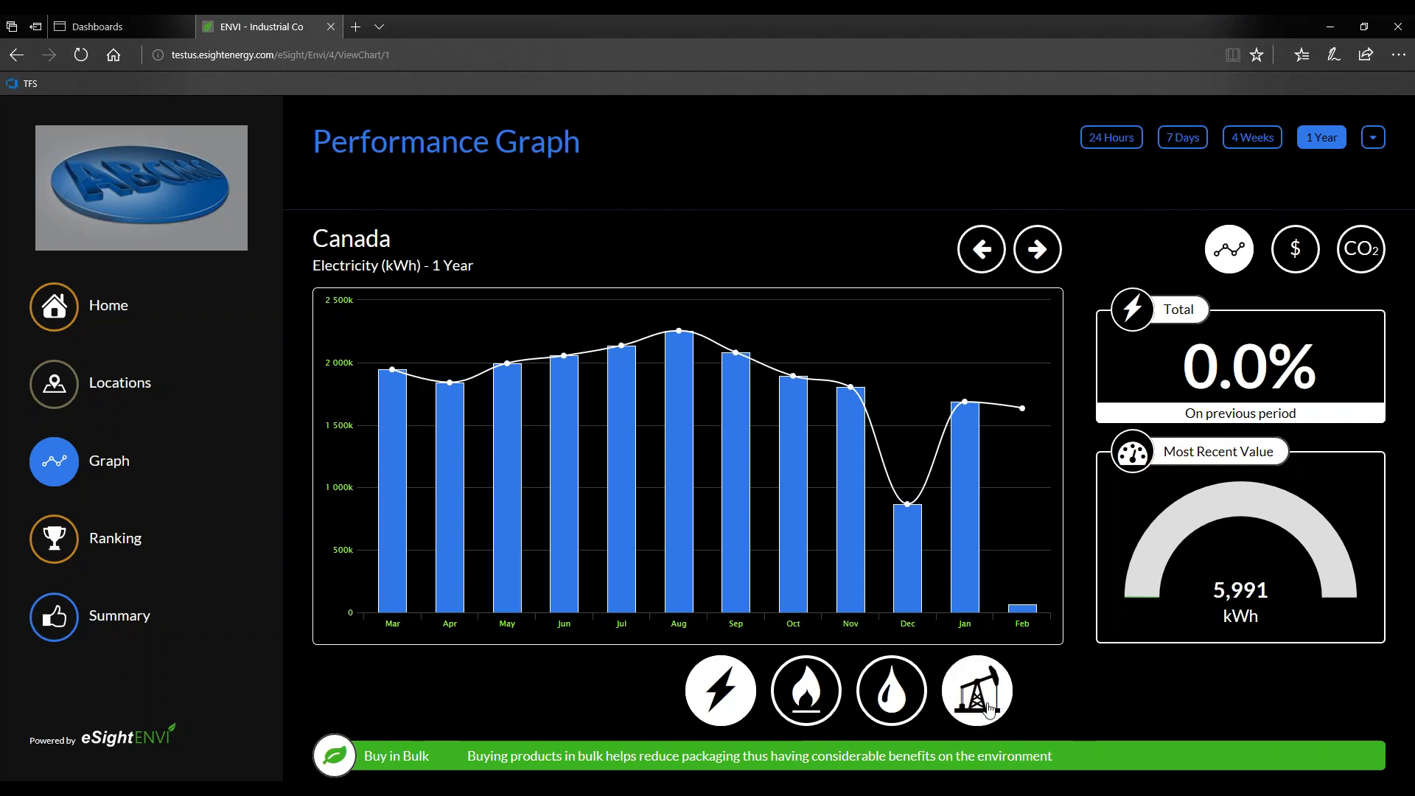
{"action": "left_click", "coordinate": [817, 706]}
{"action": "left_click", "coordinate": [914, 699]}
{"action": "left_click", "coordinate": [994, 702]}
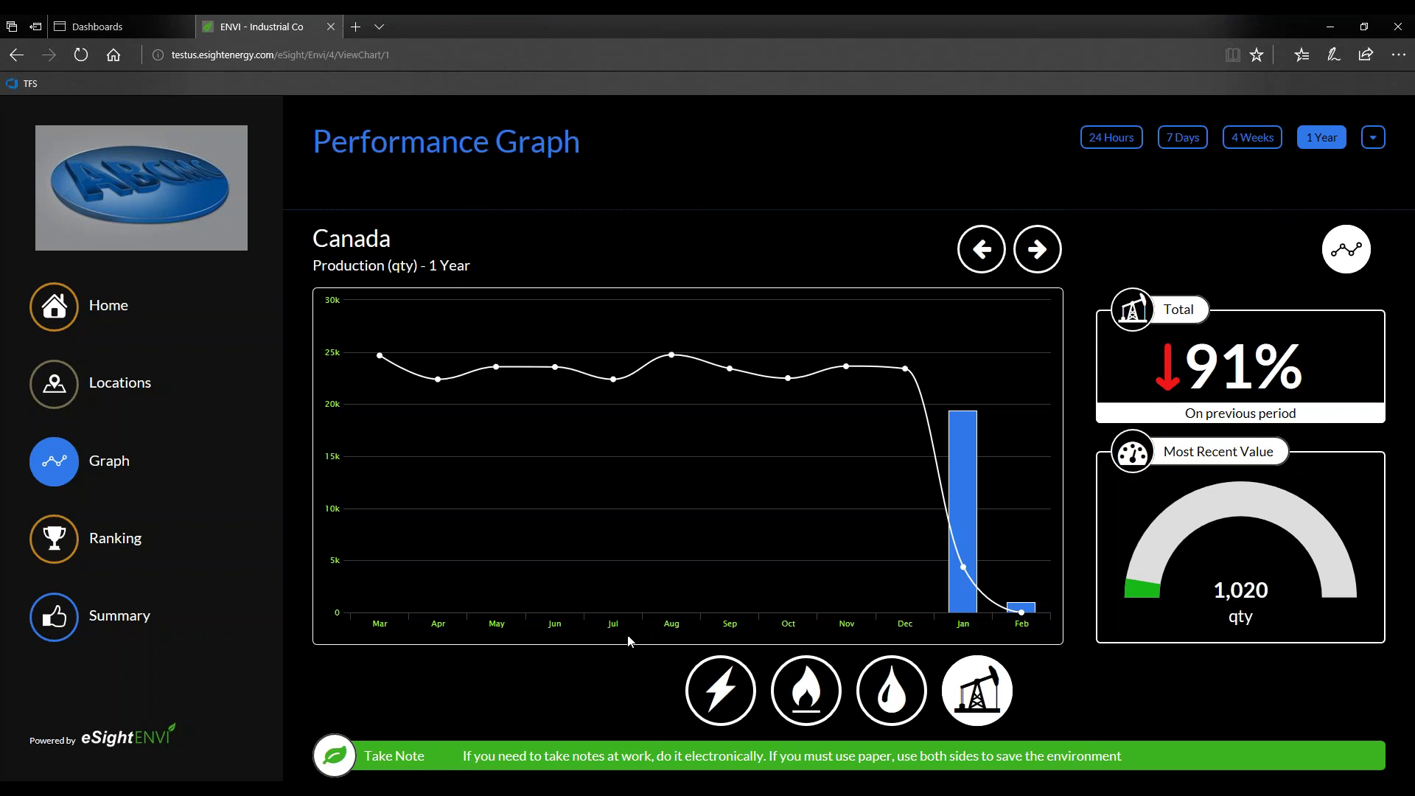
- View the Ranking and Summary pages and check the additional time periods offered on the Summary
{"action": "left_click", "coordinate": [125, 531]}
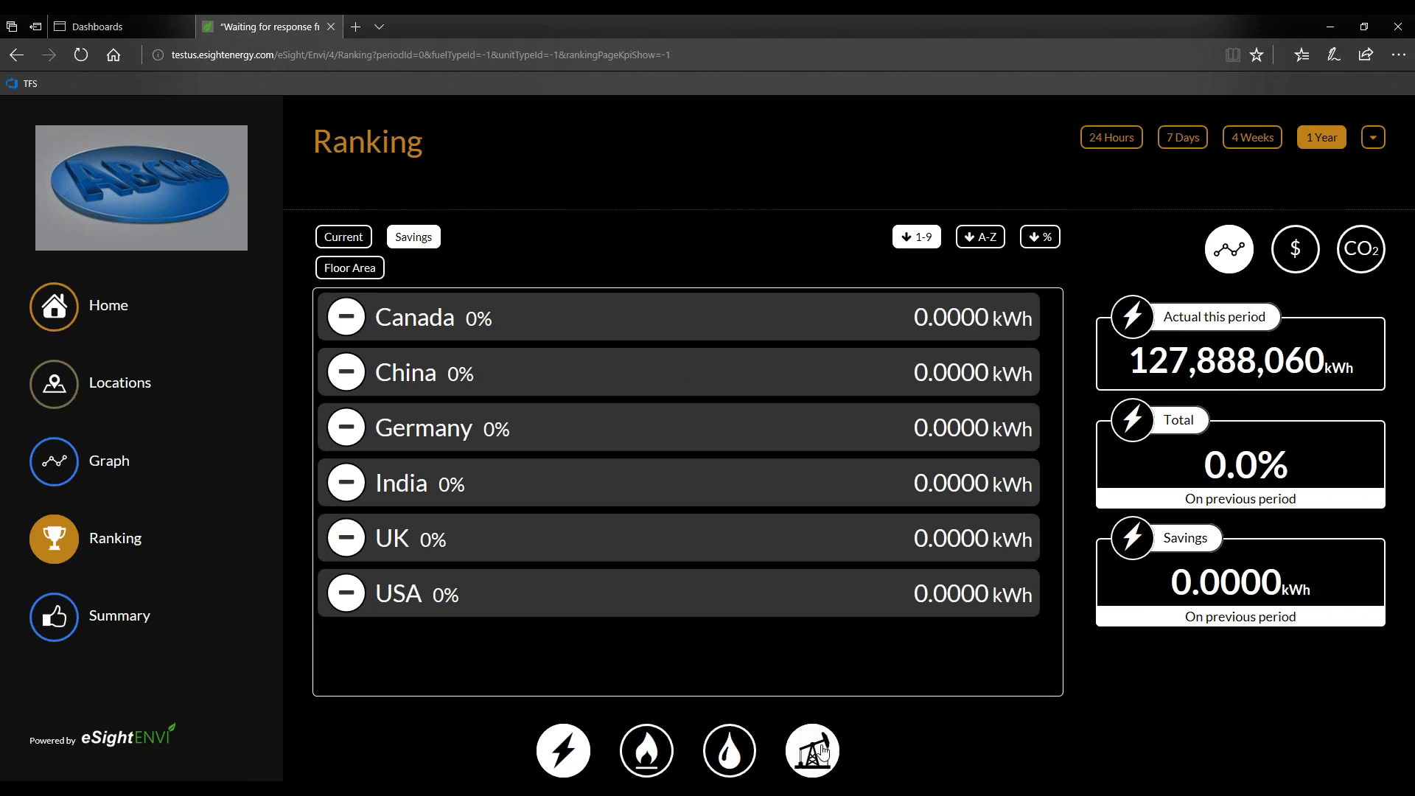
{"action": "left_click", "coordinate": [135, 647]}
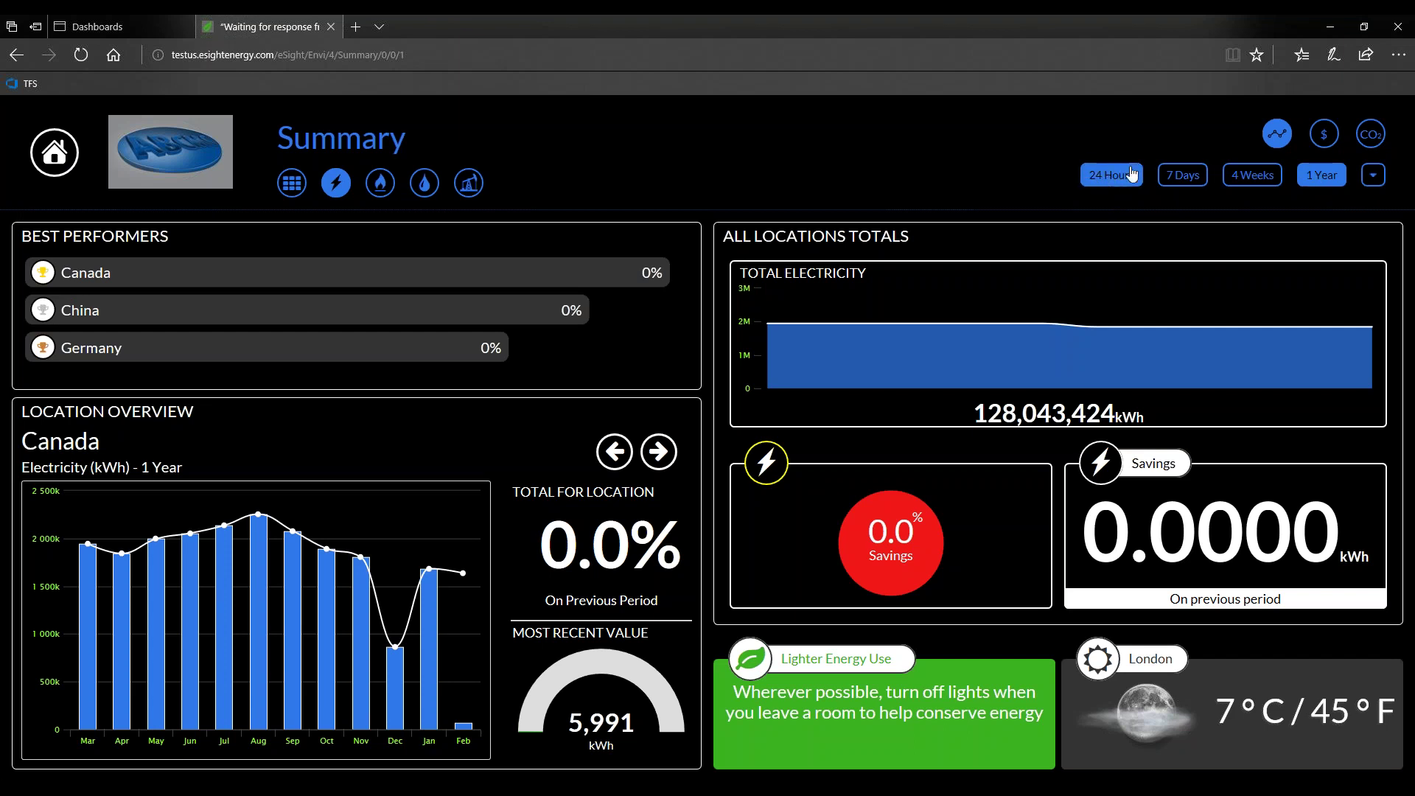
{"action": "left_click", "coordinate": [1374, 179]}
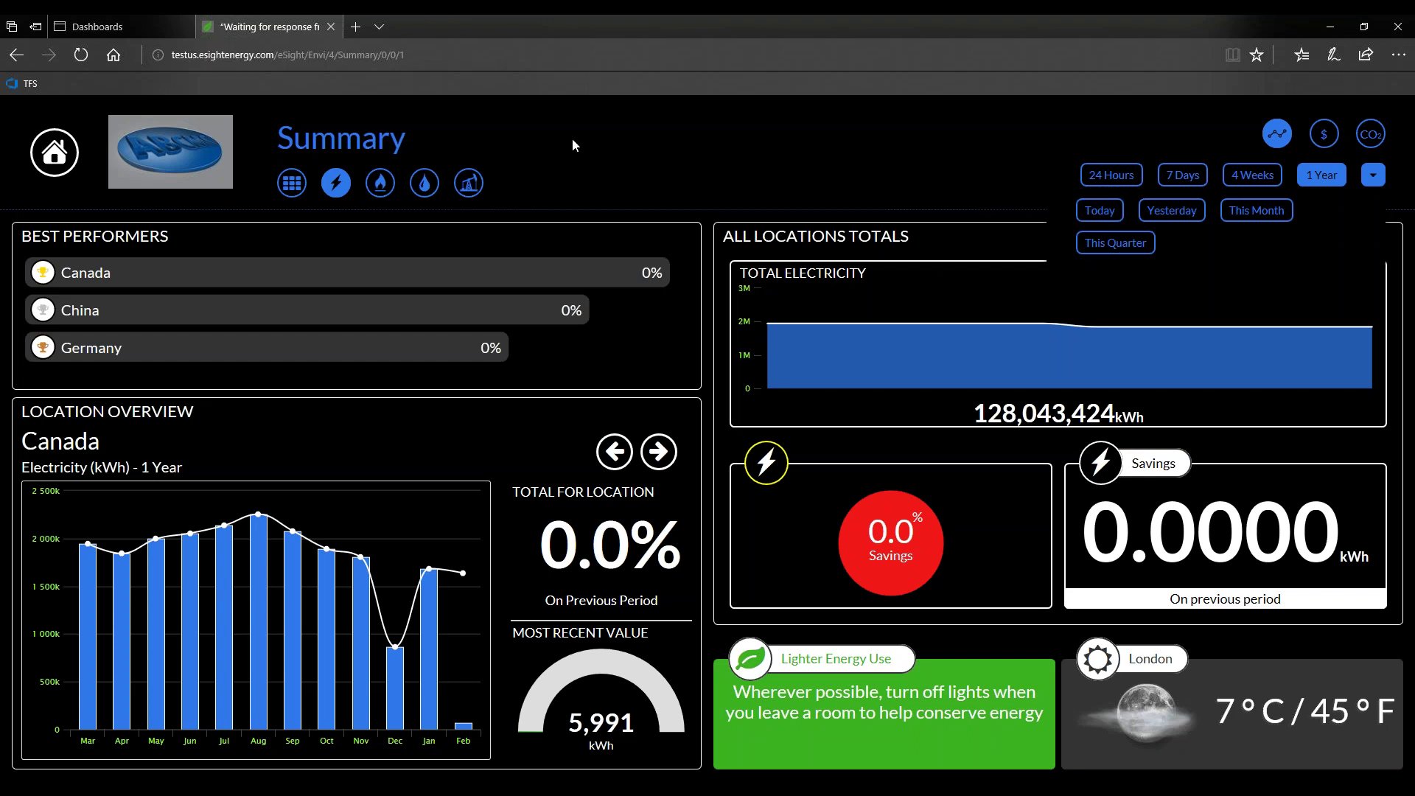
{"action": "left_click", "coordinate": [1372, 183]}
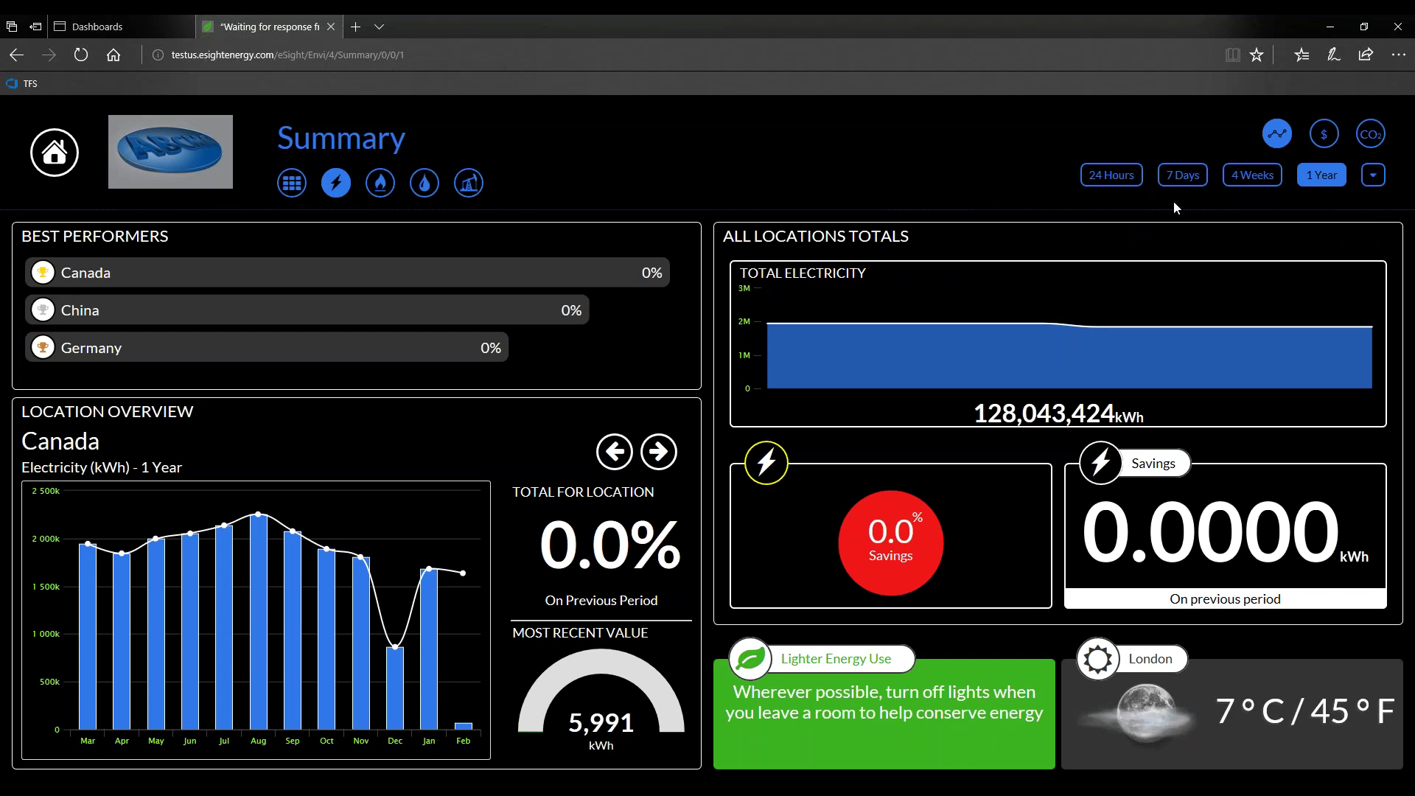
- Return to the ENVI dashboard list, open Industrial Co Multi-Site for editing and advance to its Location settings
{"action": "left_click", "coordinate": [145, 17]}
{"action": "left_click", "coordinate": [78, 505]}
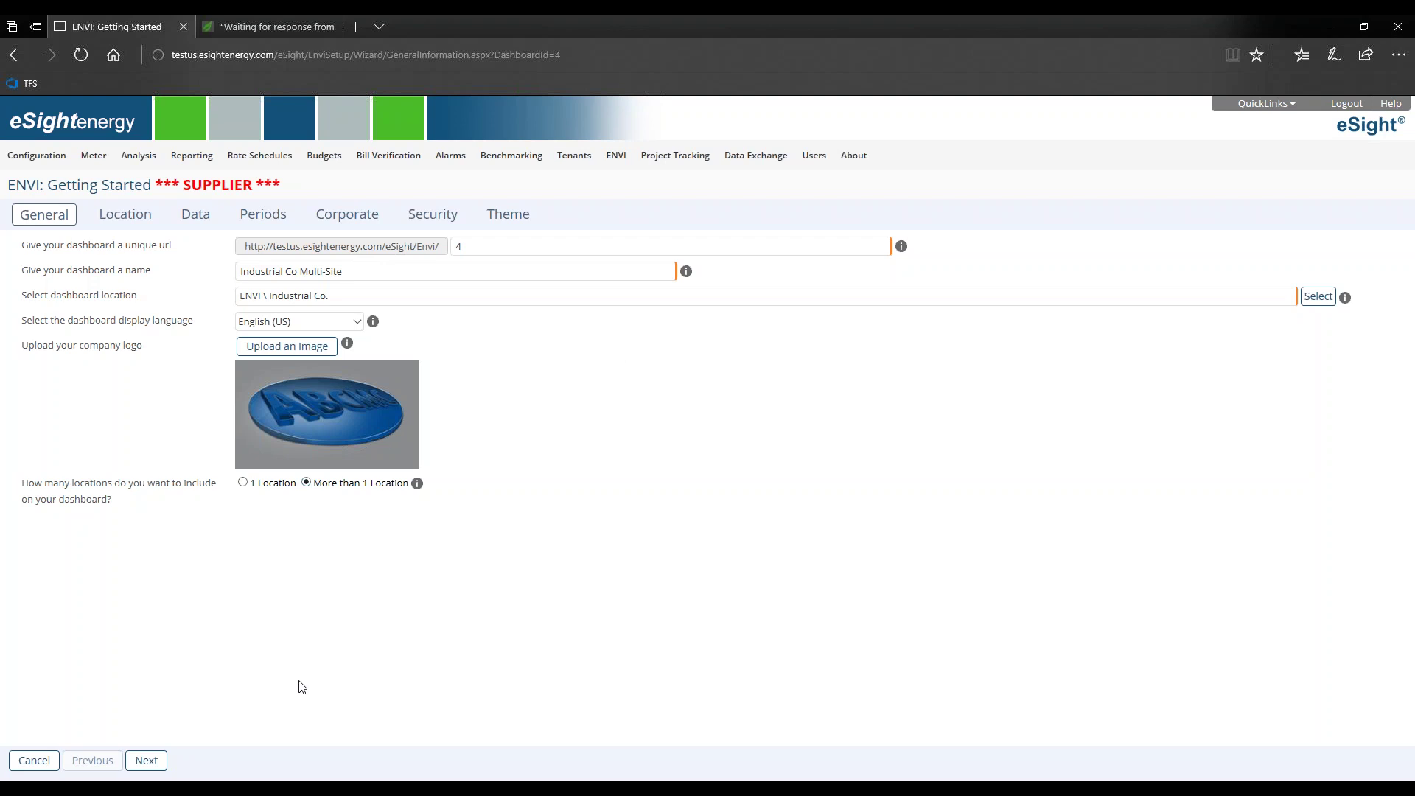
{"action": "left_click", "coordinate": [144, 762]}
{"action": "left_click", "coordinate": [146, 760]}
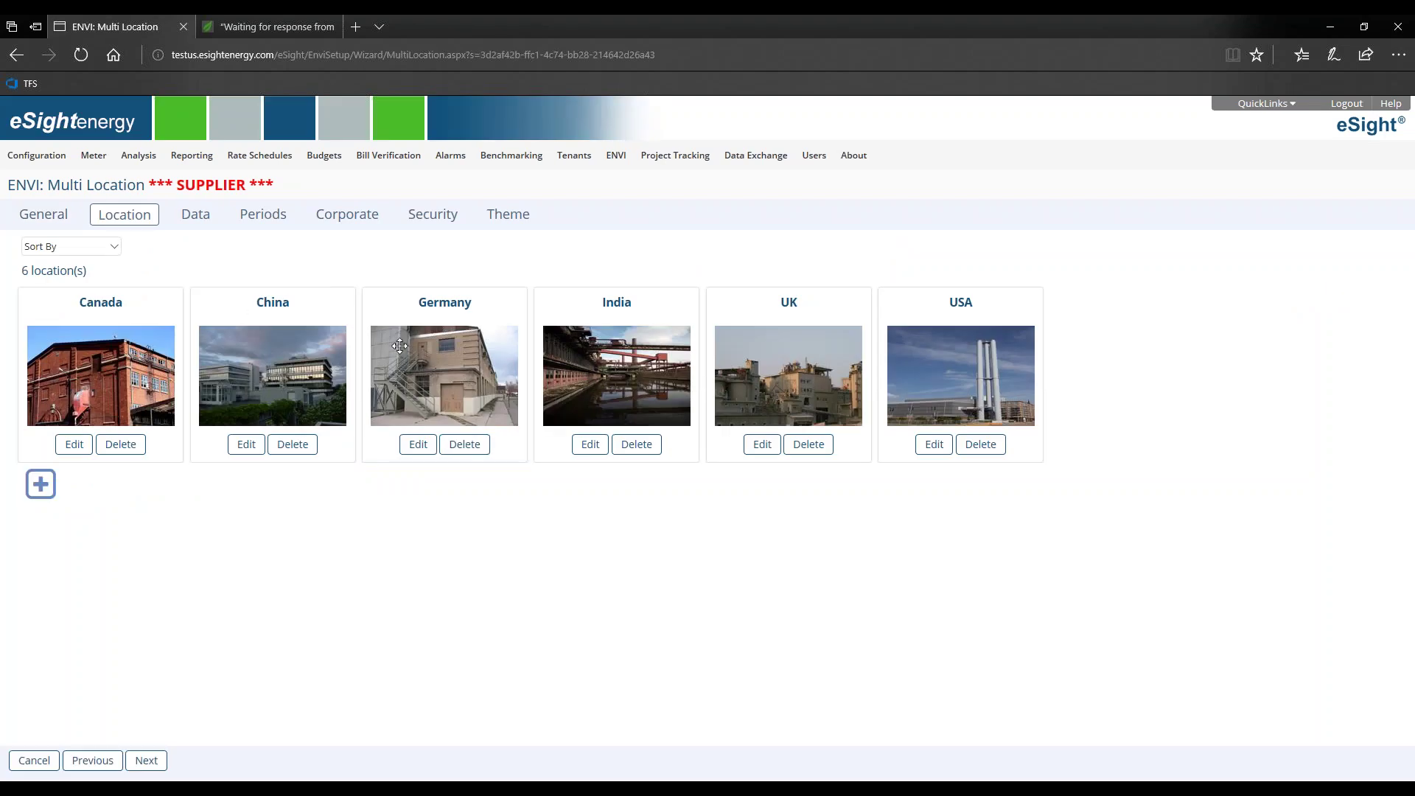
- Review the sort options available for the dashboard's locations without choosing one
{"action": "left_click", "coordinate": [103, 248]}
{"action": "left_click", "coordinate": [244, 256]}
{"action": "left_click", "coordinate": [70, 246]}
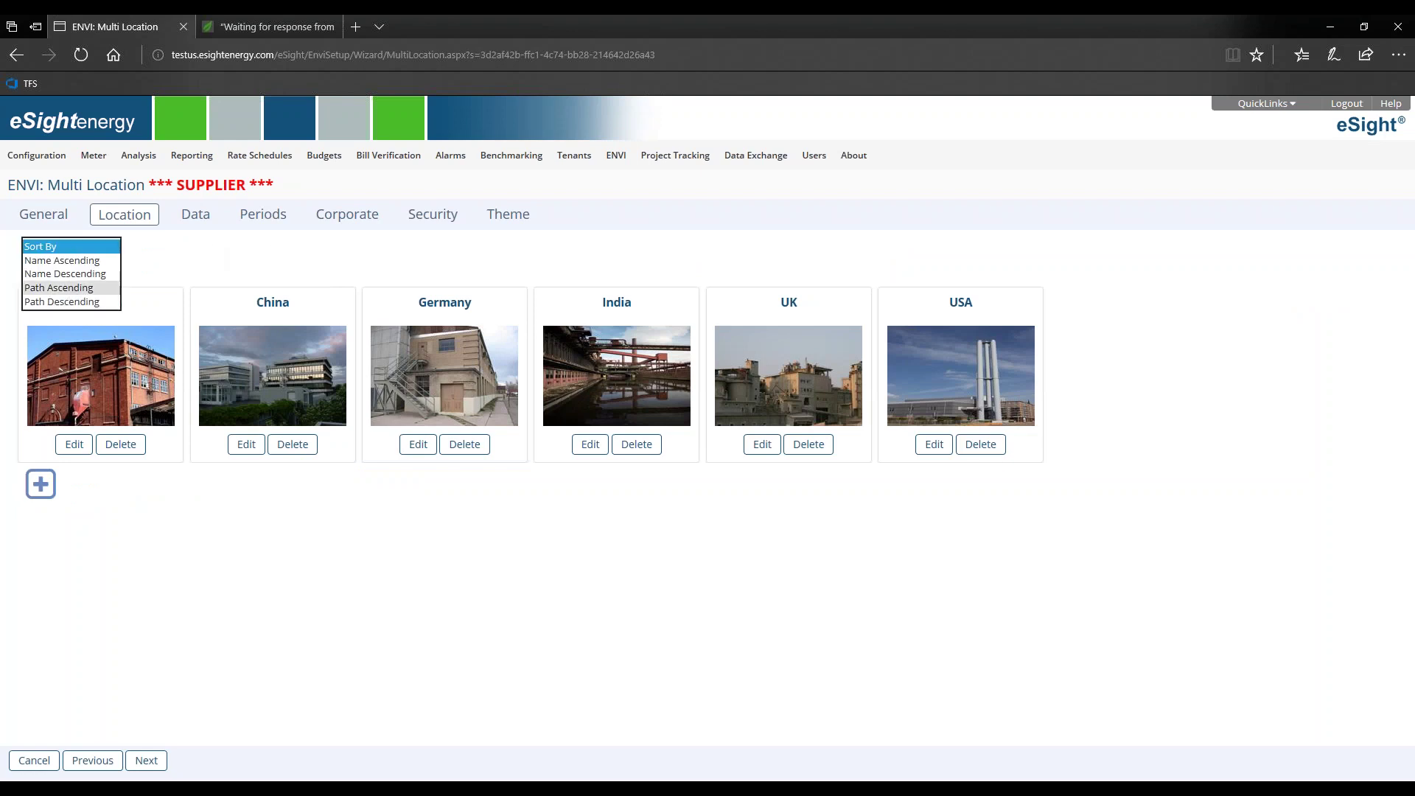
{"action": "left_click", "coordinate": [335, 278]}
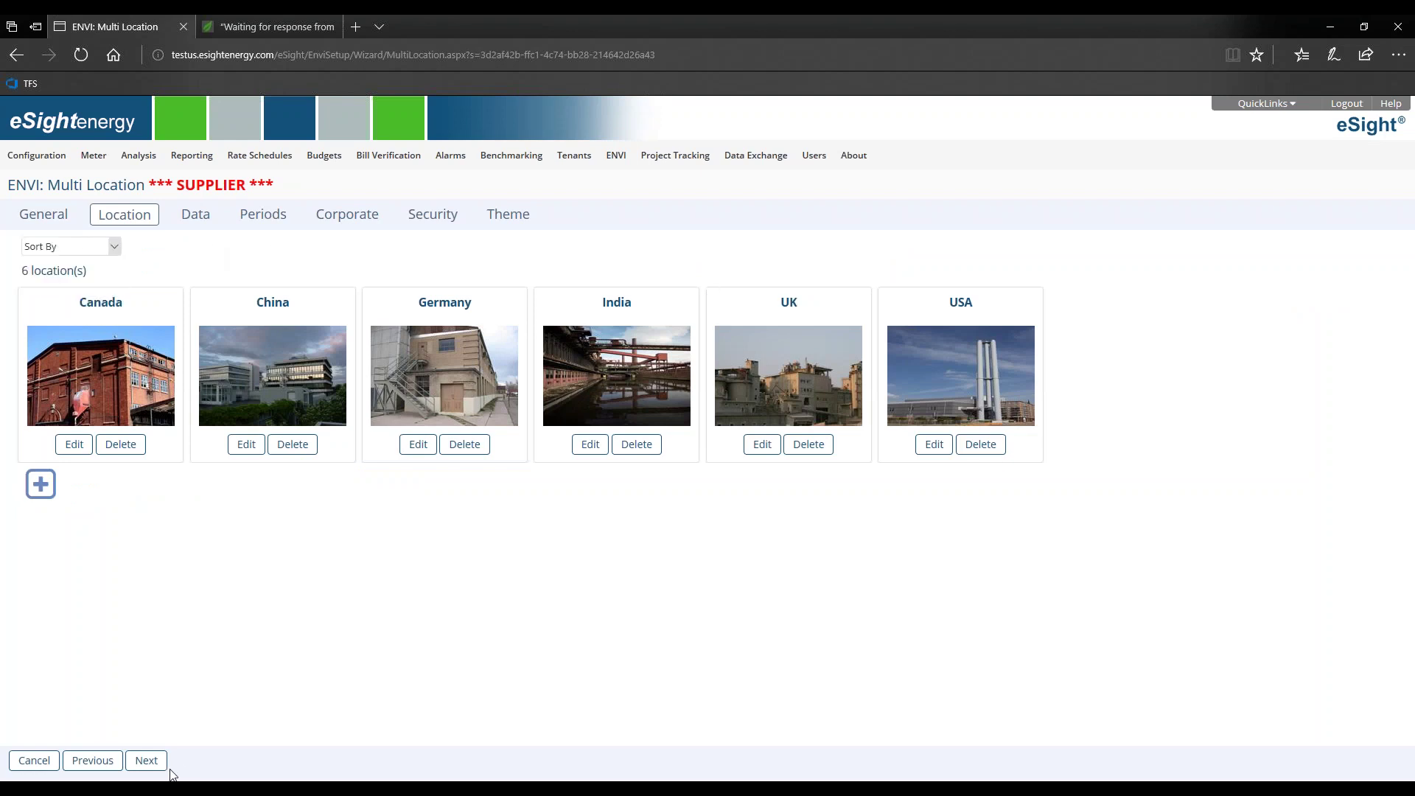
- Advance to the Data settings and examine the cost and CO2 conversion values of Fuel Type 1
{"action": "left_click", "coordinate": [146, 759]}
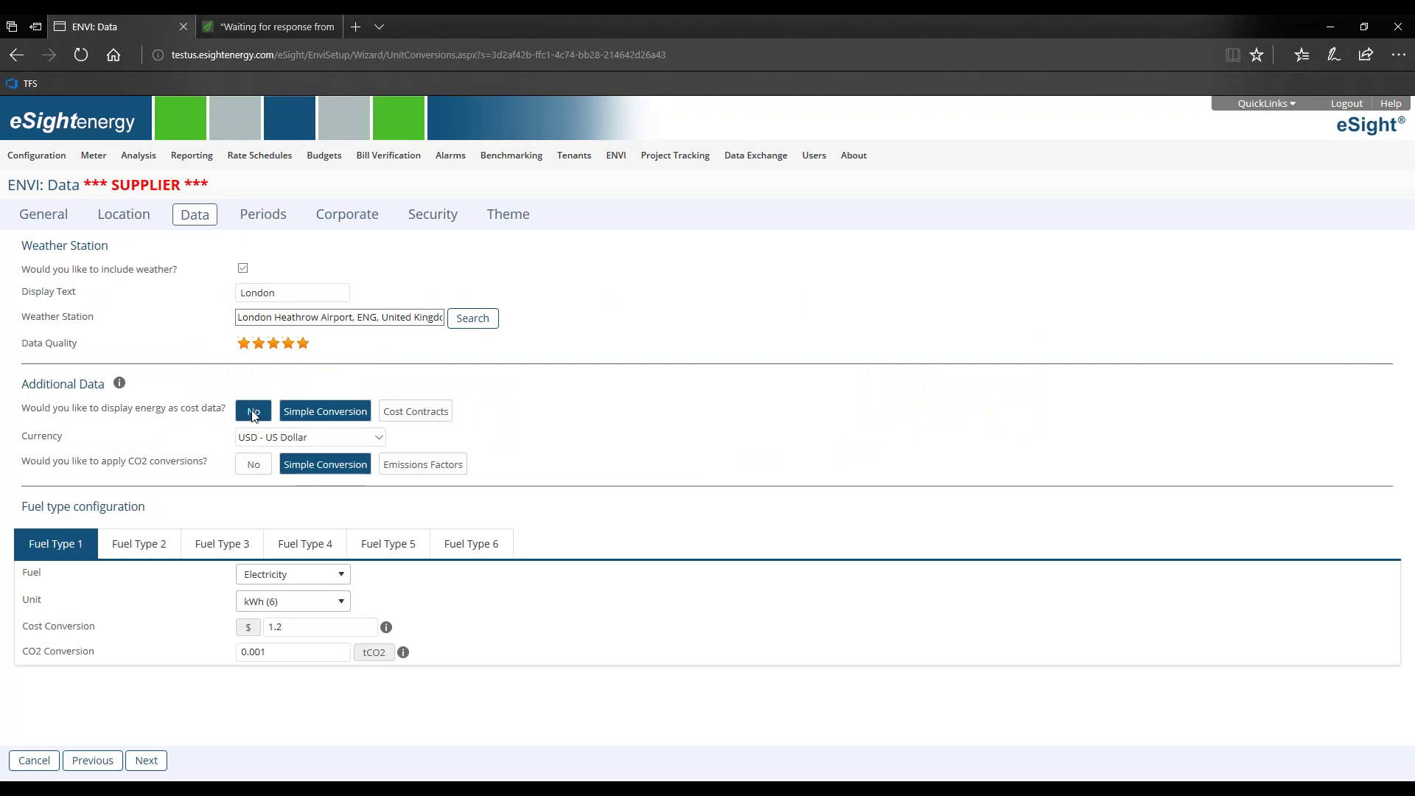
{"action": "left_click_drag", "start_coordinate": [205, 407], "coordinate": [225, 407]}
{"action": "left_click_drag", "start_coordinate": [134, 461], "coordinate": [177, 460]}
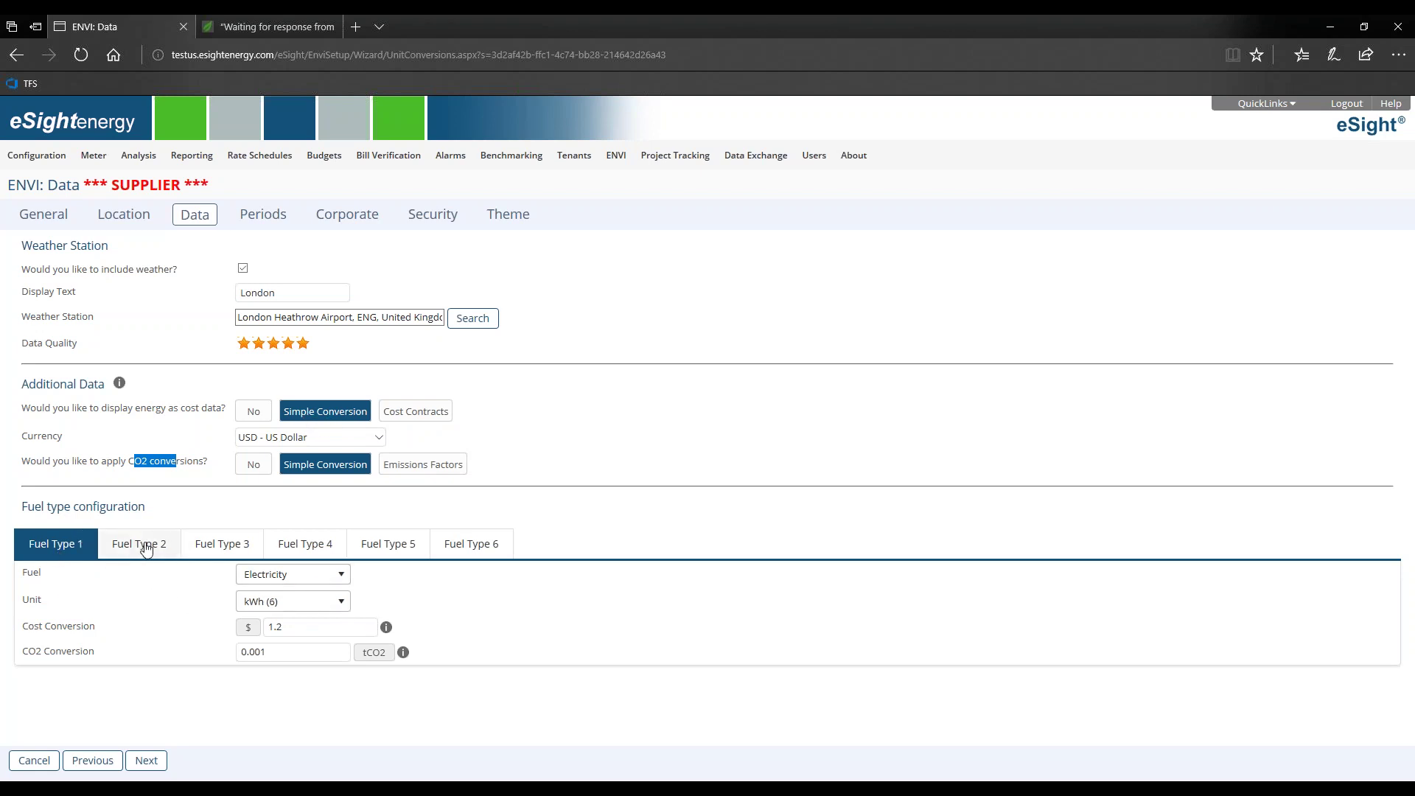
{"action": "double_click", "coordinate": [312, 627]}
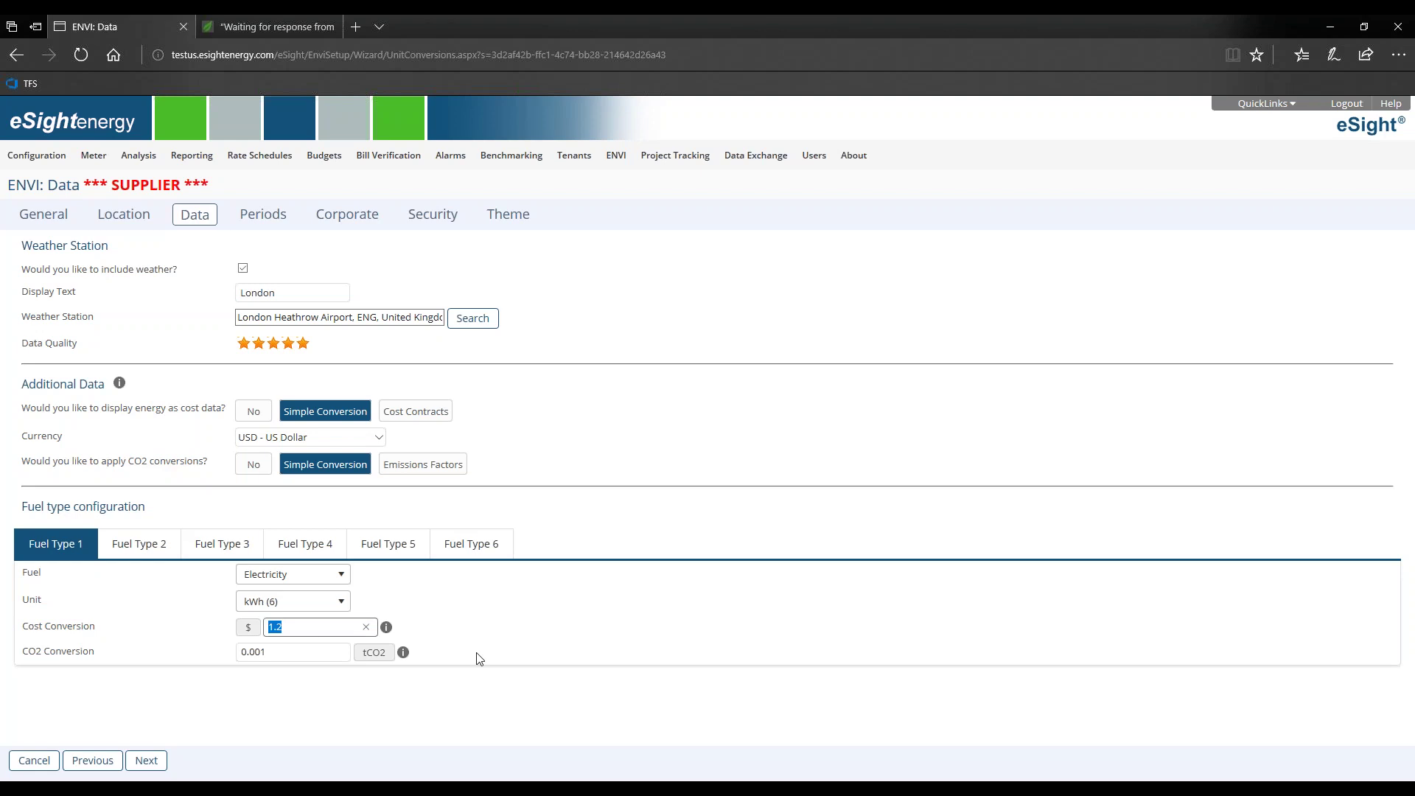
{"action": "double_click", "coordinate": [251, 653]}
{"action": "left_click", "coordinate": [508, 645]}
- Try Cost Contracts as the source for energy cost data and return to Simple Conversion
{"action": "left_click", "coordinate": [417, 414]}
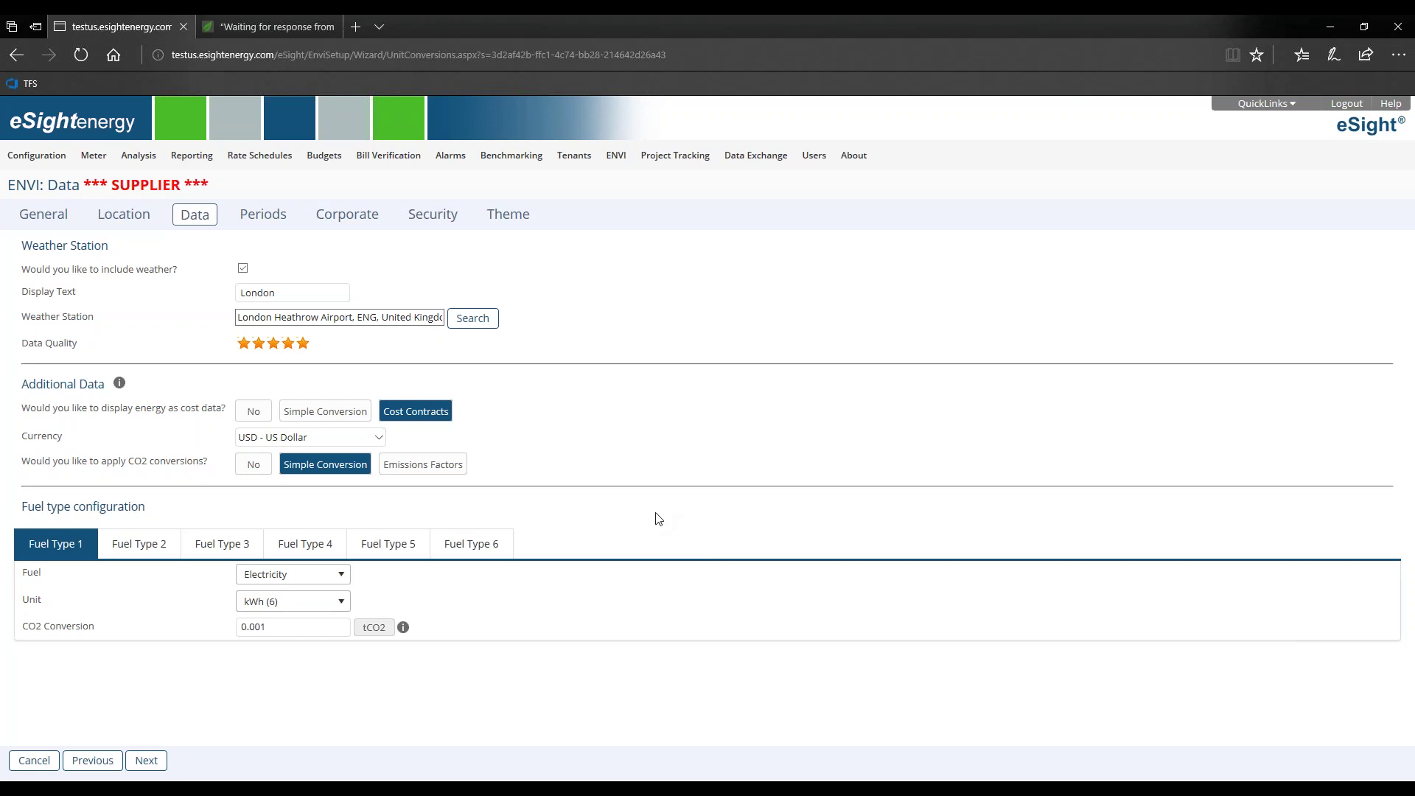
{"action": "left_click", "coordinate": [329, 415]}
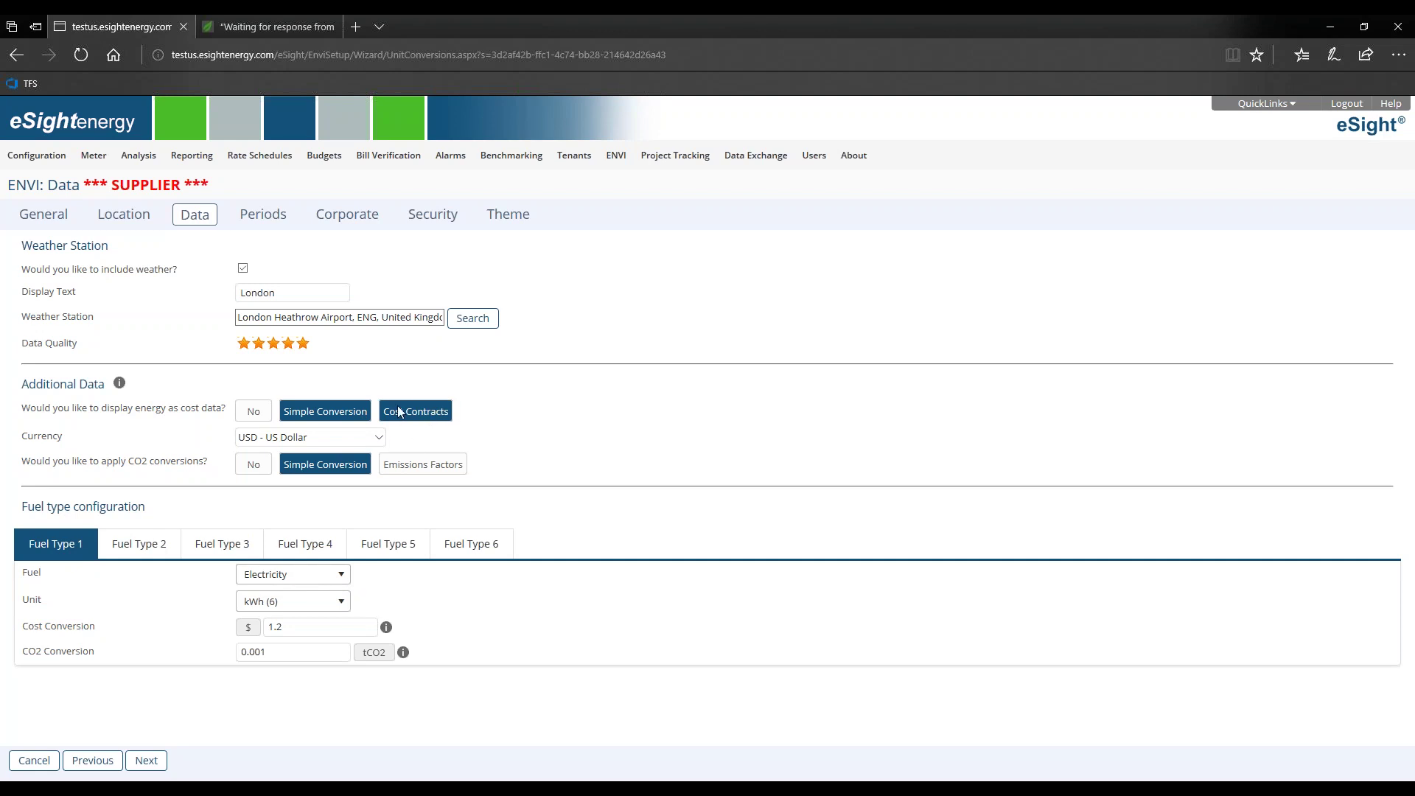
- Examine the configurations of Fuel Type 2 and Fuel Type 3, including the list of fuels available
{"action": "left_click", "coordinate": [155, 545]}
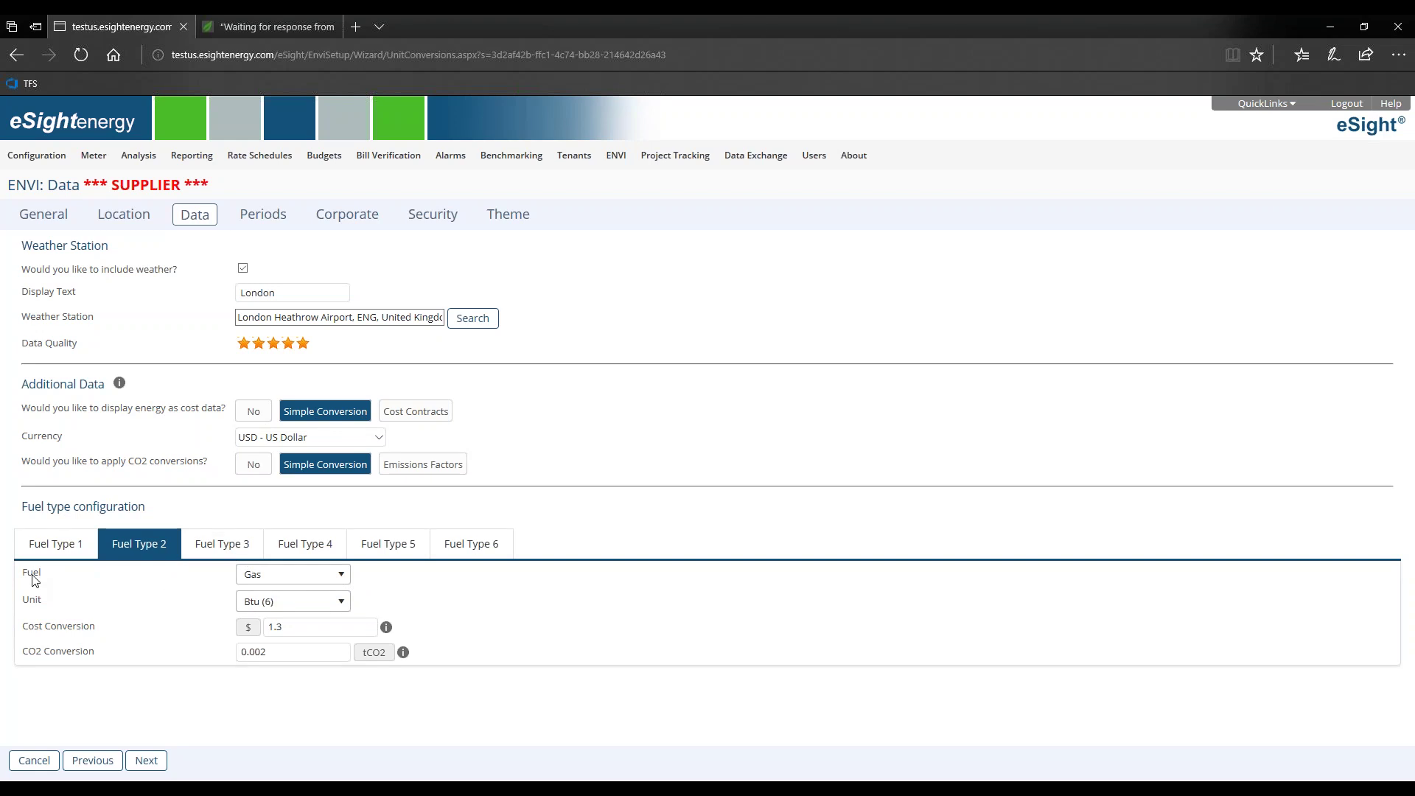
{"action": "left_click", "coordinate": [243, 551]}
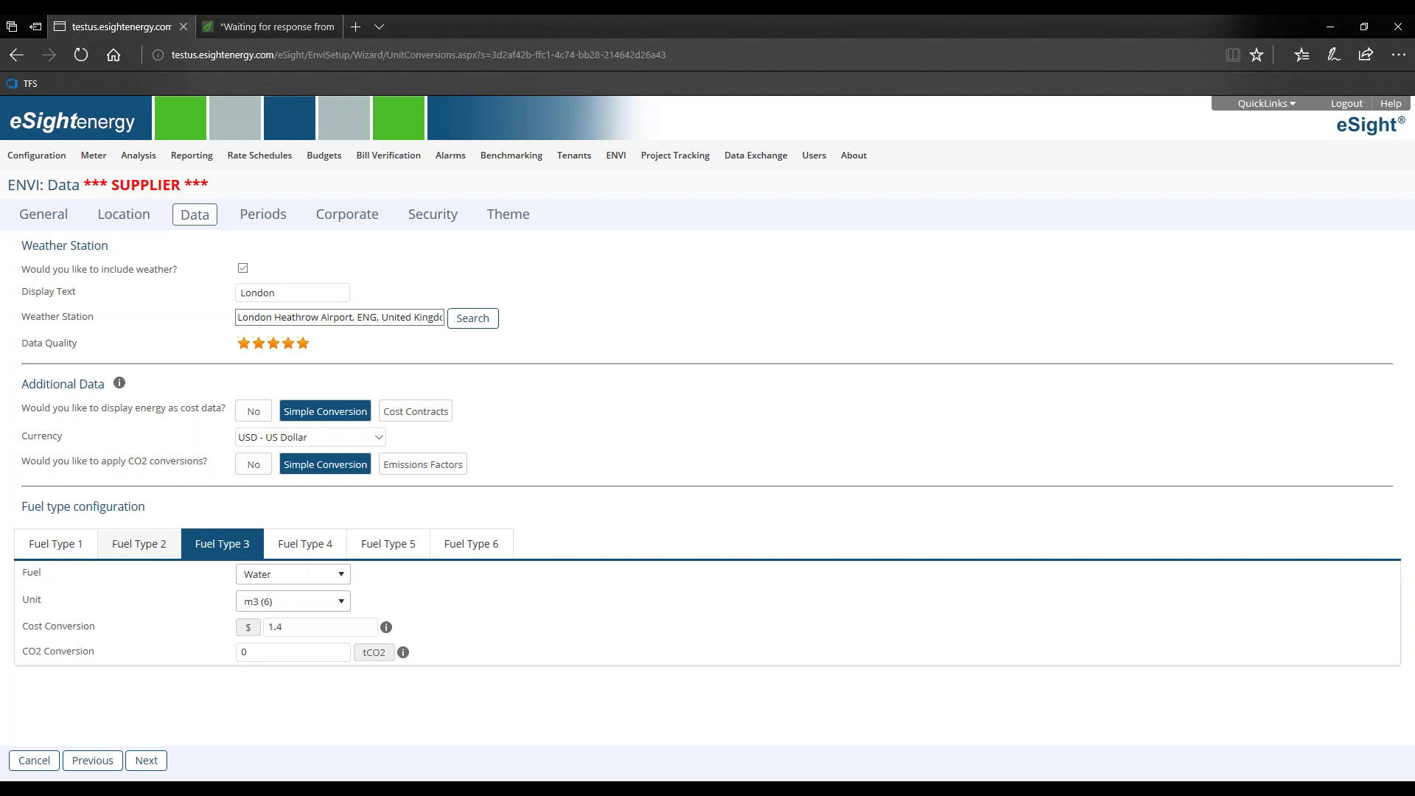
{"action": "left_click", "coordinate": [263, 579]}
{"action": "scroll", "coordinate": [285, 619], "scroll_direction": "up", "scroll_amount": 1}
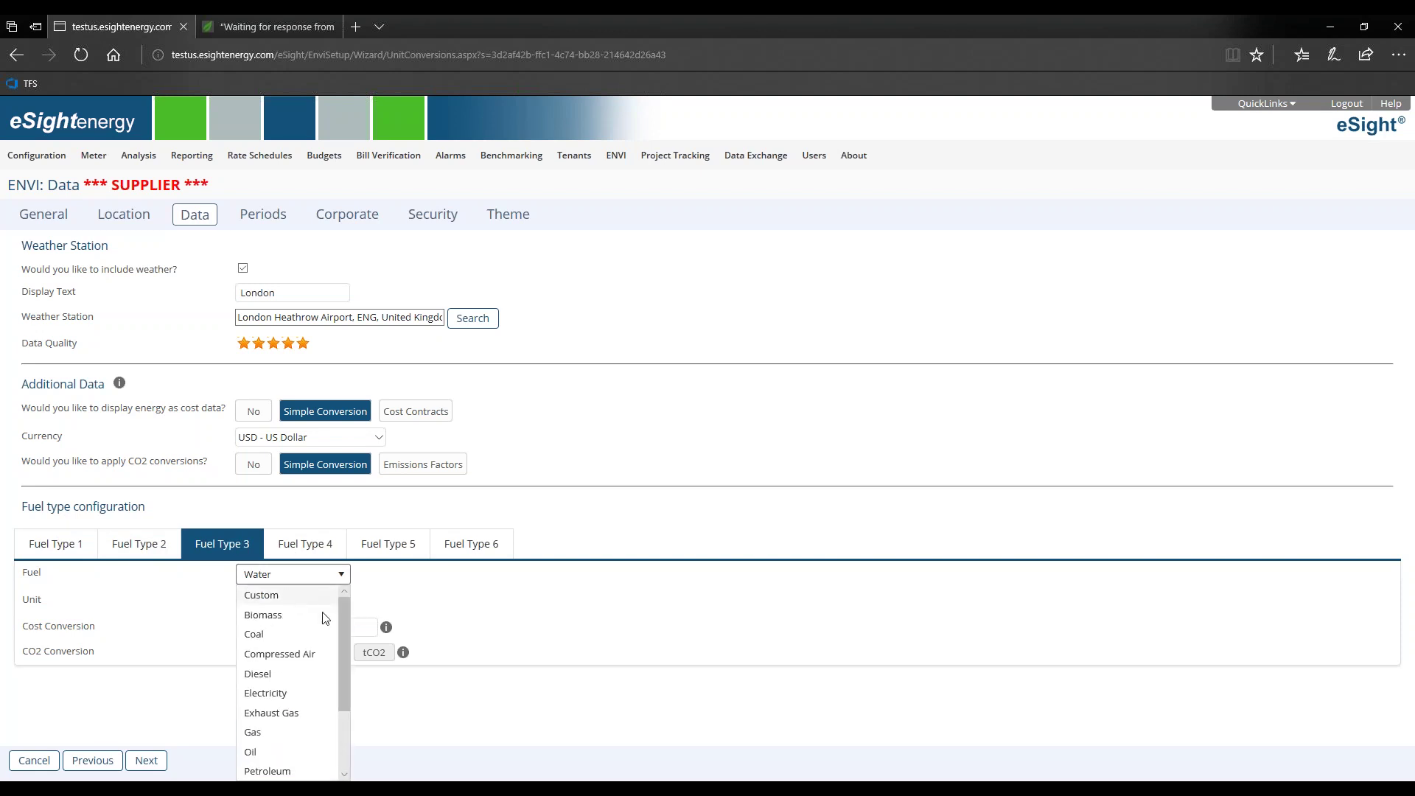
{"action": "scroll", "coordinate": [345, 607], "scroll_direction": "down", "scroll_amount": 3}
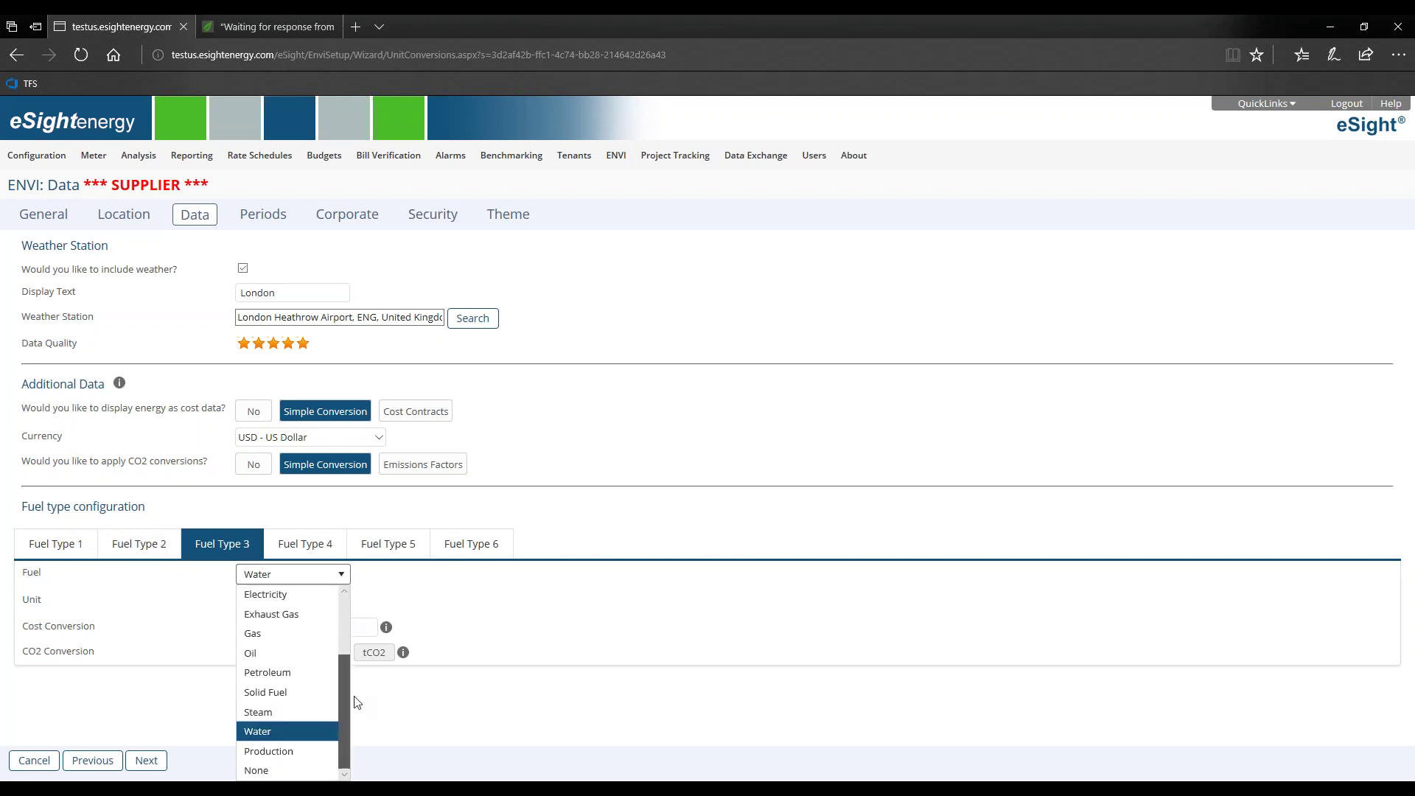
{"action": "left_click", "coordinate": [558, 651]}
- Examine Fuel Type 4's custom configuration, including its fuel choices and the set of available icons
{"action": "left_click", "coordinate": [319, 543]}
{"action": "left_click", "coordinate": [313, 577]}
{"action": "scroll", "coordinate": [274, 643], "scroll_direction": "down", "scroll_amount": 1}
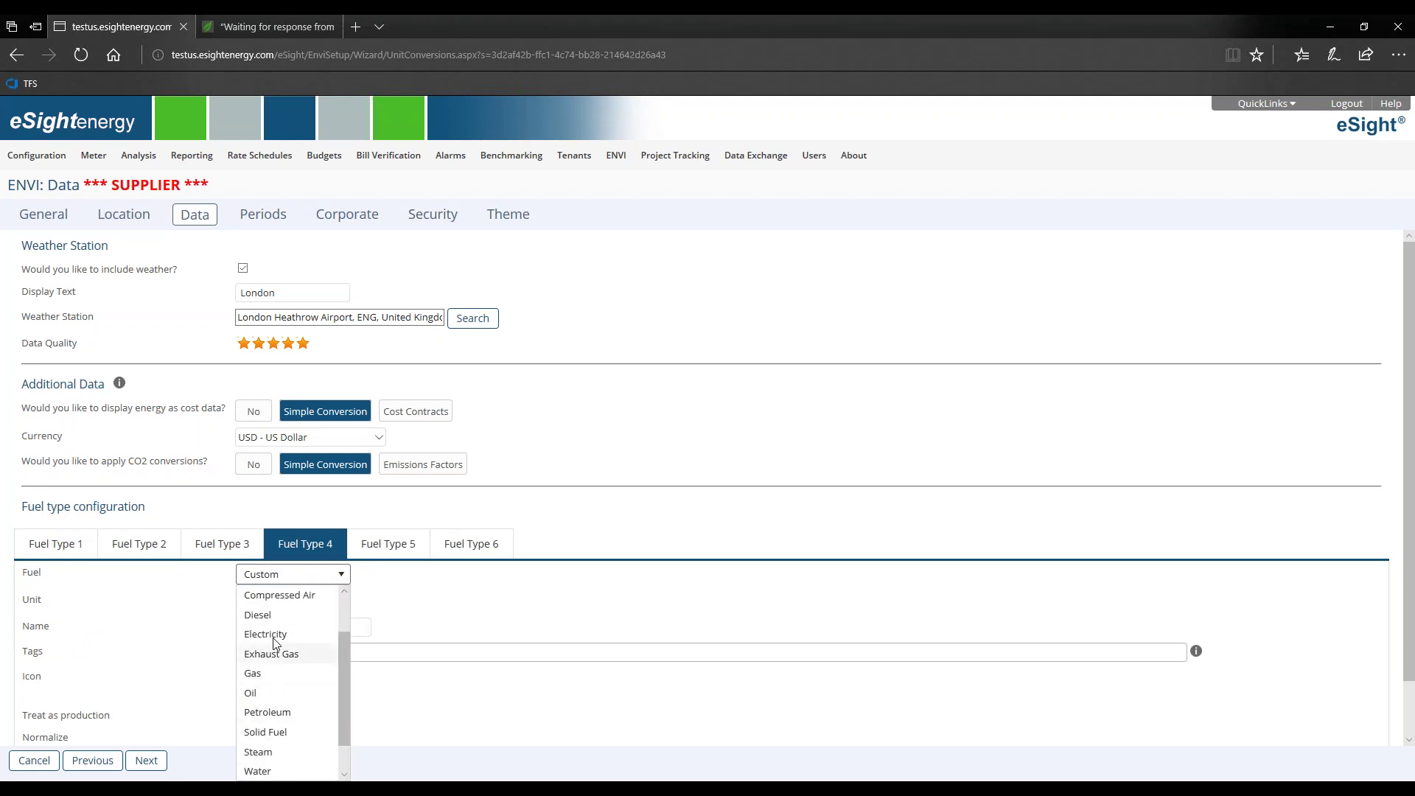
{"action": "scroll", "coordinate": [293, 678], "scroll_direction": "up", "scroll_amount": 1}
{"action": "left_click", "coordinate": [411, 631]}
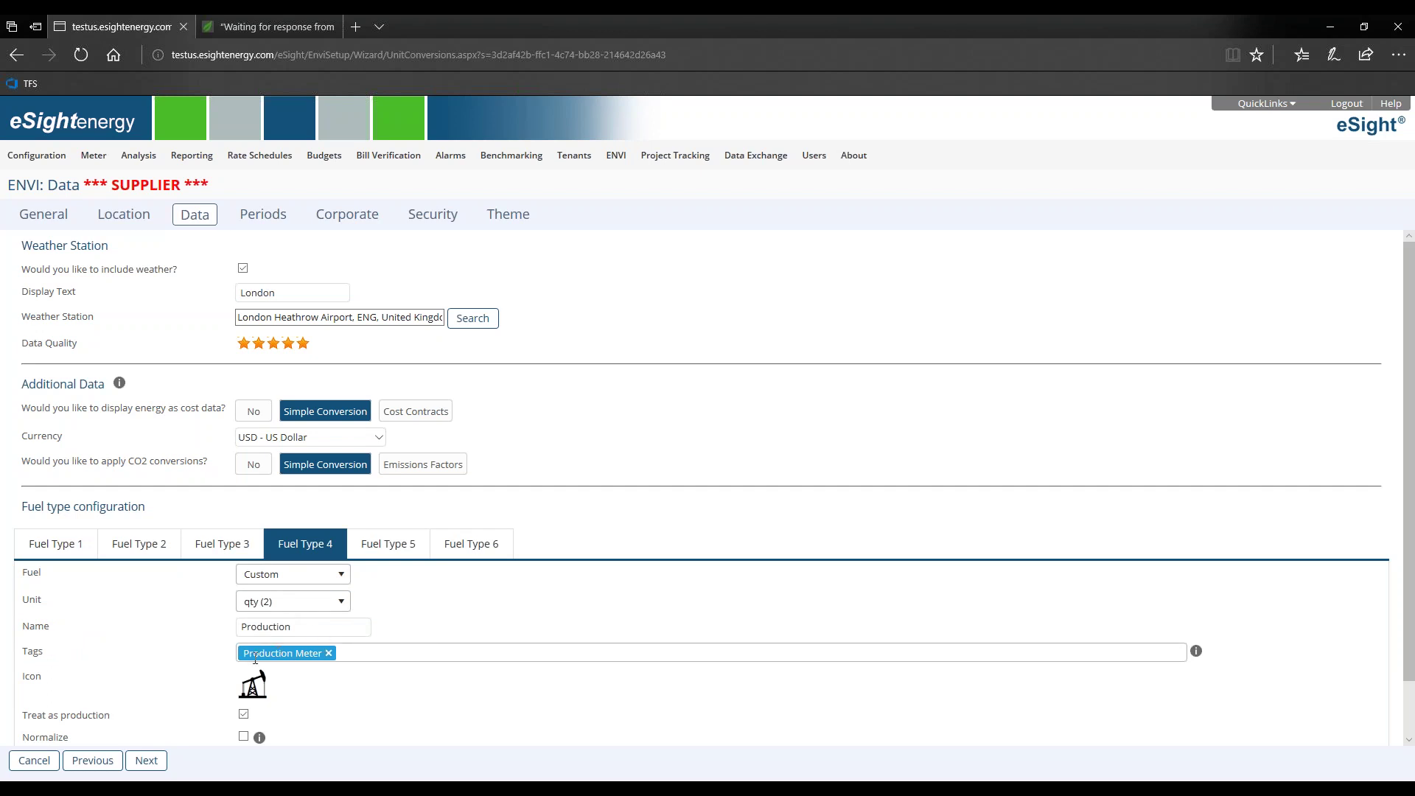
{"action": "left_click", "coordinate": [263, 684]}
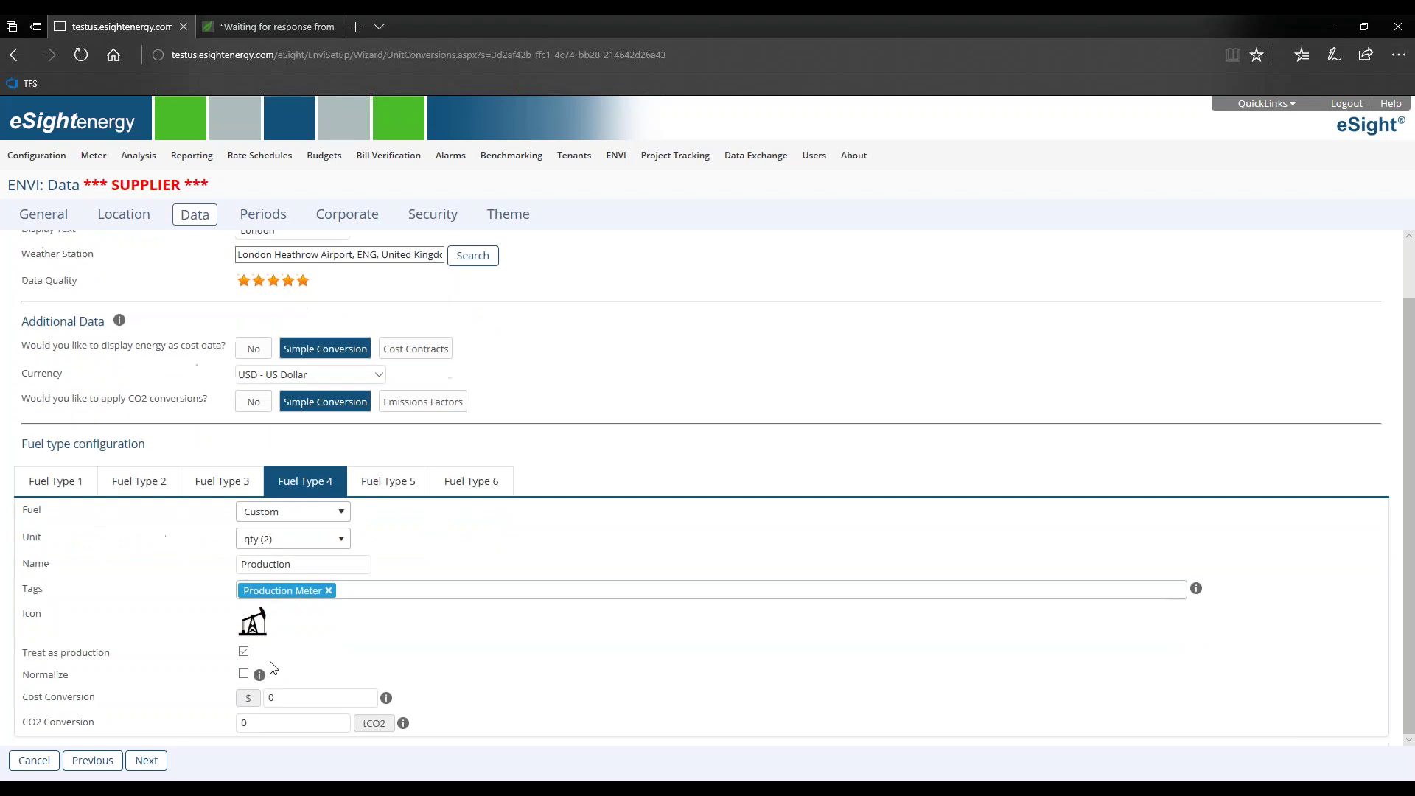
{"action": "scroll", "coordinate": [846, 632], "scroll_direction": "down", "scroll_amount": 1}
{"action": "scroll", "coordinate": [846, 632], "scroll_direction": "up", "scroll_amount": 2}
{"action": "scroll", "coordinate": [399, 693], "scroll_direction": "down", "scroll_amount": 1}
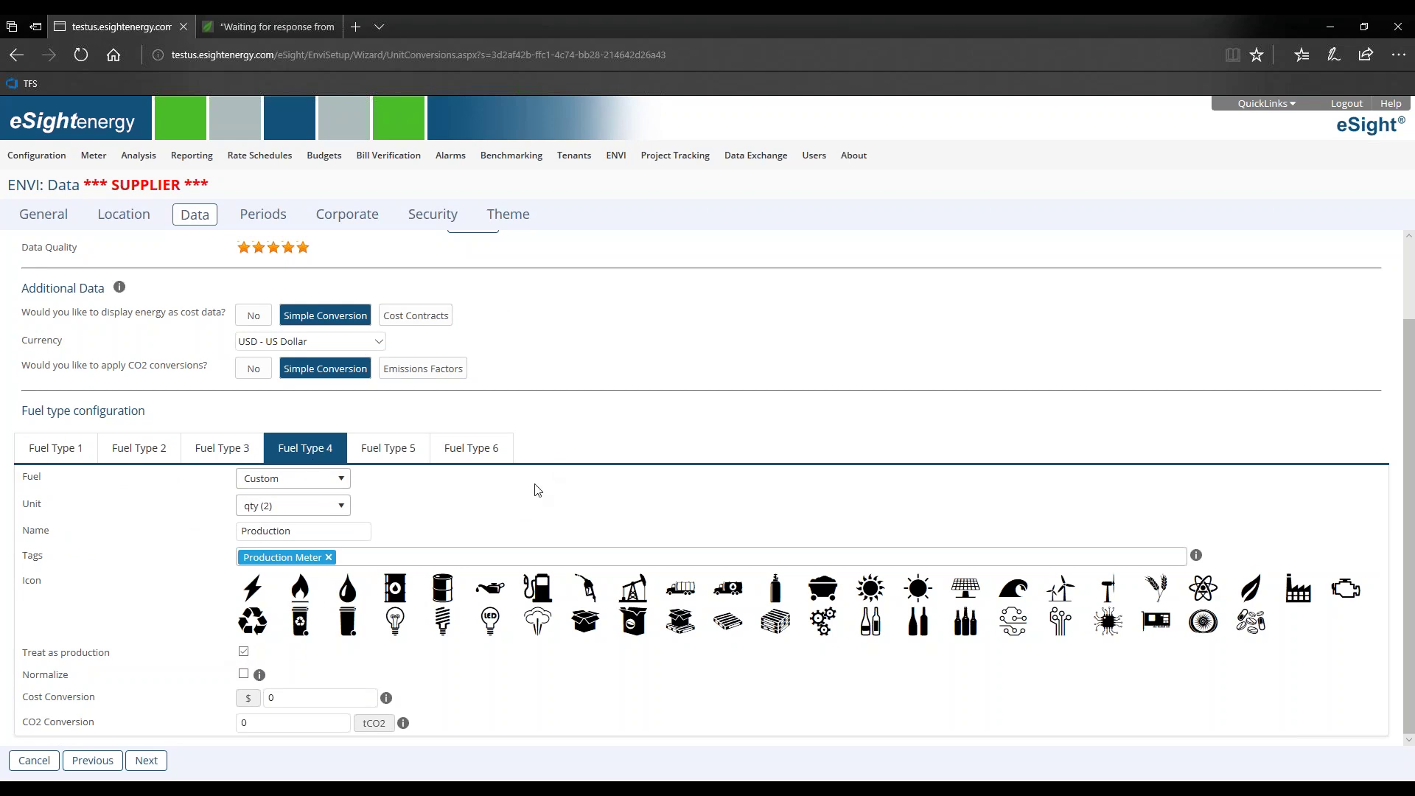
- Review Fuel Type 3's configuration and compare it with the dashboard's Summary page in the browser
{"action": "left_click", "coordinate": [192, 452]}
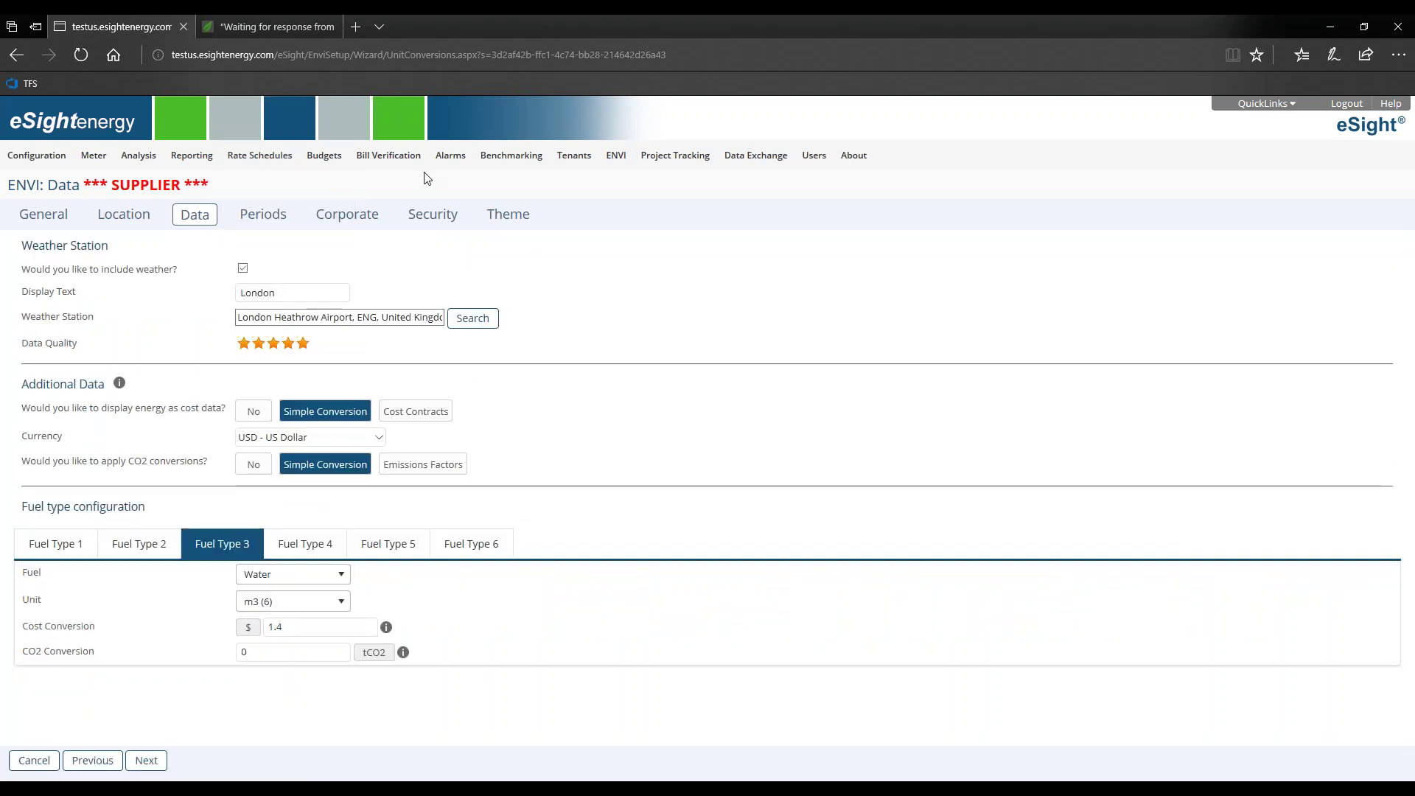
{"action": "left_click", "coordinate": [282, 25]}
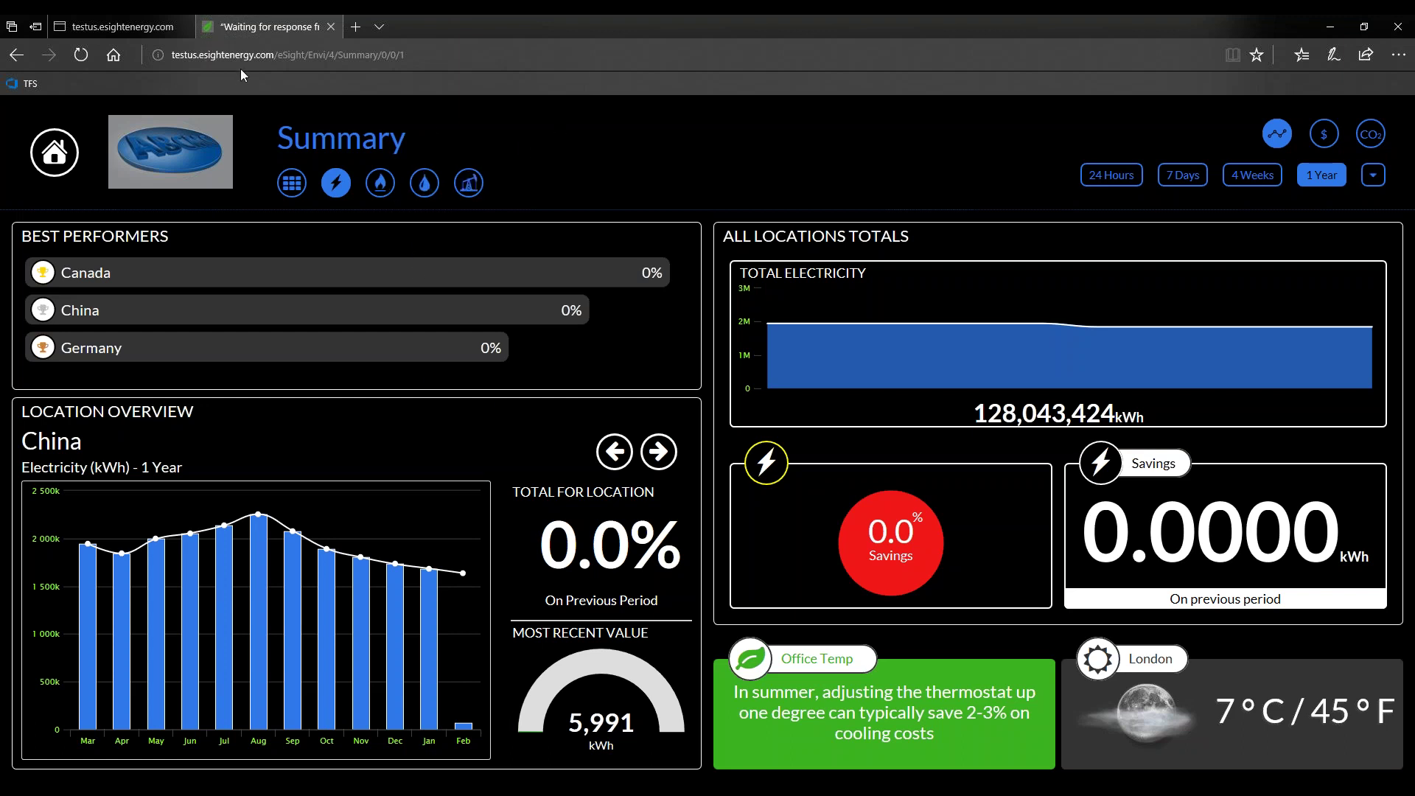
{"action": "left_click", "coordinate": [131, 23]}
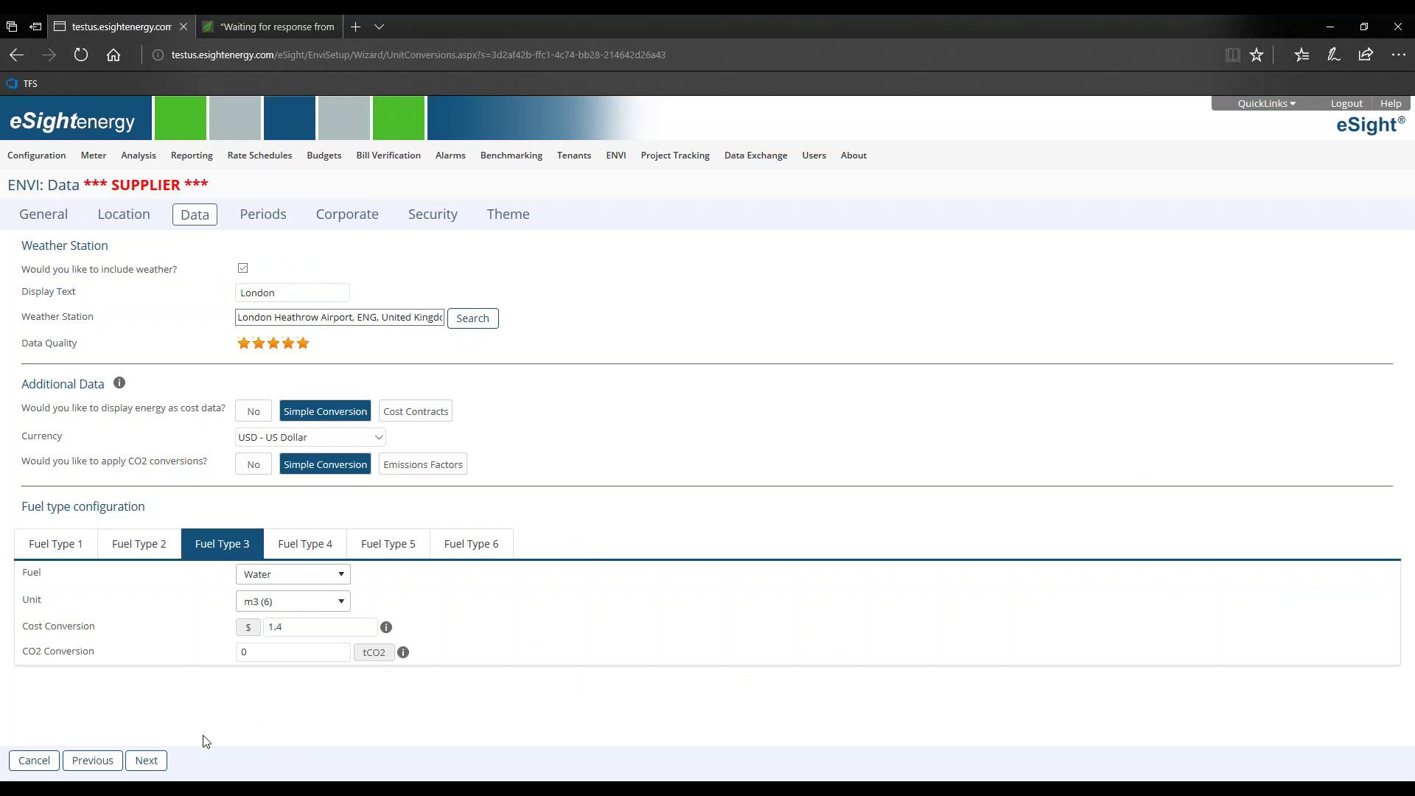
- Advance to the Periods settings and examine the comparison choices for the Today and Yesterday periods
{"action": "left_click", "coordinate": [149, 765]}
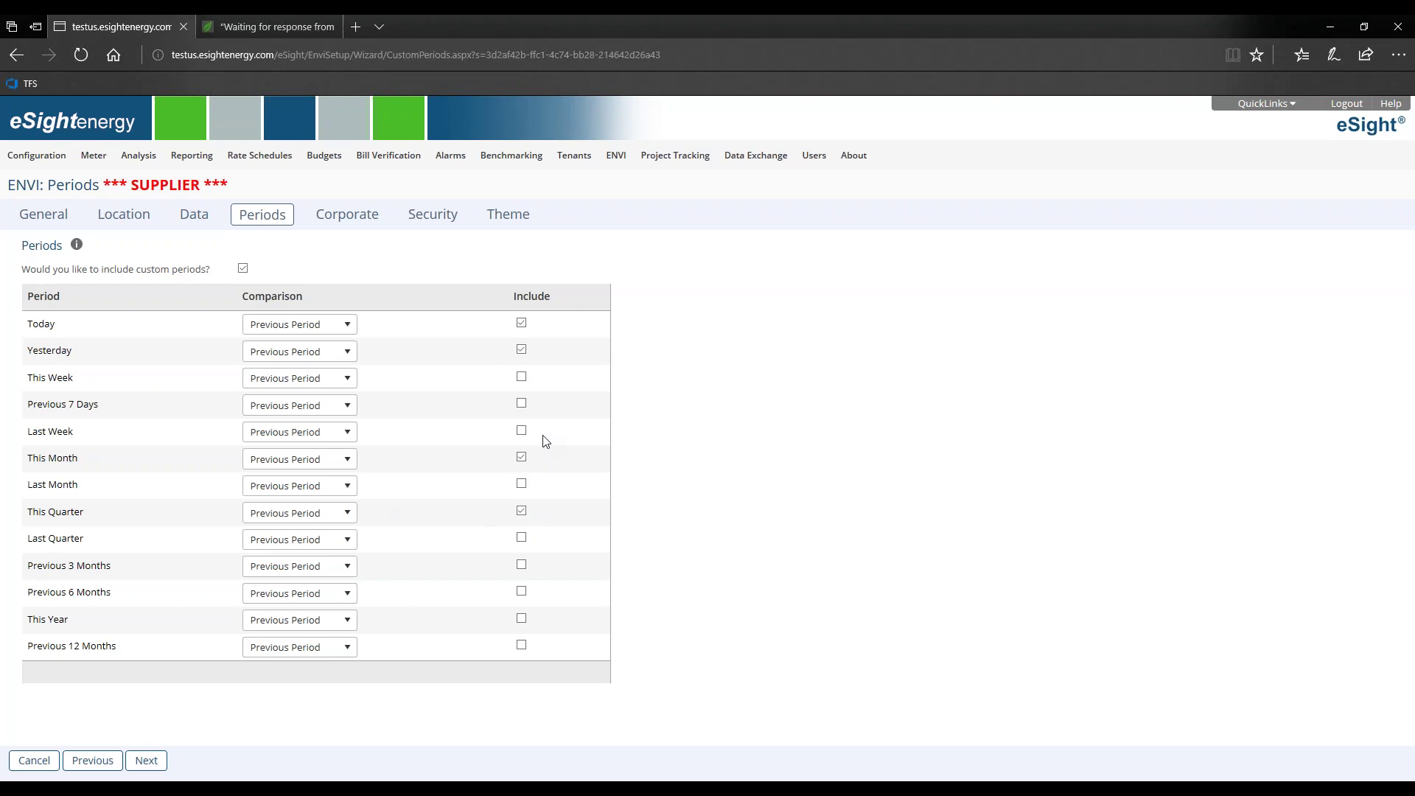
{"action": "left_click", "coordinate": [272, 328]}
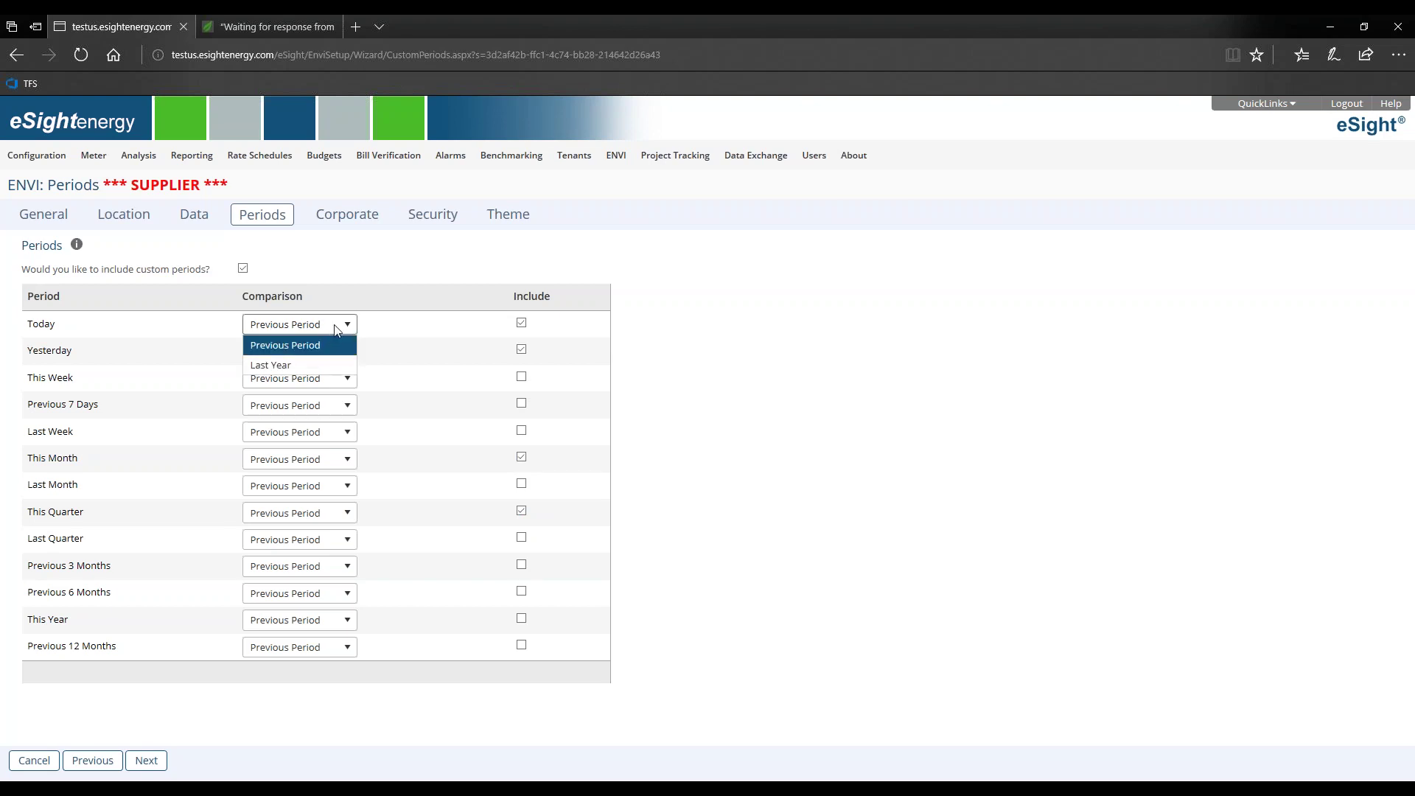
{"action": "left_click", "coordinate": [191, 334]}
{"action": "double_click", "coordinate": [63, 333]}
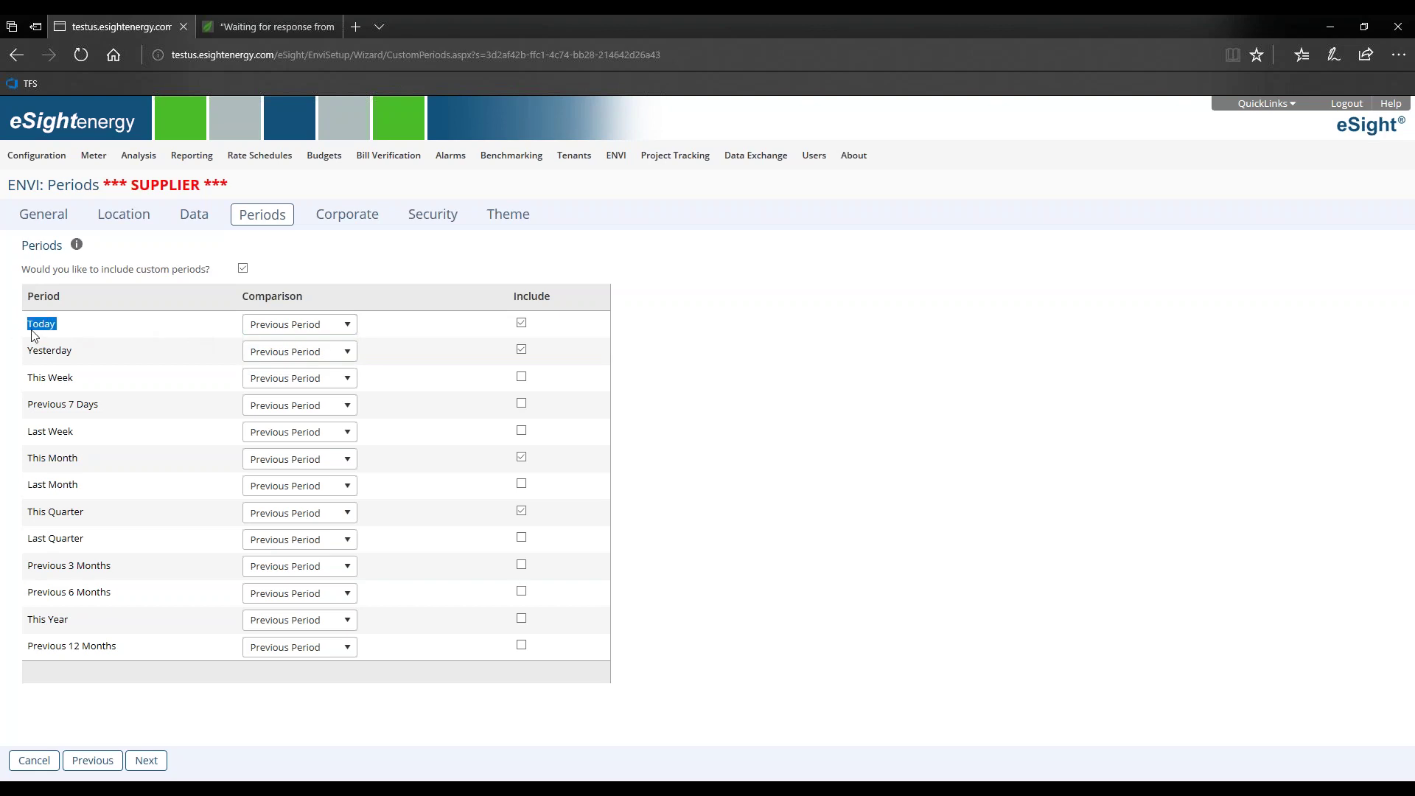
{"action": "left_click", "coordinate": [112, 333]}
{"action": "left_click", "coordinate": [269, 352]}
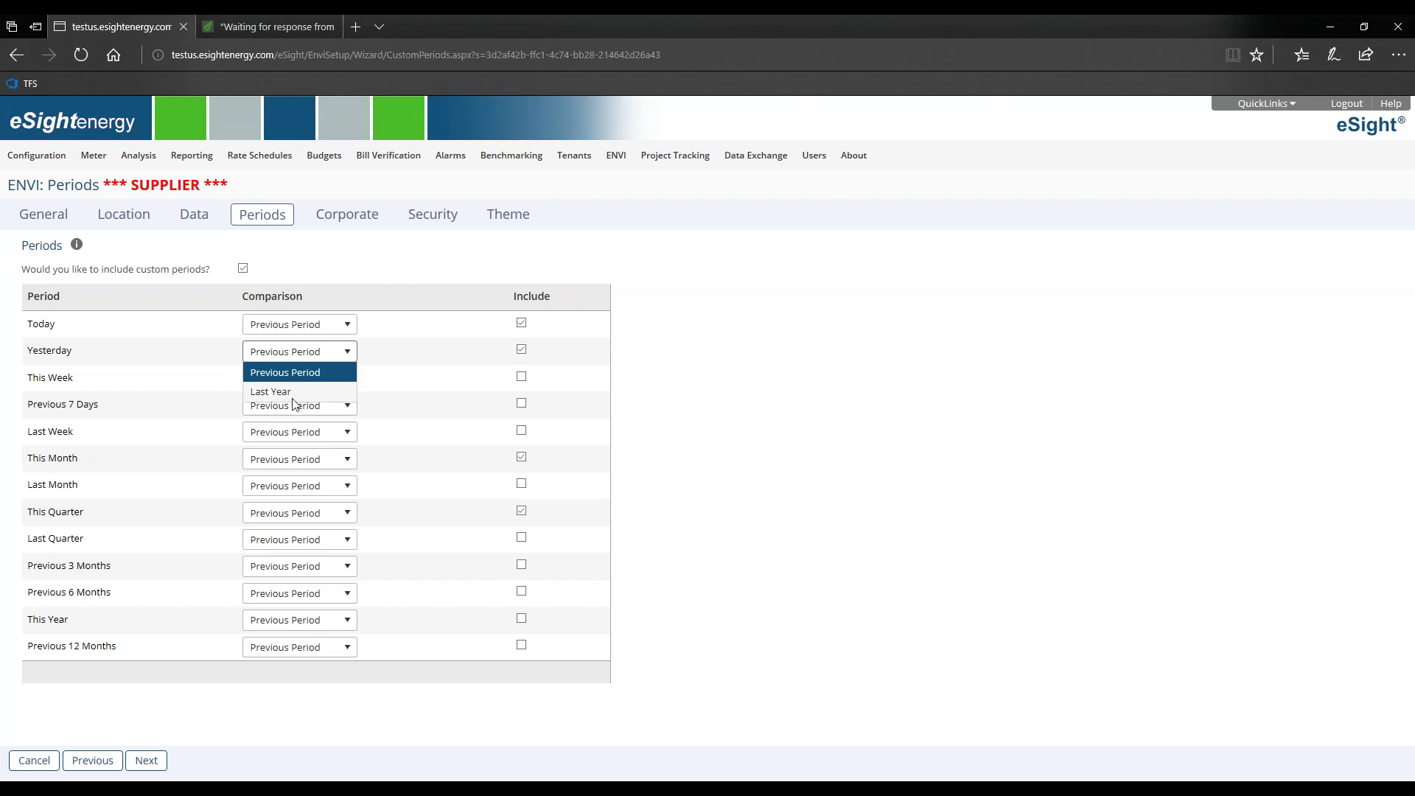
{"action": "left_click", "coordinate": [351, 373]}
- Set the Today period's comparison to Last Year and dismiss the webinar reminder
{"action": "left_click", "coordinate": [306, 324]}
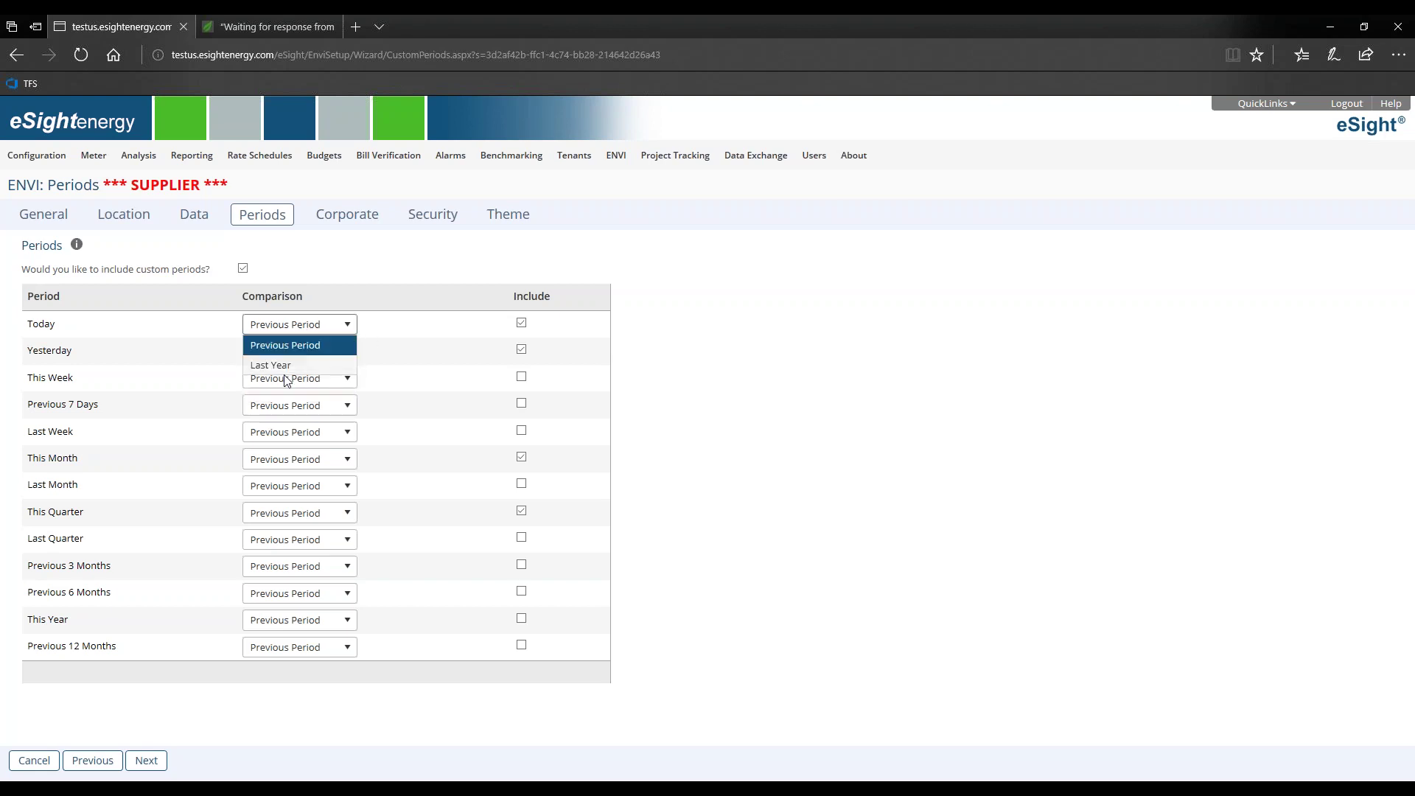
{"action": "left_click", "coordinate": [283, 368]}
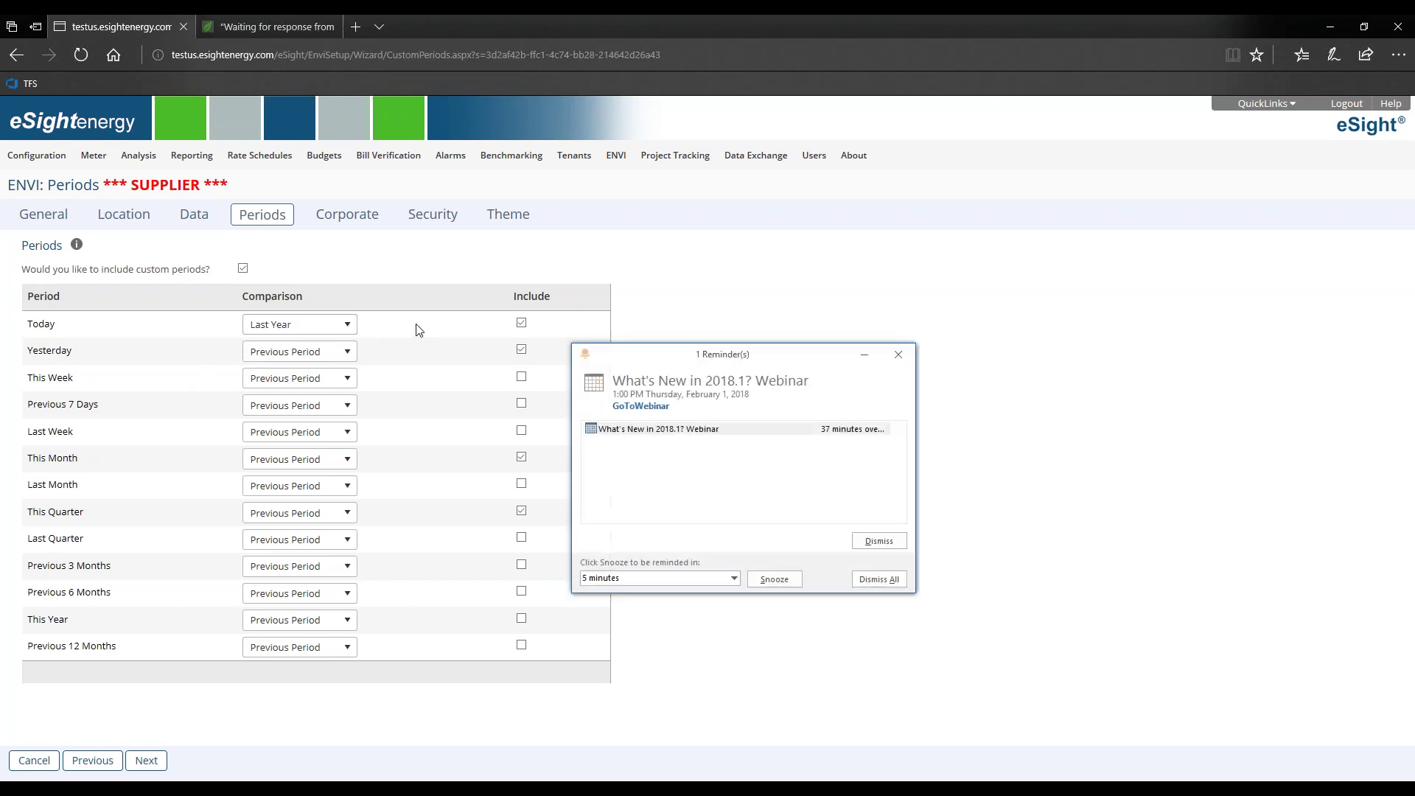
{"action": "left_click", "coordinate": [868, 538]}
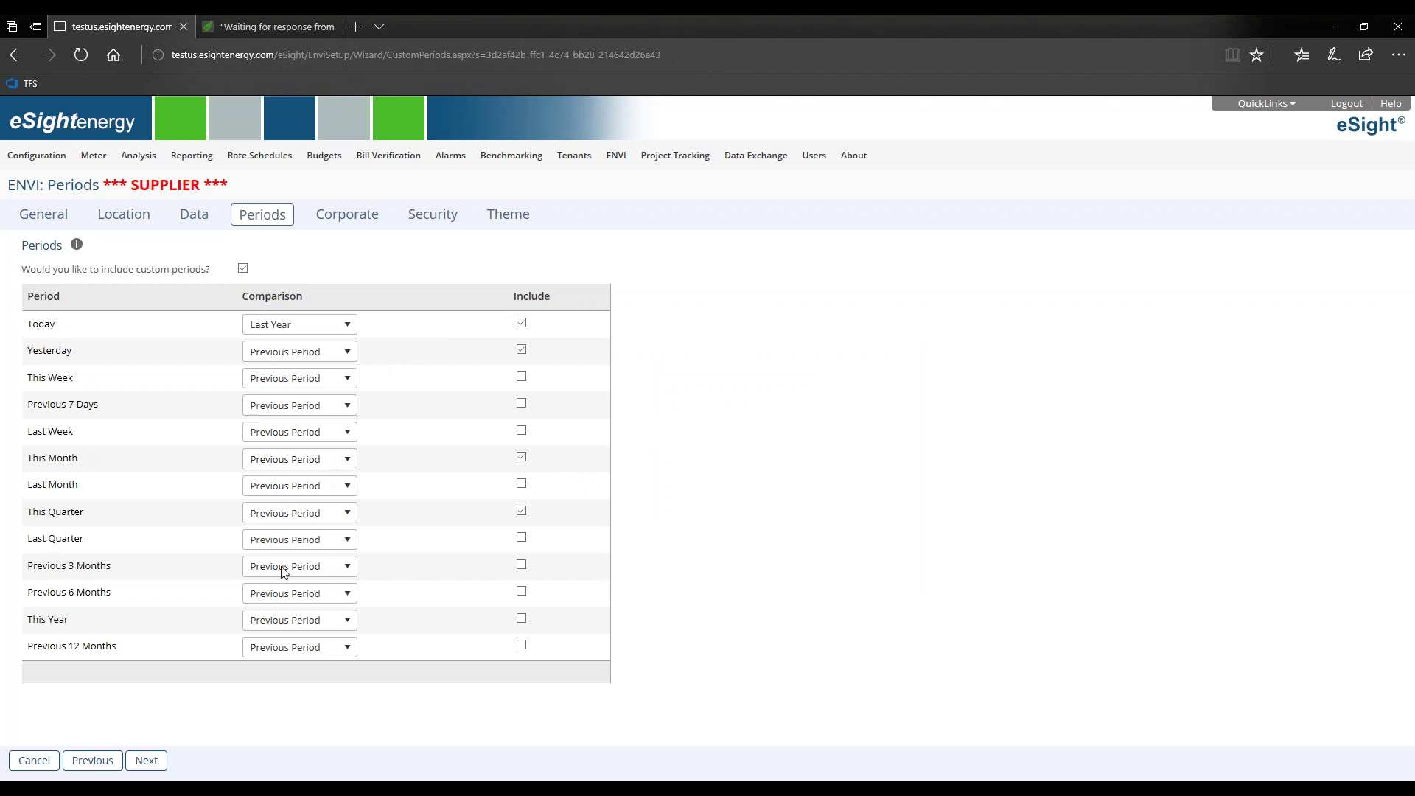
- Advance to the Corporate settings and examine the introduction, corporate content and green tips options
{"action": "left_click", "coordinate": [151, 760]}
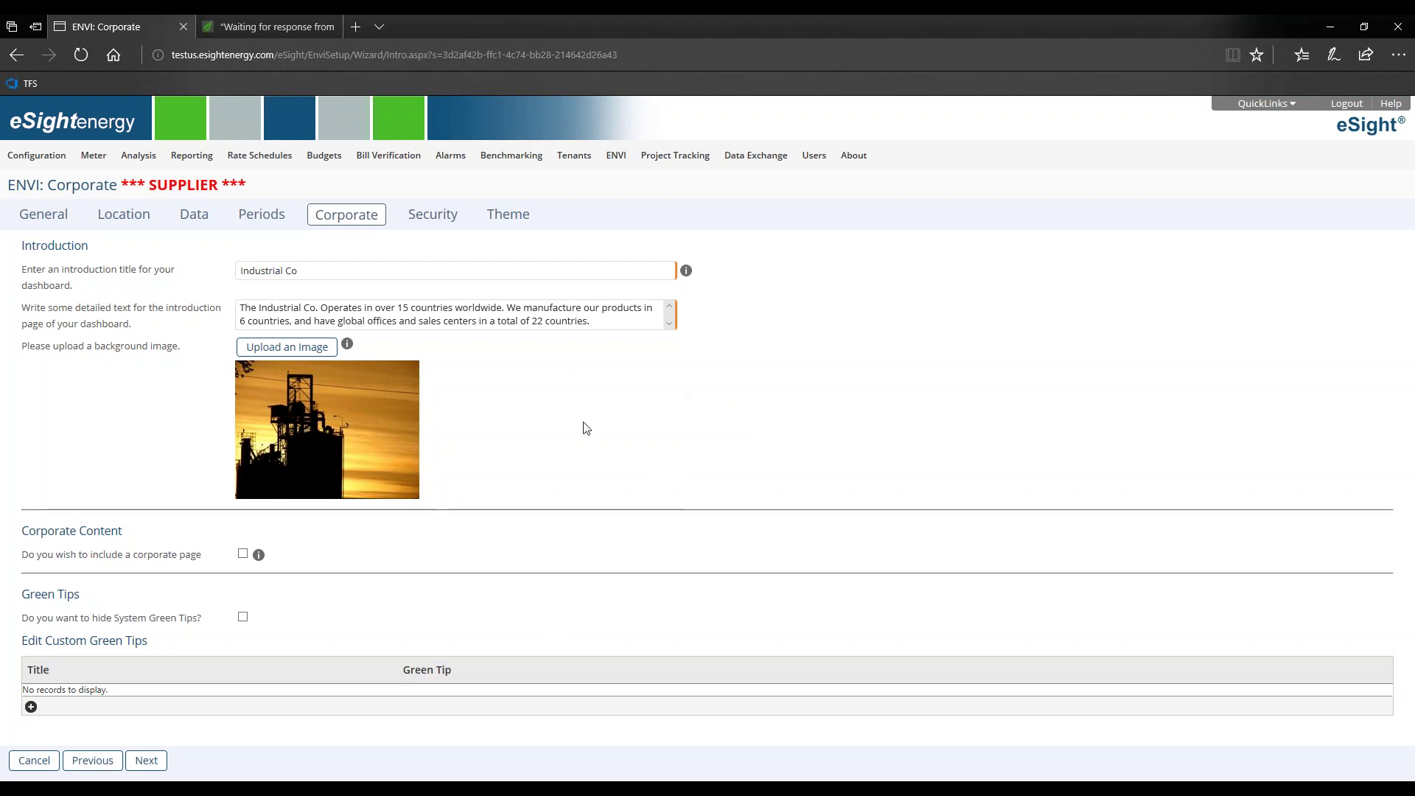
{"action": "triple_click", "coordinate": [104, 537]}
{"action": "left_click", "coordinate": [522, 558]}
- Advance through the Security and Theme settings, finishing the dashboard setup and returning to the dashboard list
{"action": "left_click", "coordinate": [159, 760]}
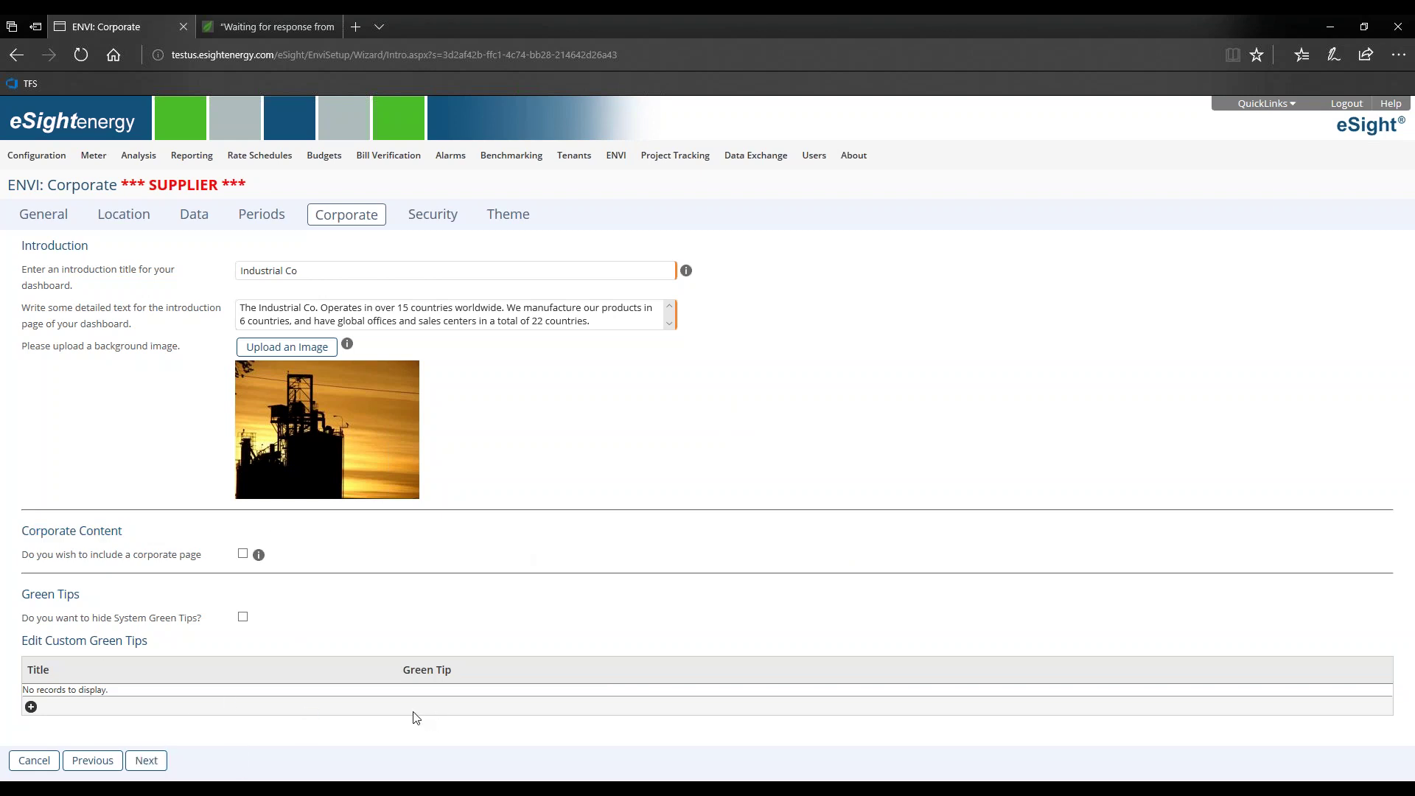
{"action": "left_click", "coordinate": [147, 766]}
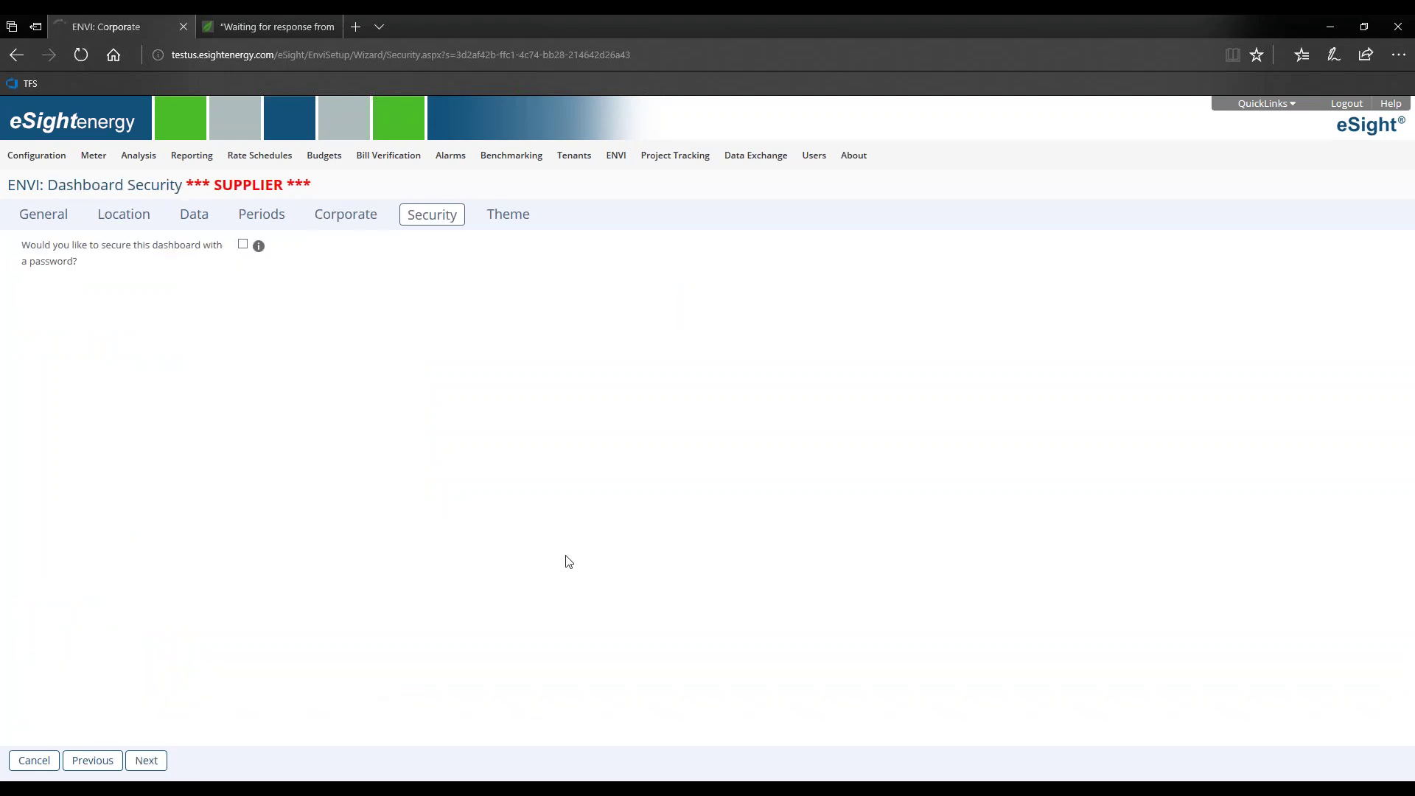
{"action": "left_click", "coordinate": [161, 758]}
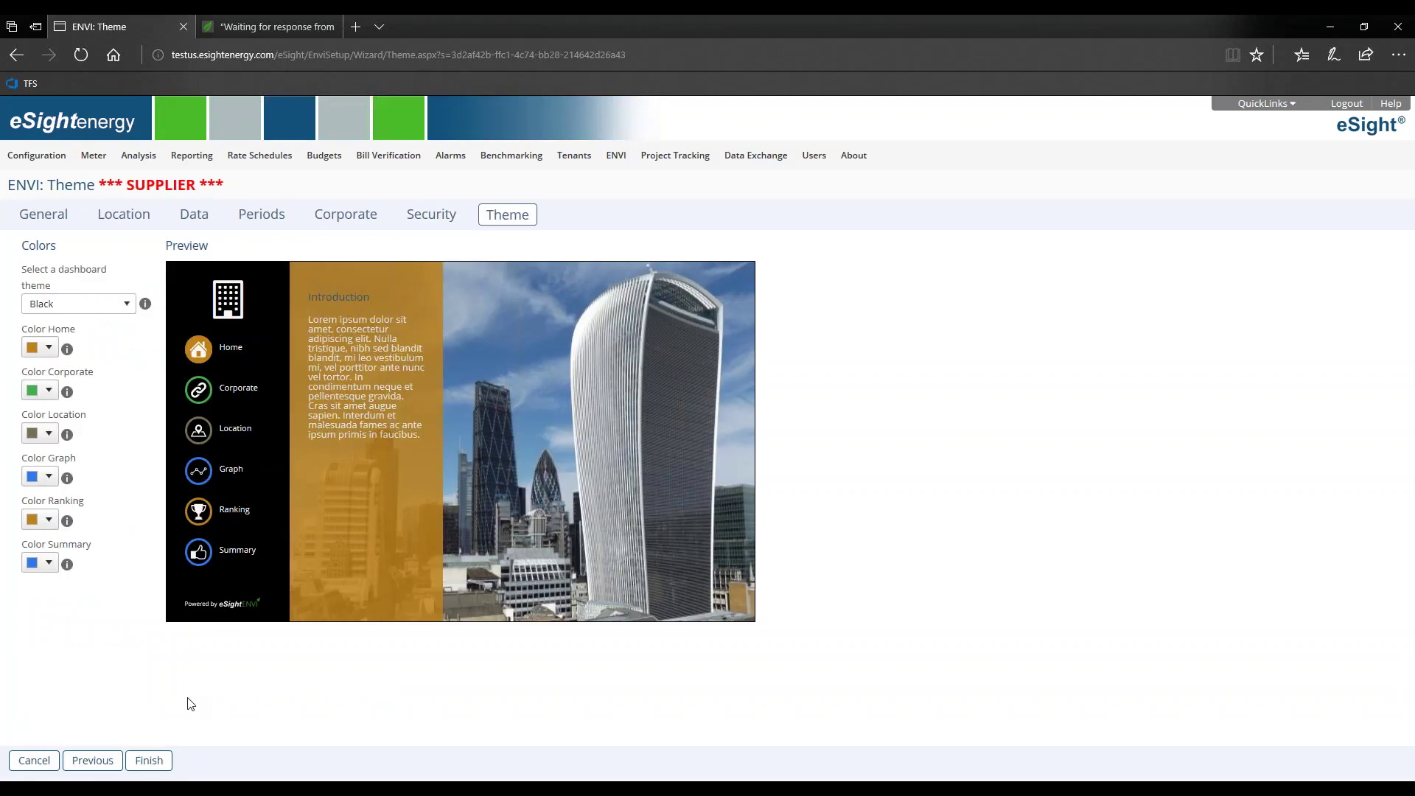
{"action": "left_click", "coordinate": [146, 766]}
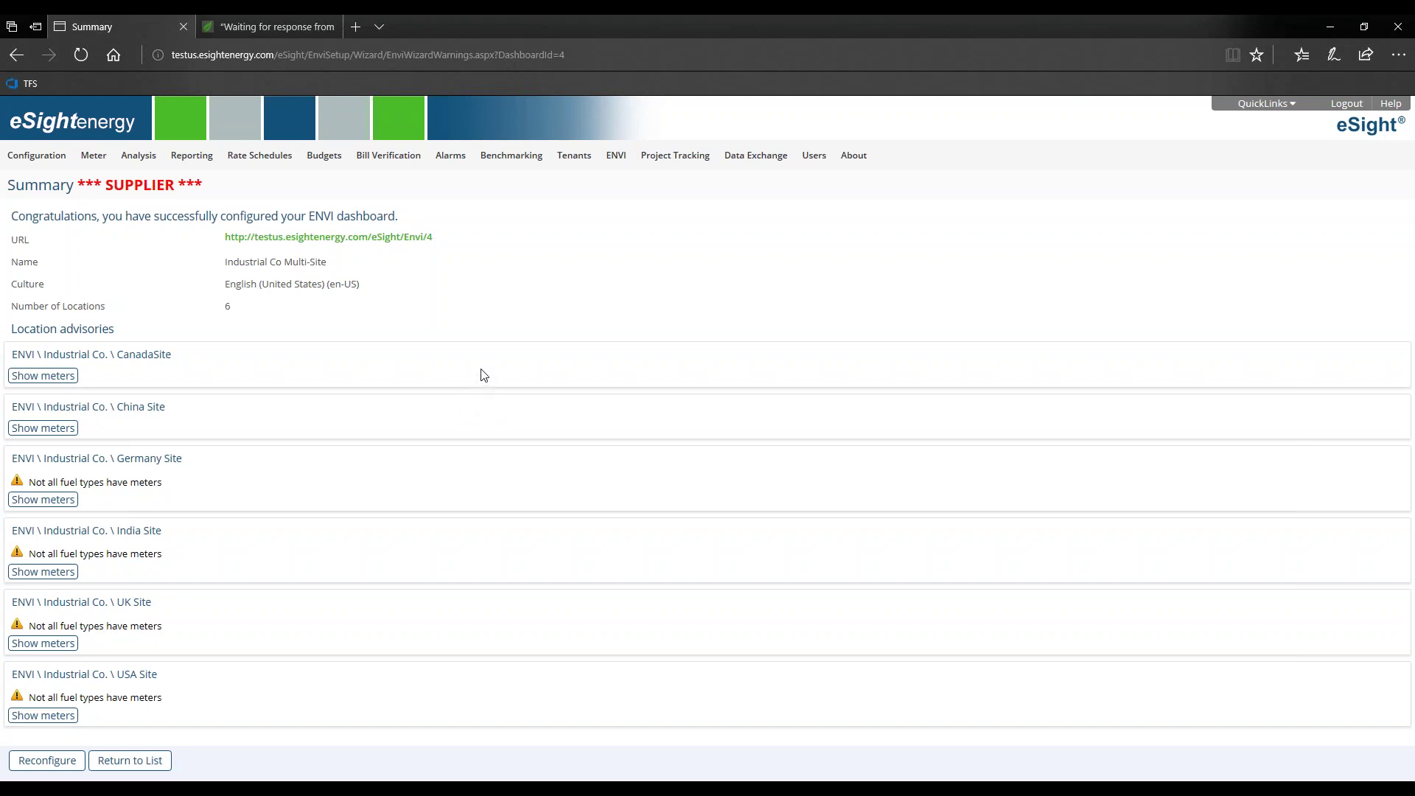
{"action": "left_click", "coordinate": [139, 768]}
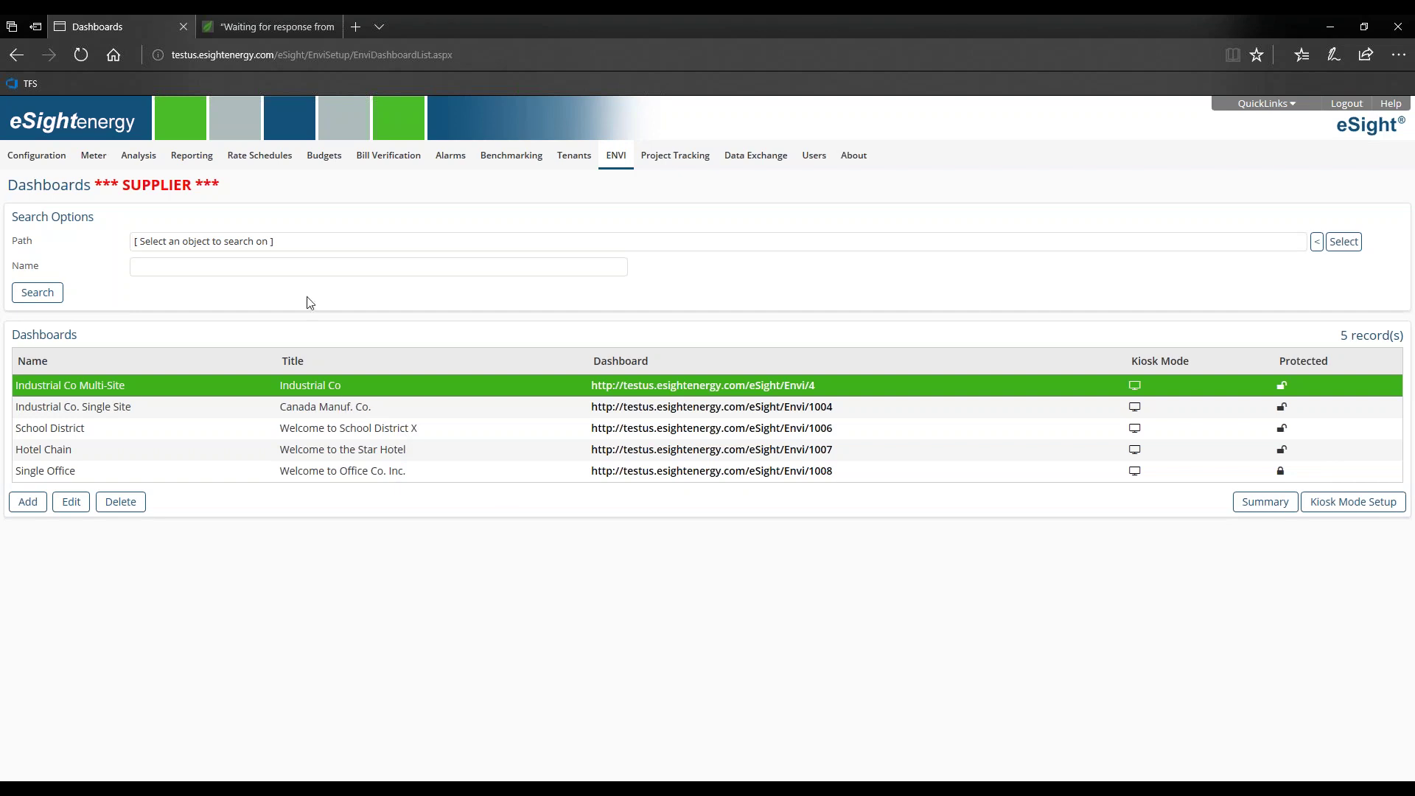
- Close the ENVI dashboard page in the browser and open the Dynamic Reports list
{"action": "left_click", "coordinate": [303, 30]}
{"action": "left_click", "coordinate": [333, 28]}
{"action": "mouse_move", "coordinate": [186, 163]}
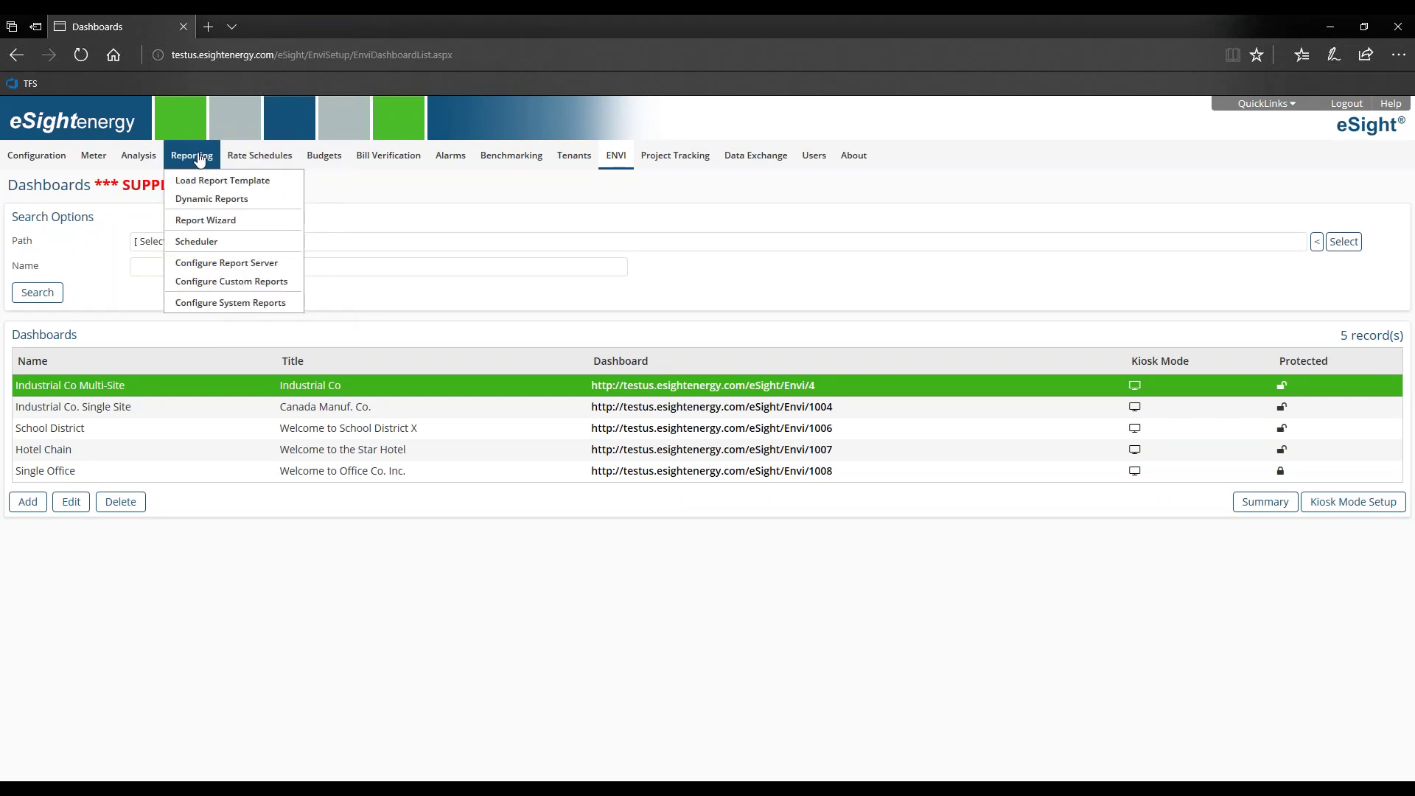
{"action": "left_click", "coordinate": [215, 200]}
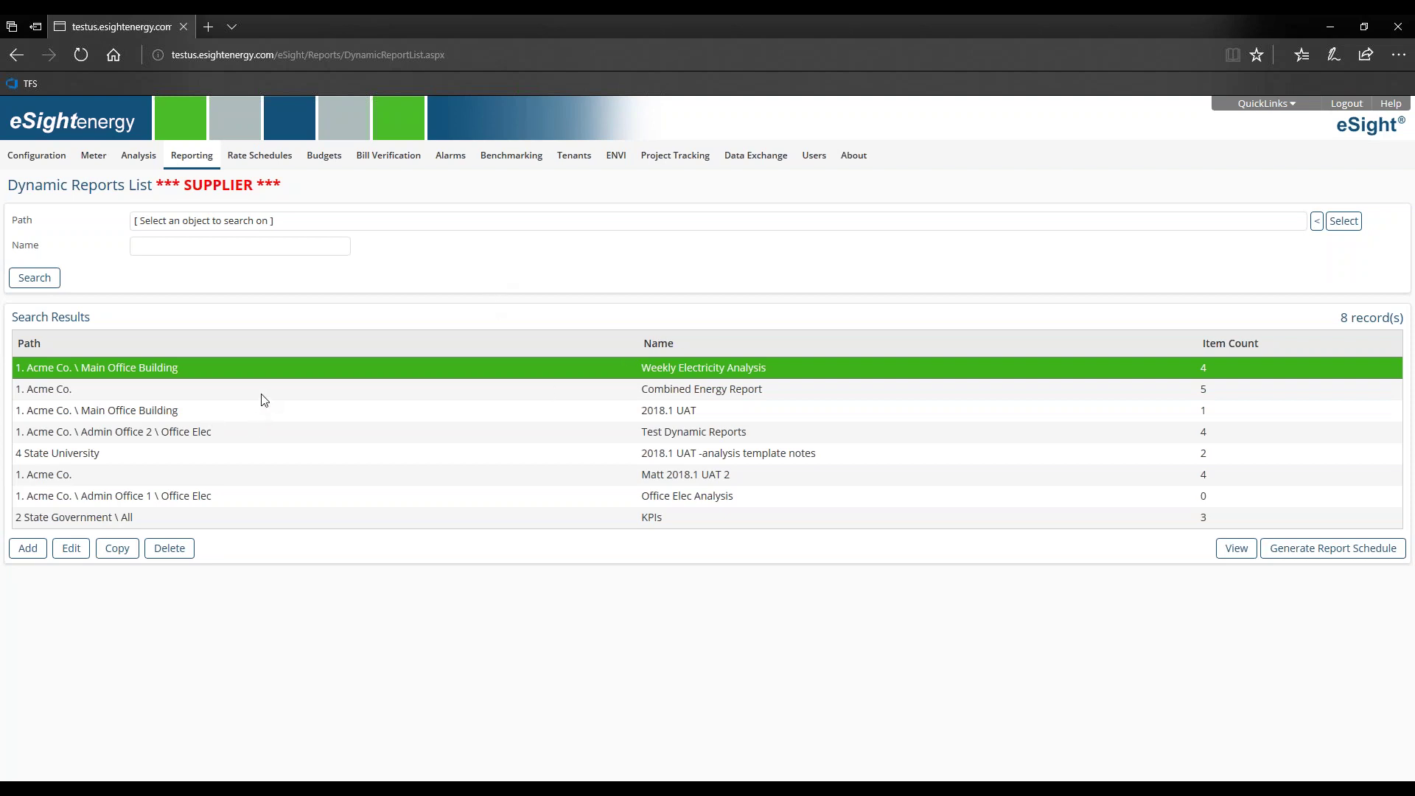
- Add a new dynamic report and set its path to 1. Acme Co
{"action": "left_click", "coordinate": [33, 549]}
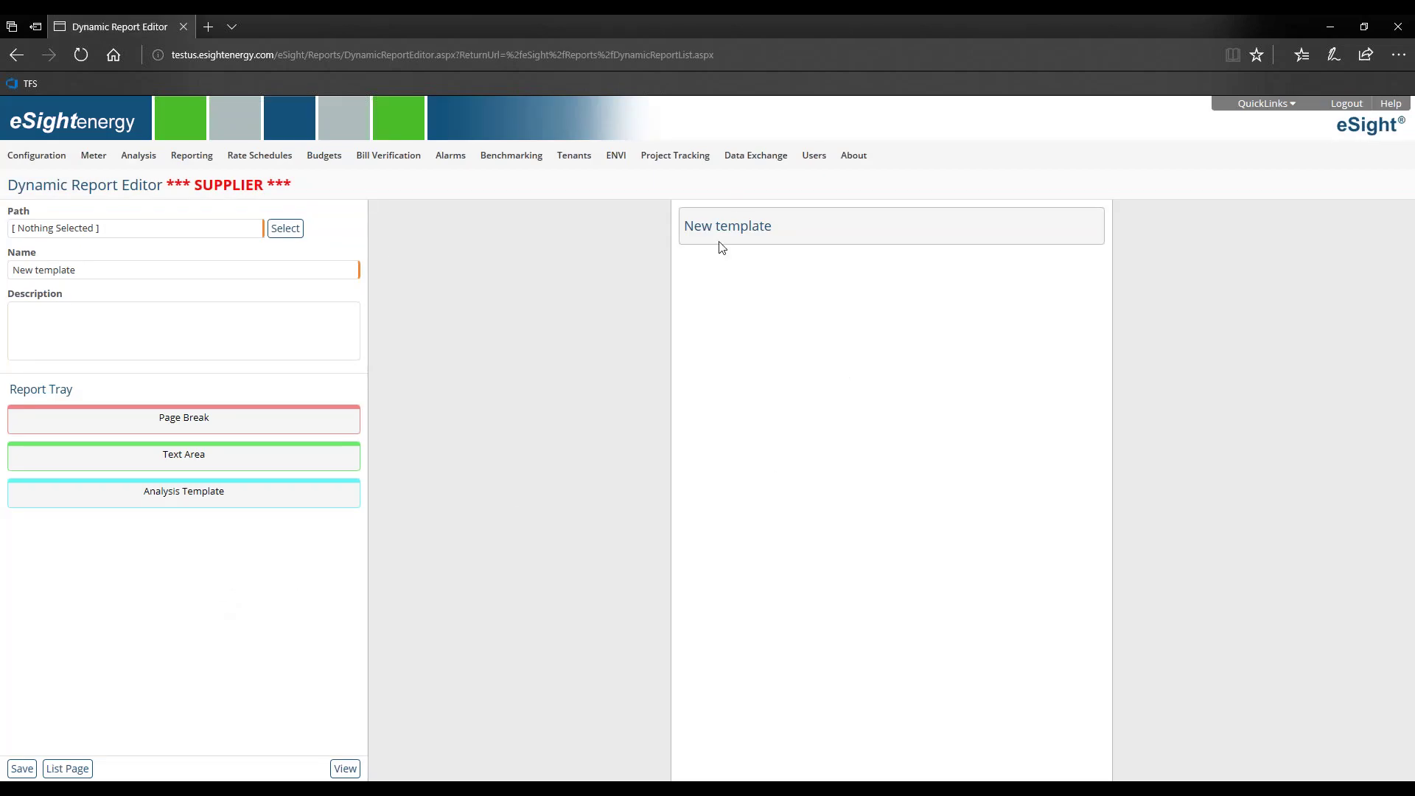
{"action": "left_click", "coordinate": [285, 229]}
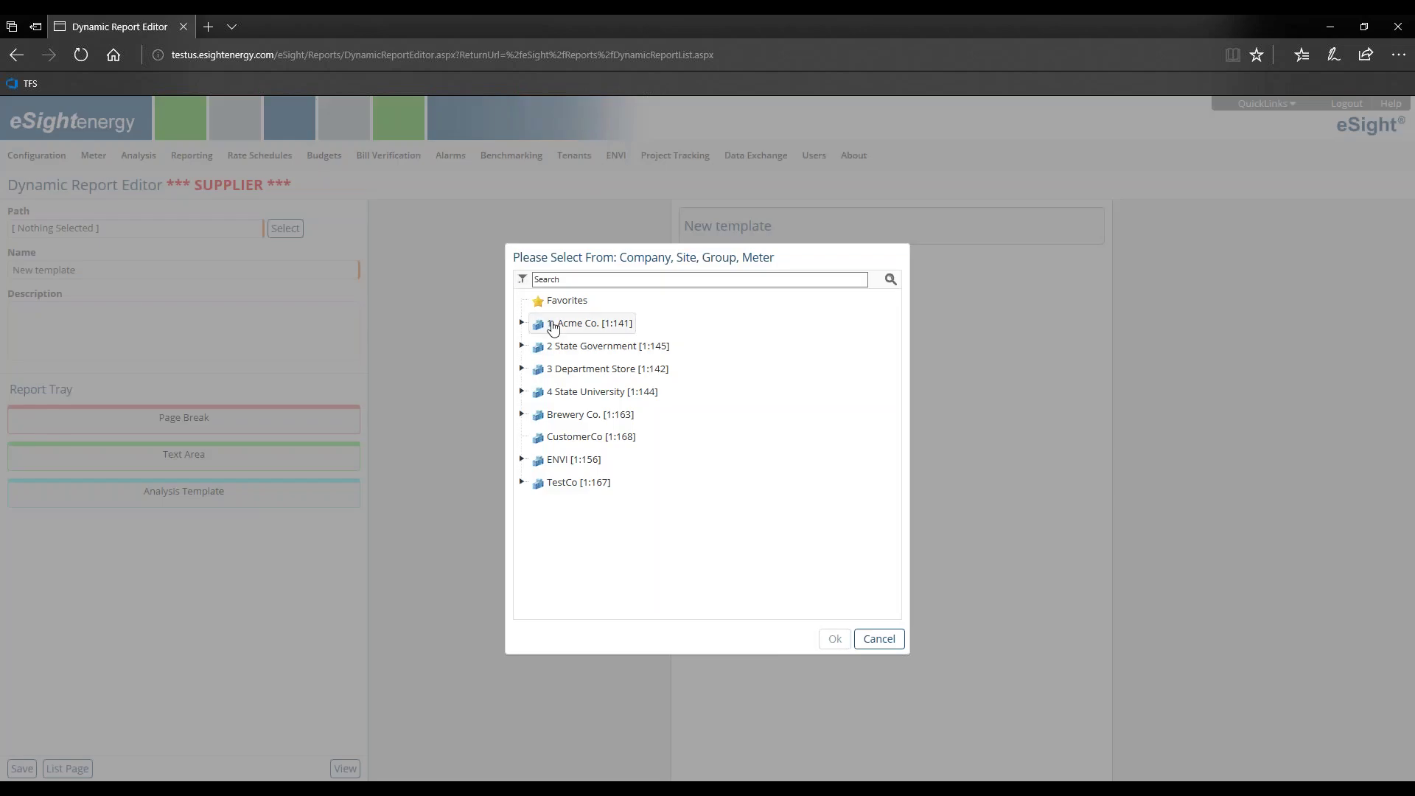
{"action": "left_click", "coordinate": [564, 331]}
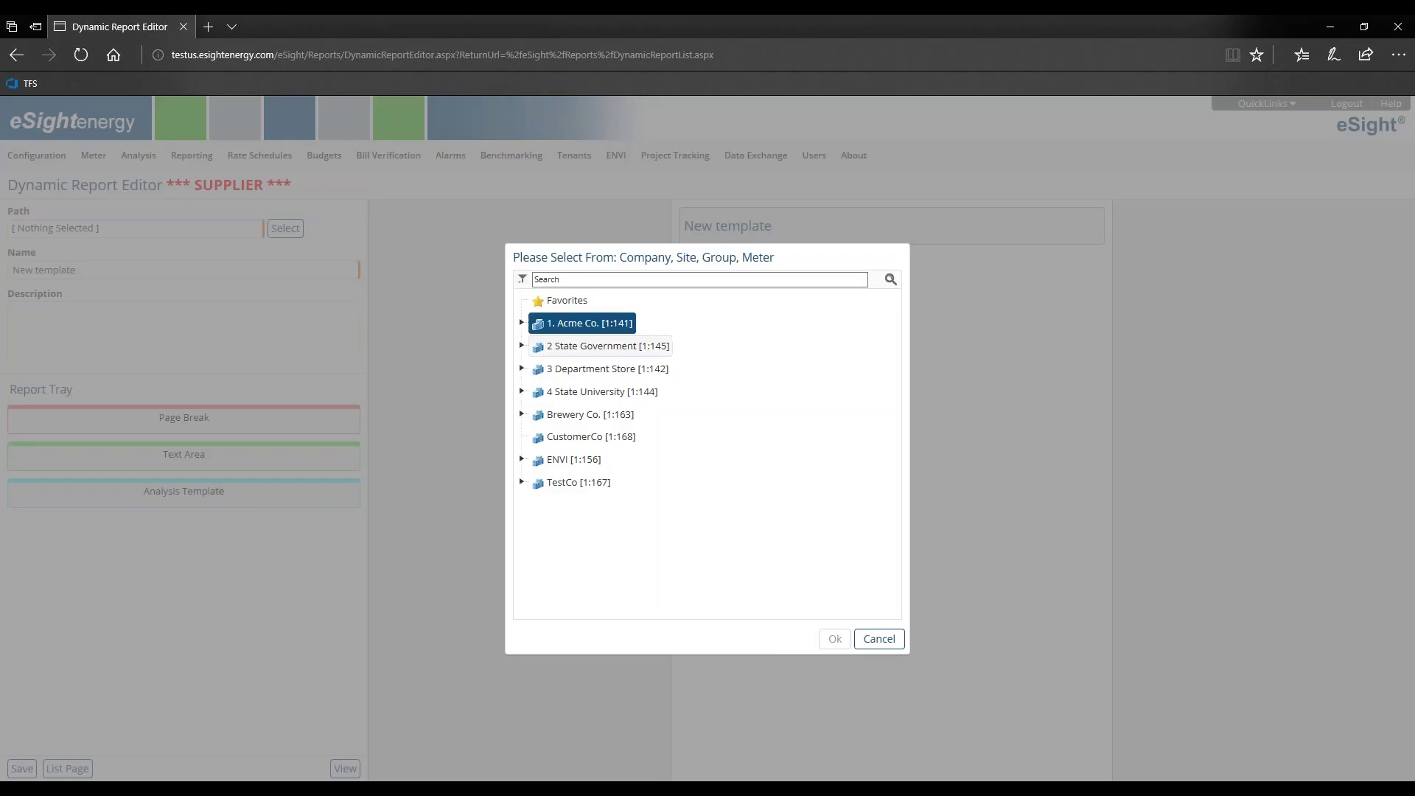
{"action": "left_click", "coordinate": [835, 640]}
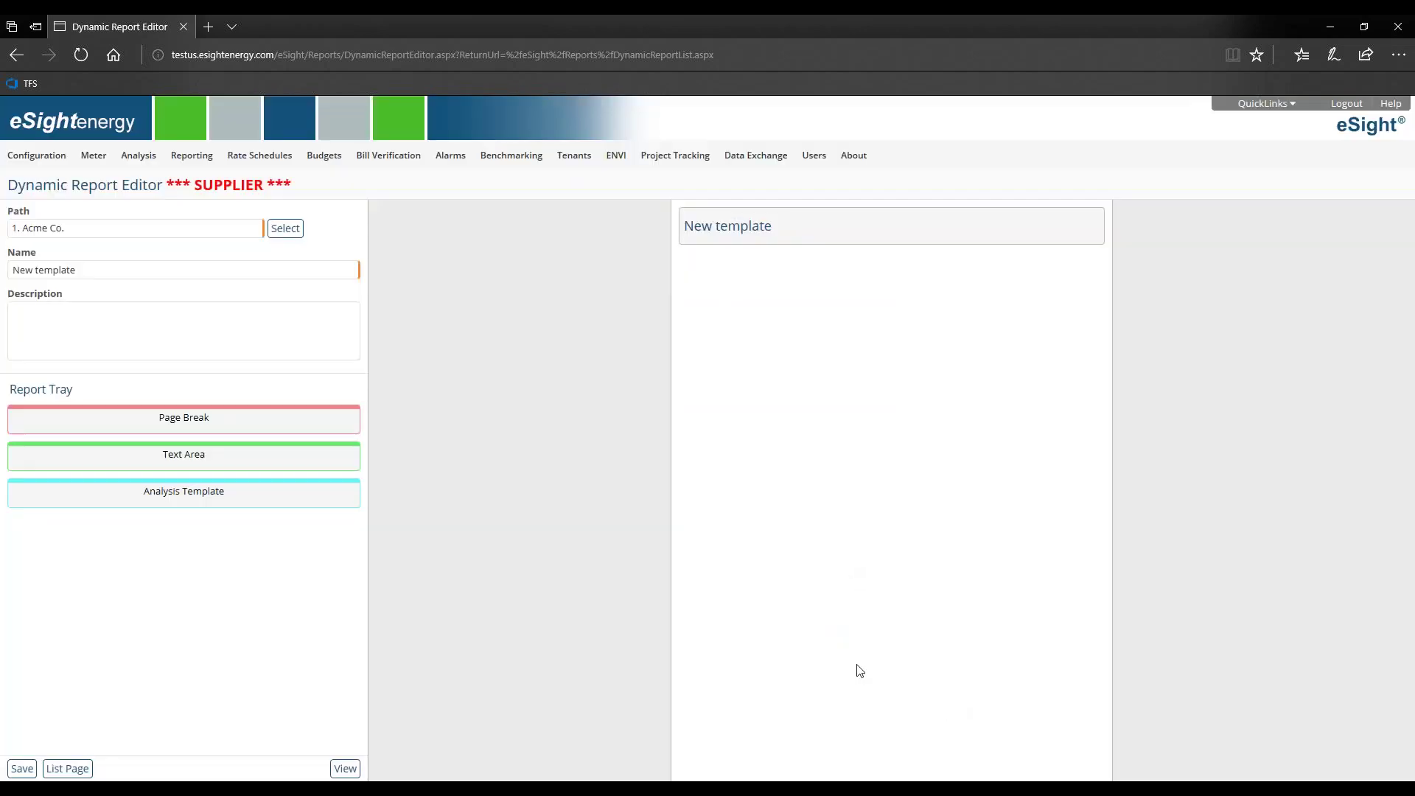
- Name the report "Combined Electricity Report" and enter "text" as its description
{"action": "left_click_drag", "start_coordinate": [7, 268], "coordinate": [188, 276]}
{"action": "type", "text": "Combined Electricy"}
{"action": "key", "text": "BackSpace"}
{"action": "type", "text": "ity Report"}
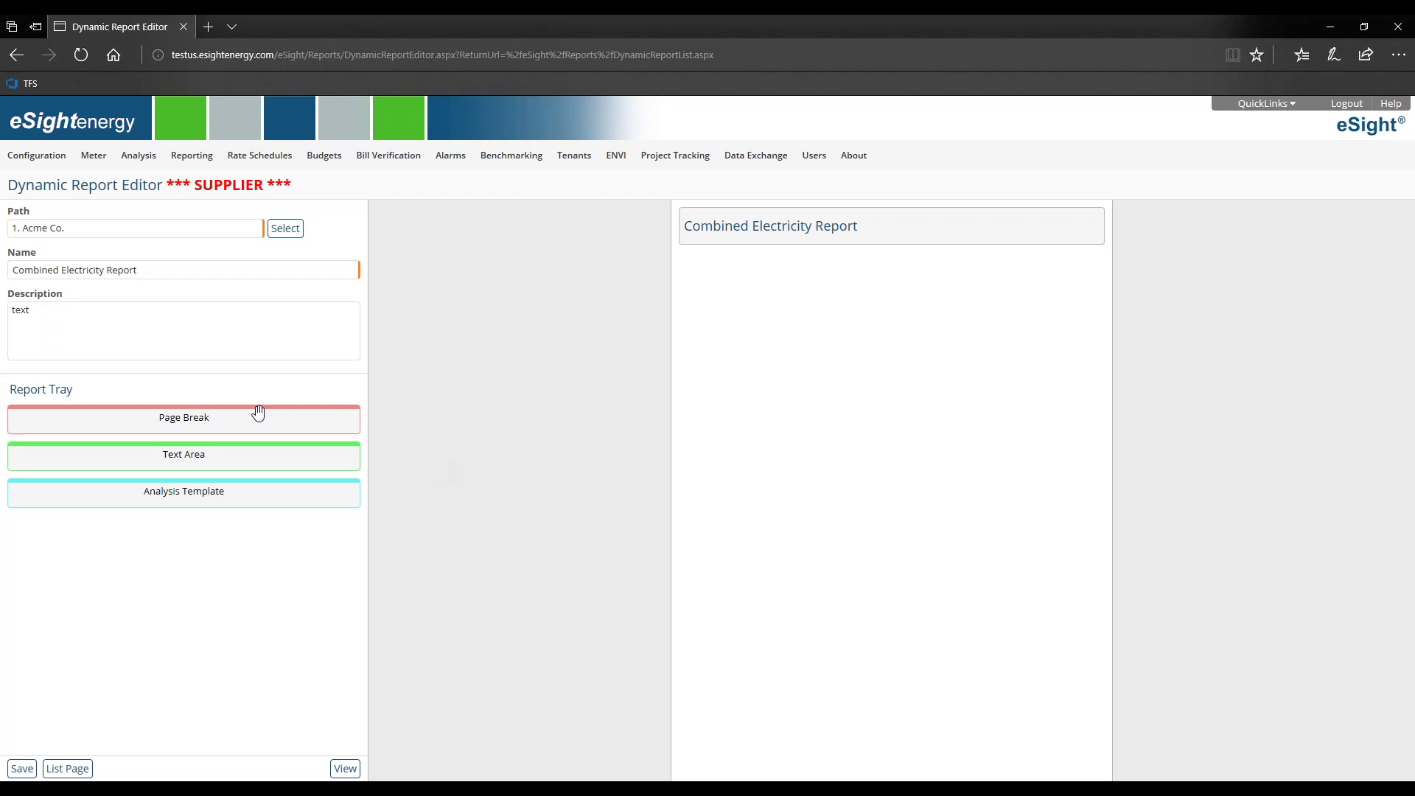
- Add two Analysis Template blocks to the report page with a Text Area block below them
{"action": "left_click_drag", "start_coordinate": [192, 496], "coordinate": [825, 379]}
{"action": "left_click_drag", "start_coordinate": [177, 496], "coordinate": [875, 509]}
{"action": "left_click_drag", "start_coordinate": [219, 457], "coordinate": [949, 616]}
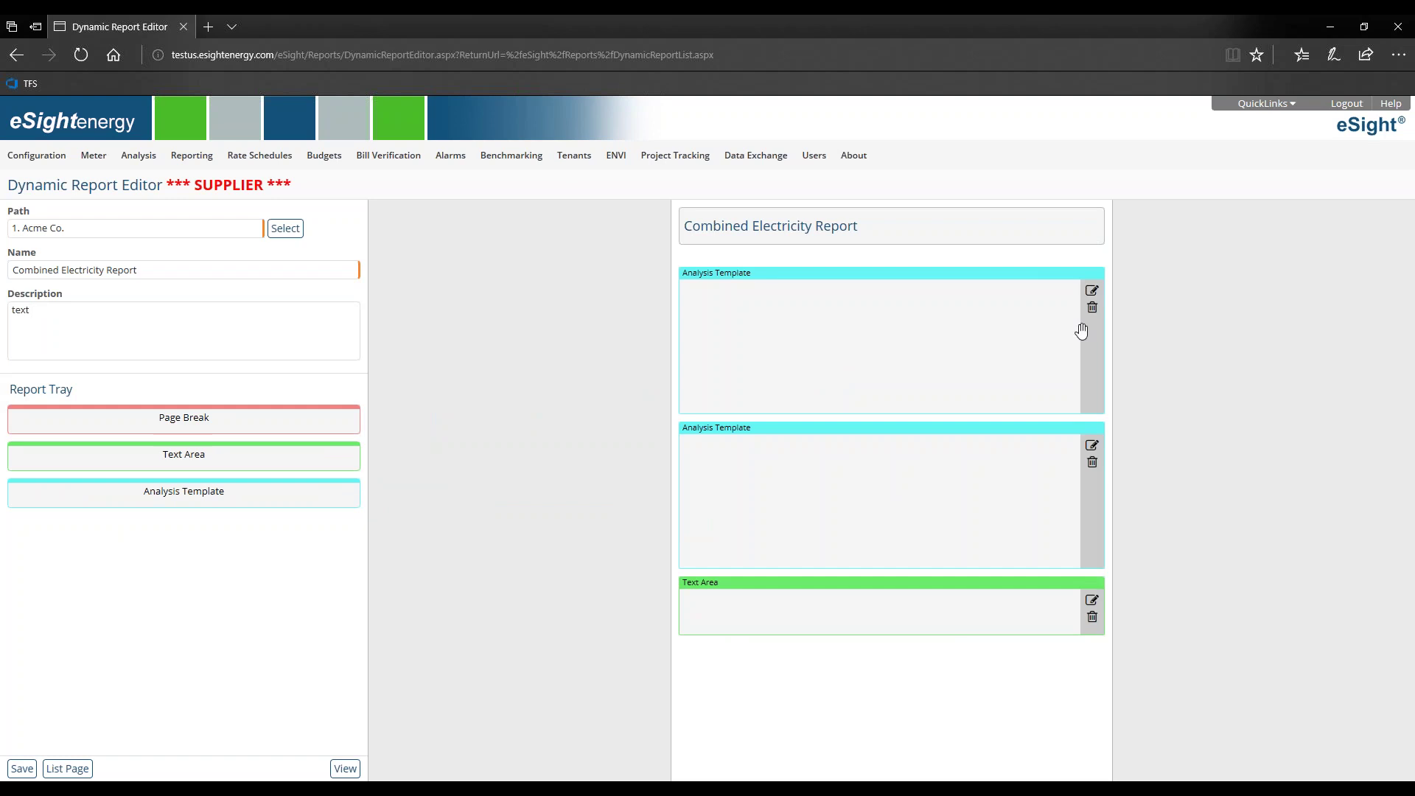
- Set the first analysis block to a custom name display and assign it Admin Office 1's "Baseload - Last Yr by Month" template
{"action": "left_click", "coordinate": [1092, 291]}
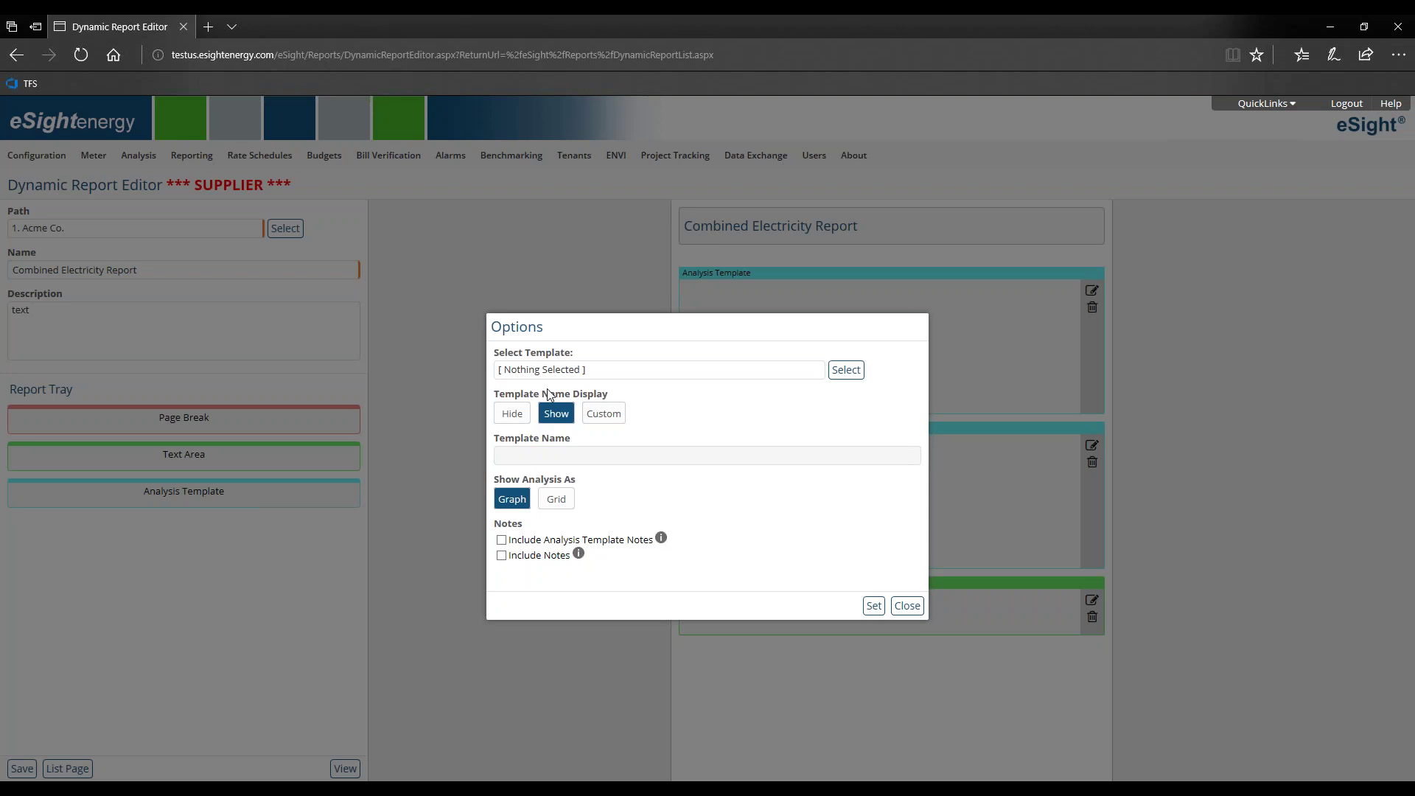
{"action": "left_click", "coordinate": [600, 413]}
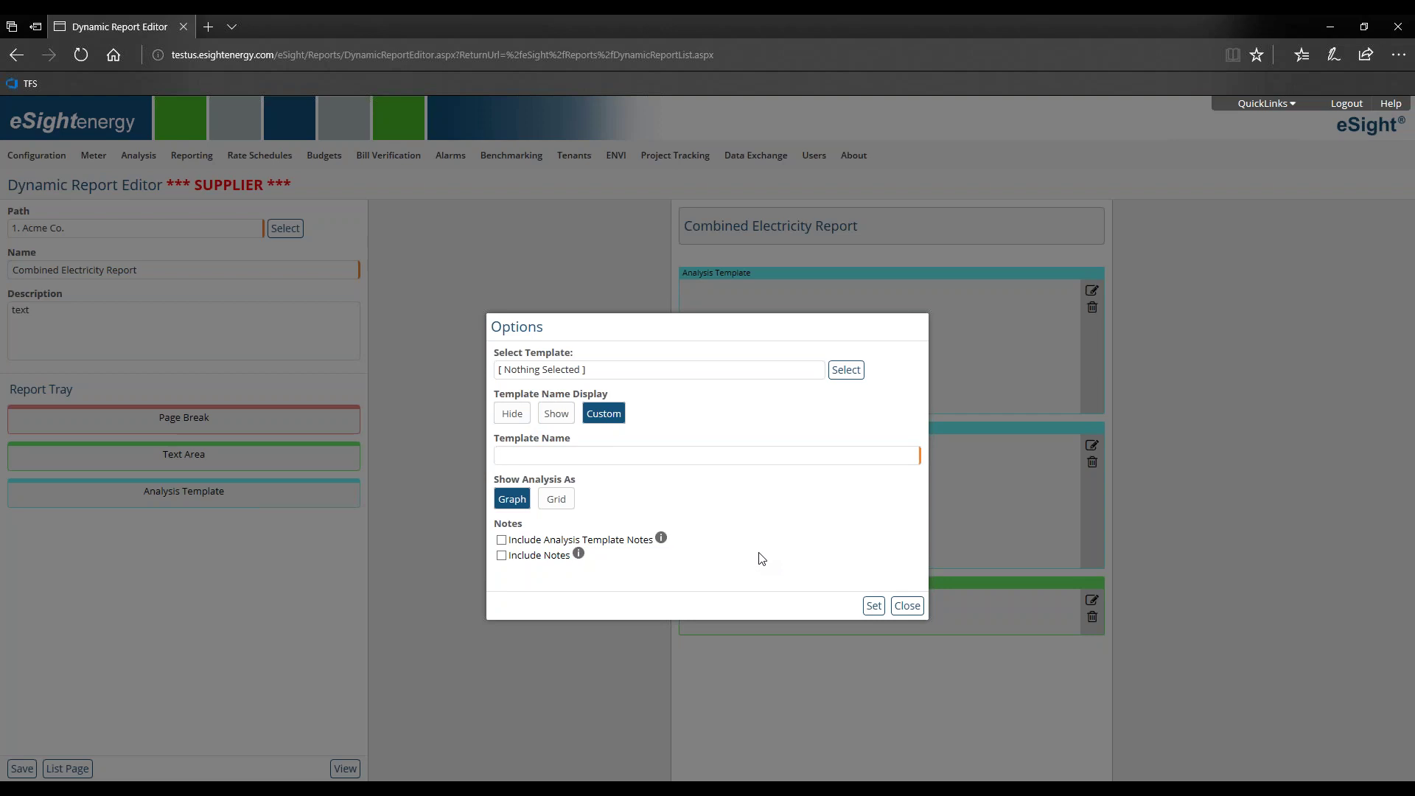
{"action": "left_click", "coordinate": [846, 369]}
{"action": "left_click", "coordinate": [522, 300]}
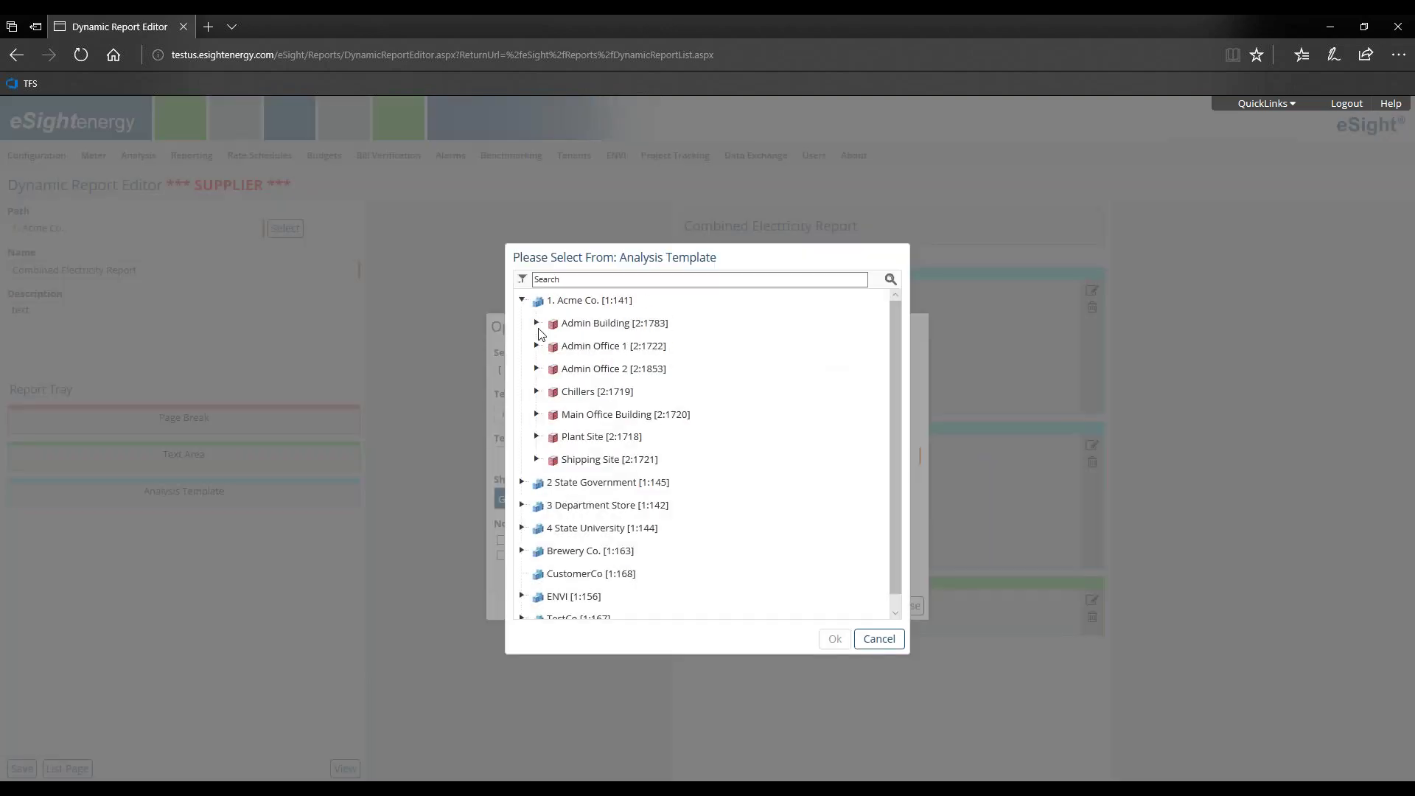
{"action": "left_click", "coordinate": [537, 323]}
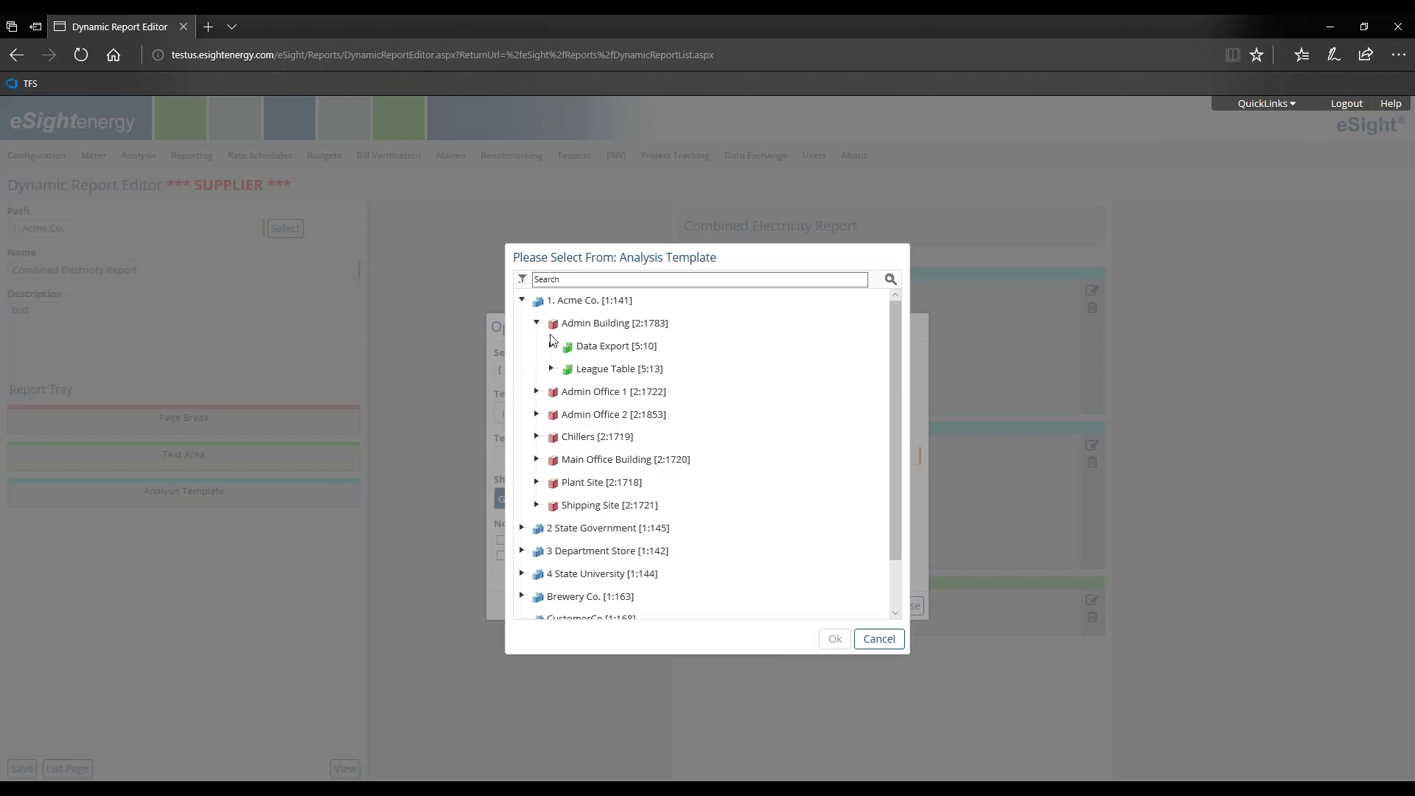
{"action": "left_click", "coordinate": [537, 391]}
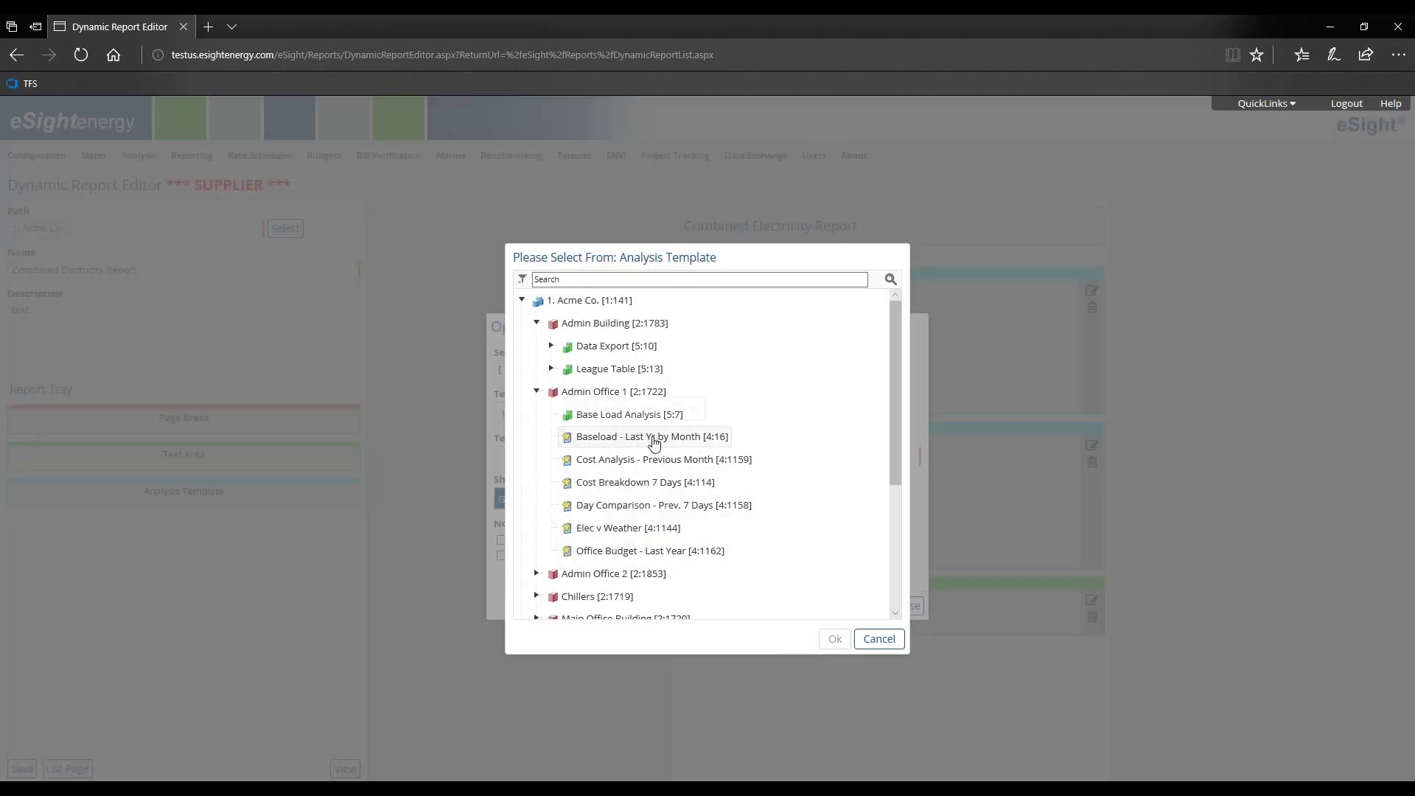
{"action": "left_click", "coordinate": [647, 438]}
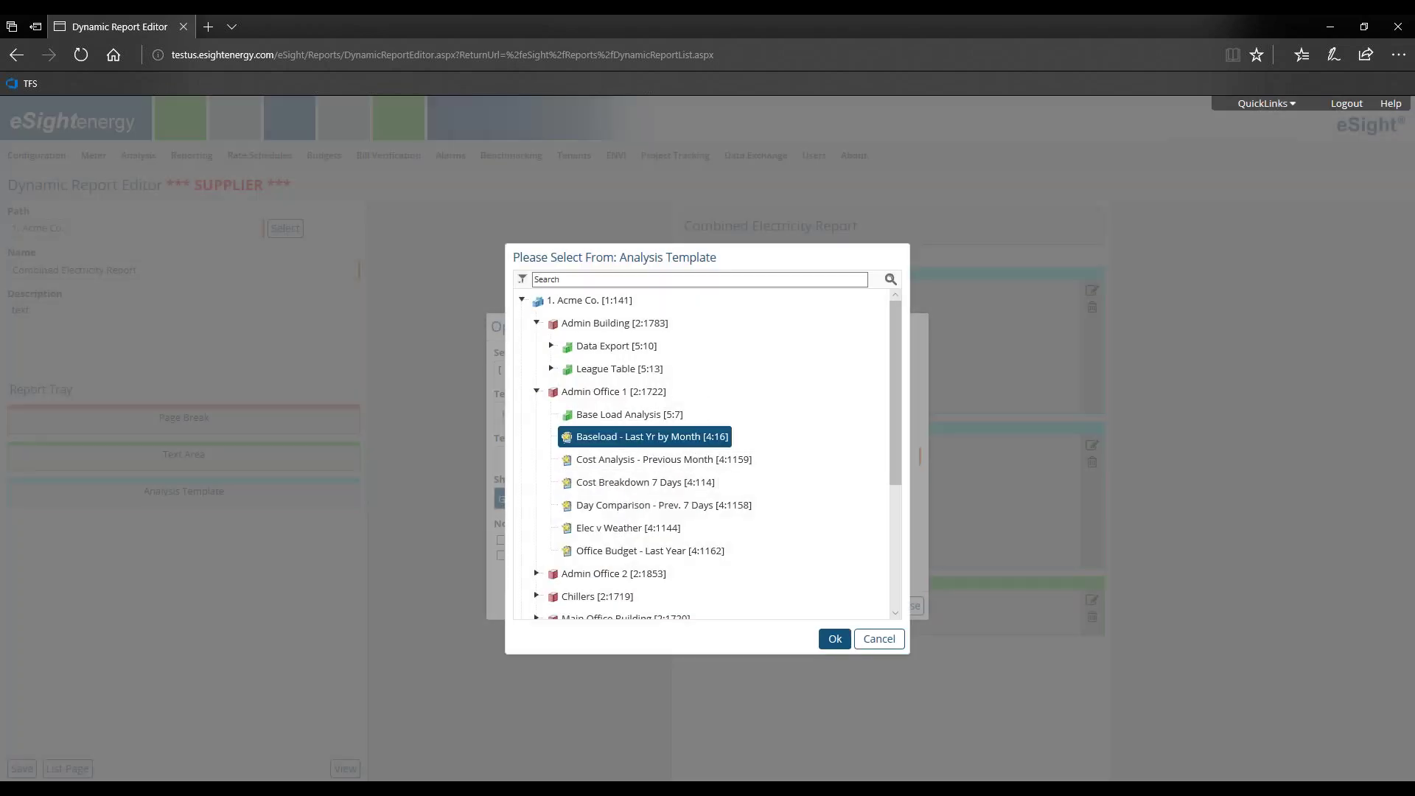
{"action": "left_click", "coordinate": [835, 639]}
- Enter "Baseload Area A" as the custom template name and include the analysis template notes
{"action": "left_click", "coordinate": [547, 413]}
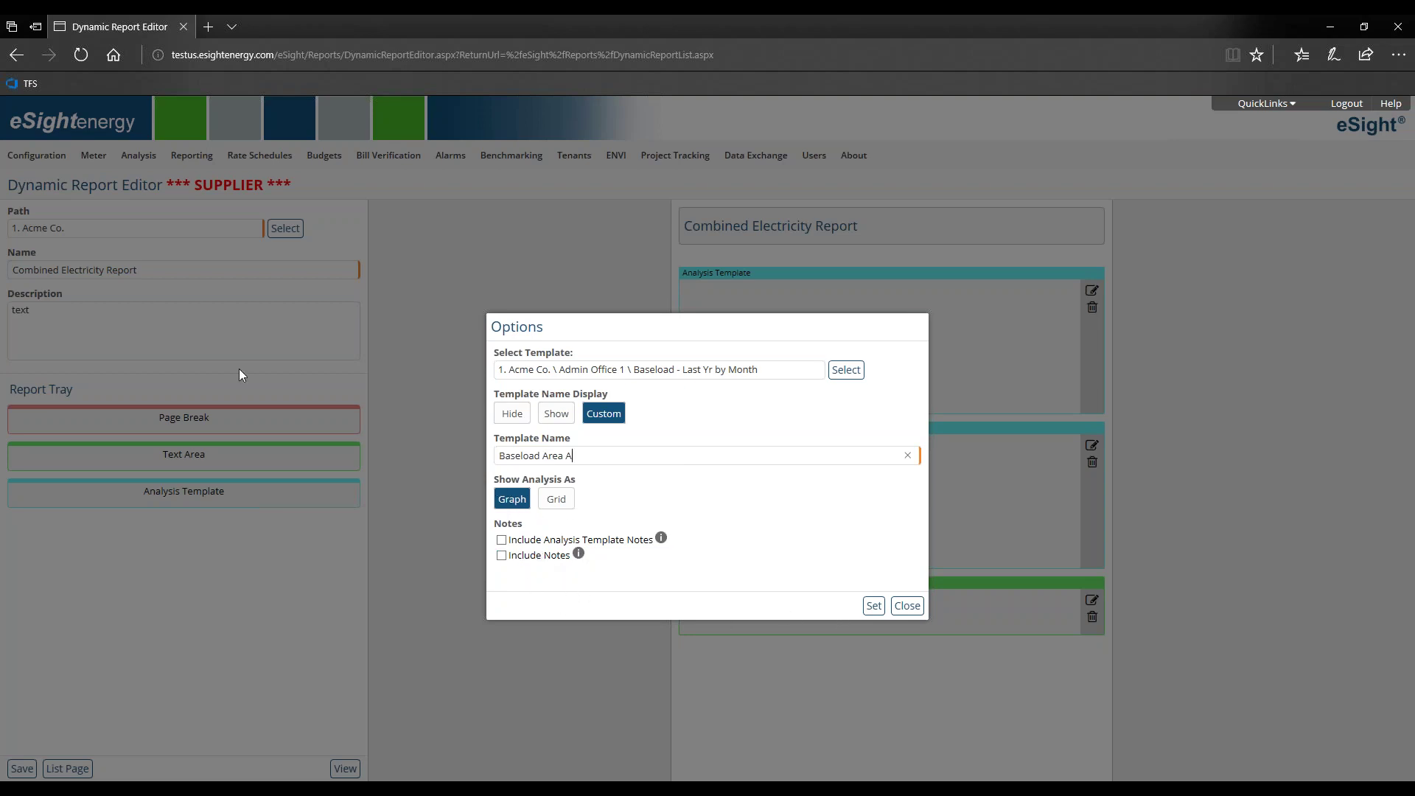
{"action": "left_click", "coordinate": [538, 558]}
{"action": "left_click", "coordinate": [537, 558]}
{"action": "left_click", "coordinate": [527, 545]}
{"action": "left_click", "coordinate": [626, 543]}
{"action": "left_click_drag", "start_coordinate": [628, 544], "coordinate": [545, 544]}
{"action": "left_click", "coordinate": [669, 582]}
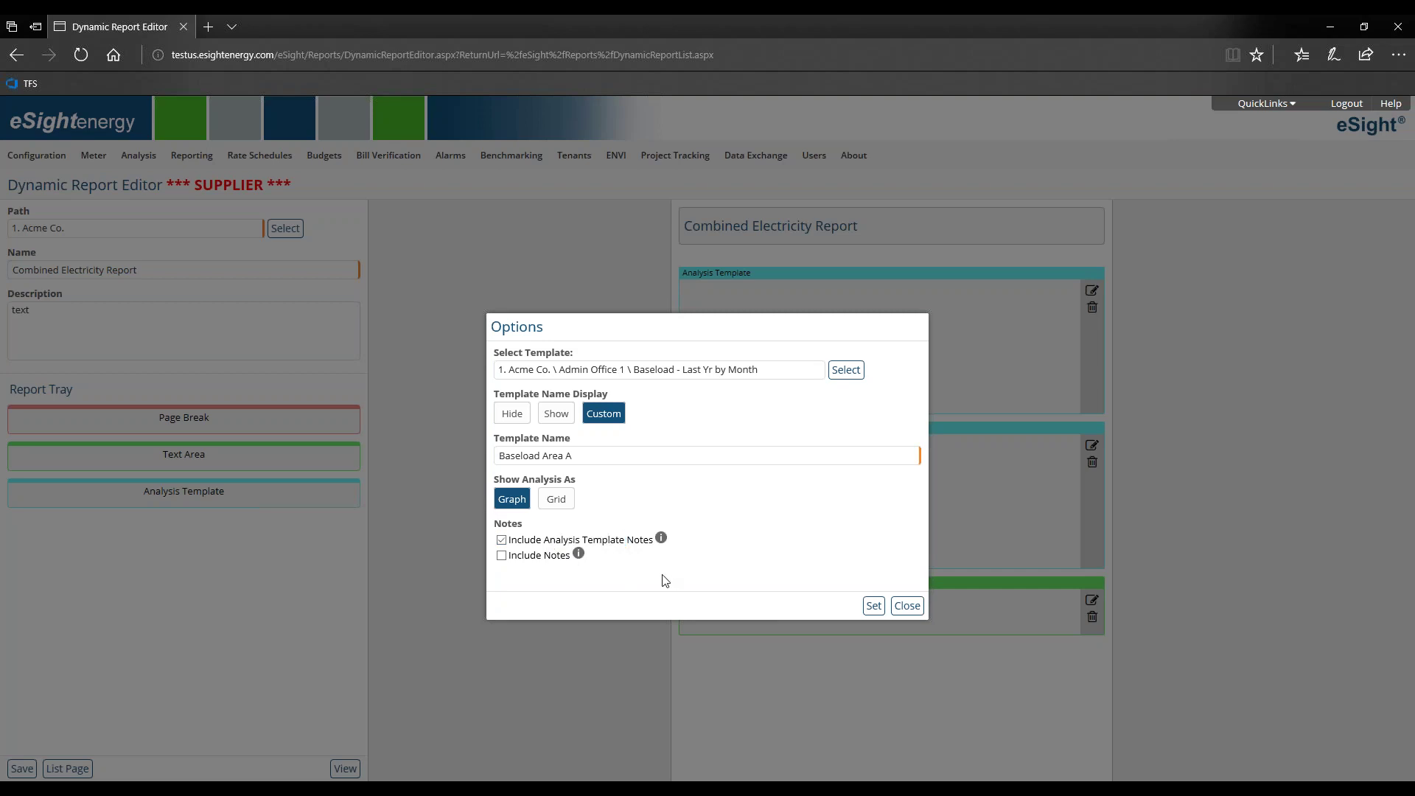
- Examine the Include Notes option and apply the options to the first analysis block
{"action": "left_click", "coordinate": [533, 562]}
{"action": "left_click_drag", "start_coordinate": [533, 562], "coordinate": [580, 560]}
{"action": "left_click", "coordinate": [538, 569]}
{"action": "left_click", "coordinate": [530, 559]}
{"action": "left_click", "coordinate": [875, 605]}
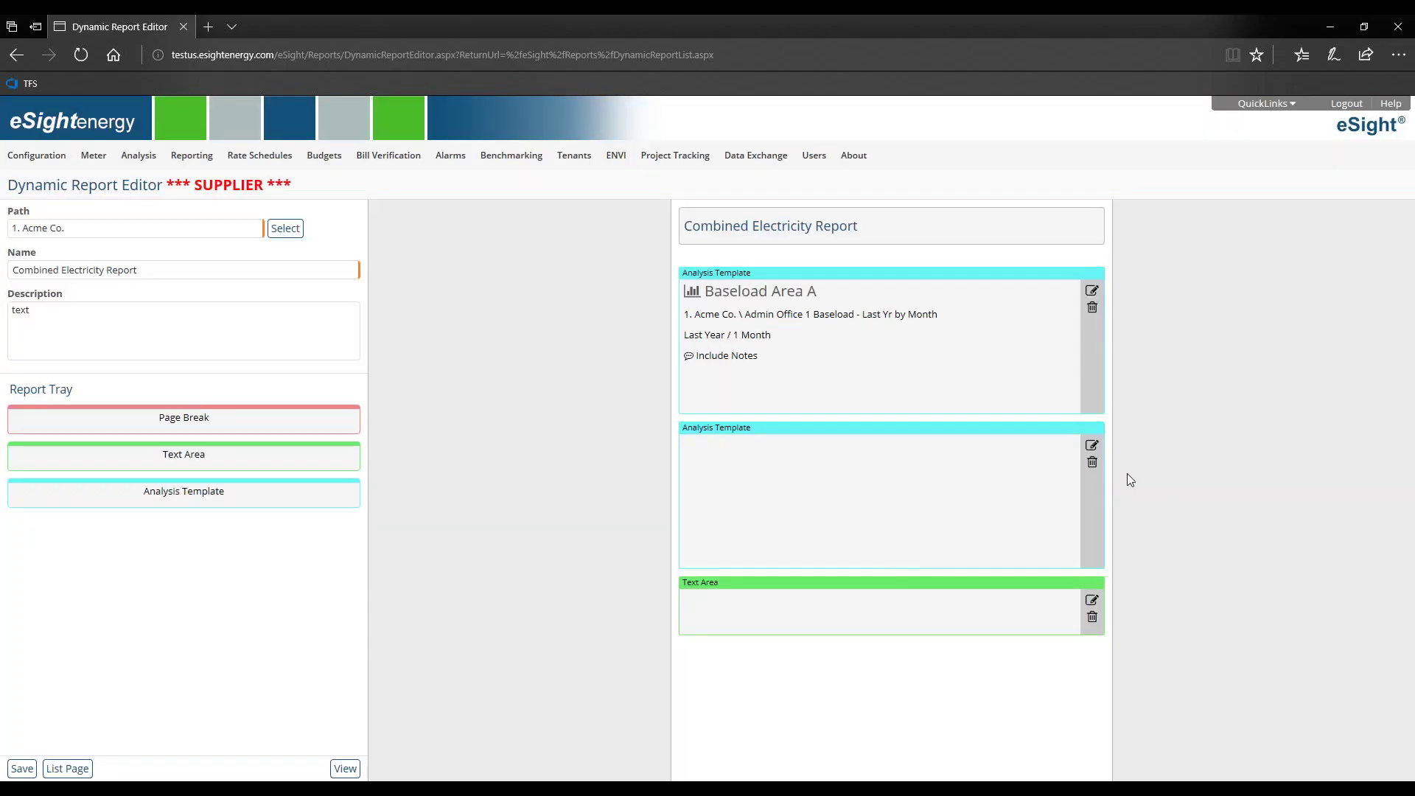
- Delete the empty second Analysis Template block from the report
{"action": "left_click", "coordinate": [1092, 464]}
{"action": "left_click", "coordinate": [654, 471]}
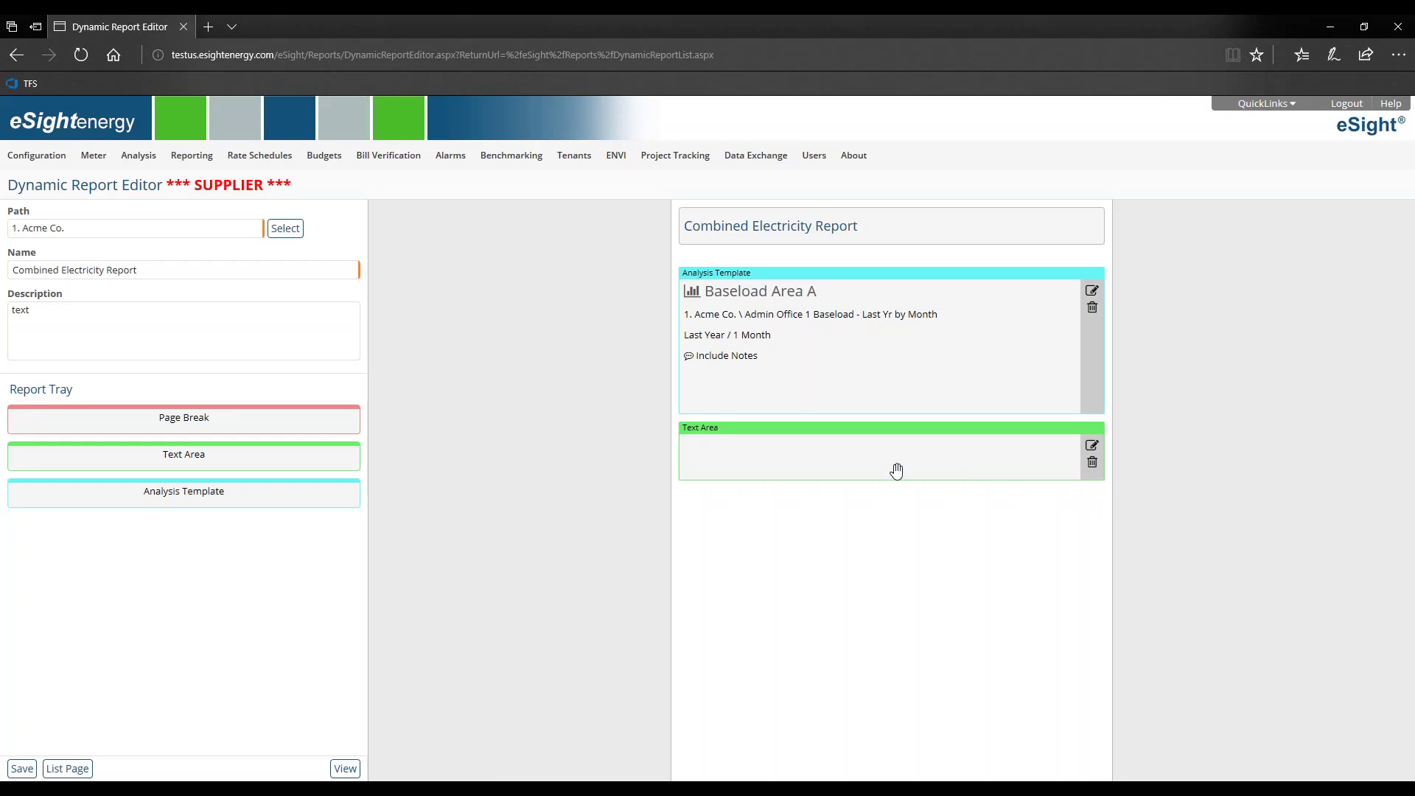
- Fill the empty text area under the analysis block with "The above report demonstrates...." and apply it
{"action": "left_click", "coordinate": [1092, 445]}
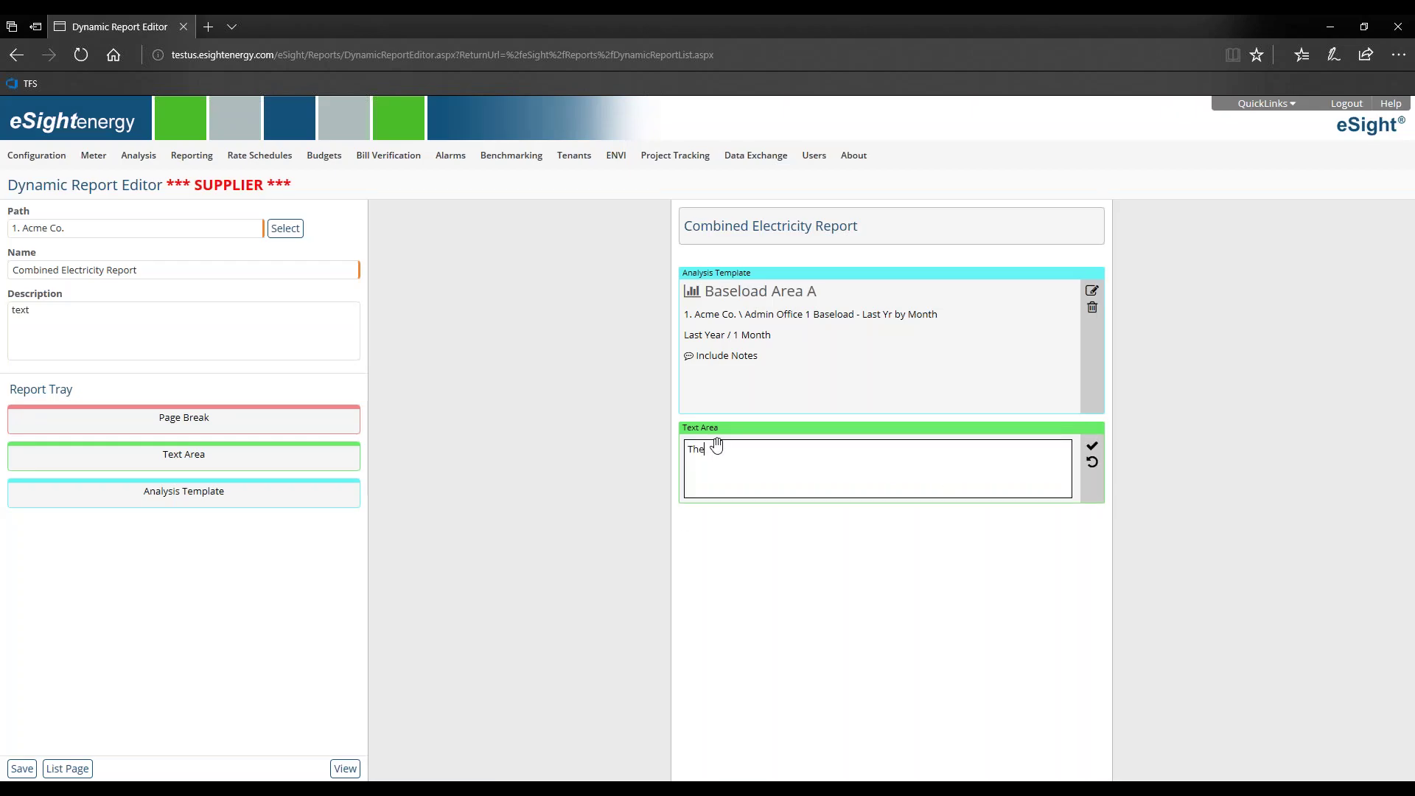
{"action": "type", "text": "The above report demonstrates...."}
{"action": "left_click", "coordinate": [1093, 448]}
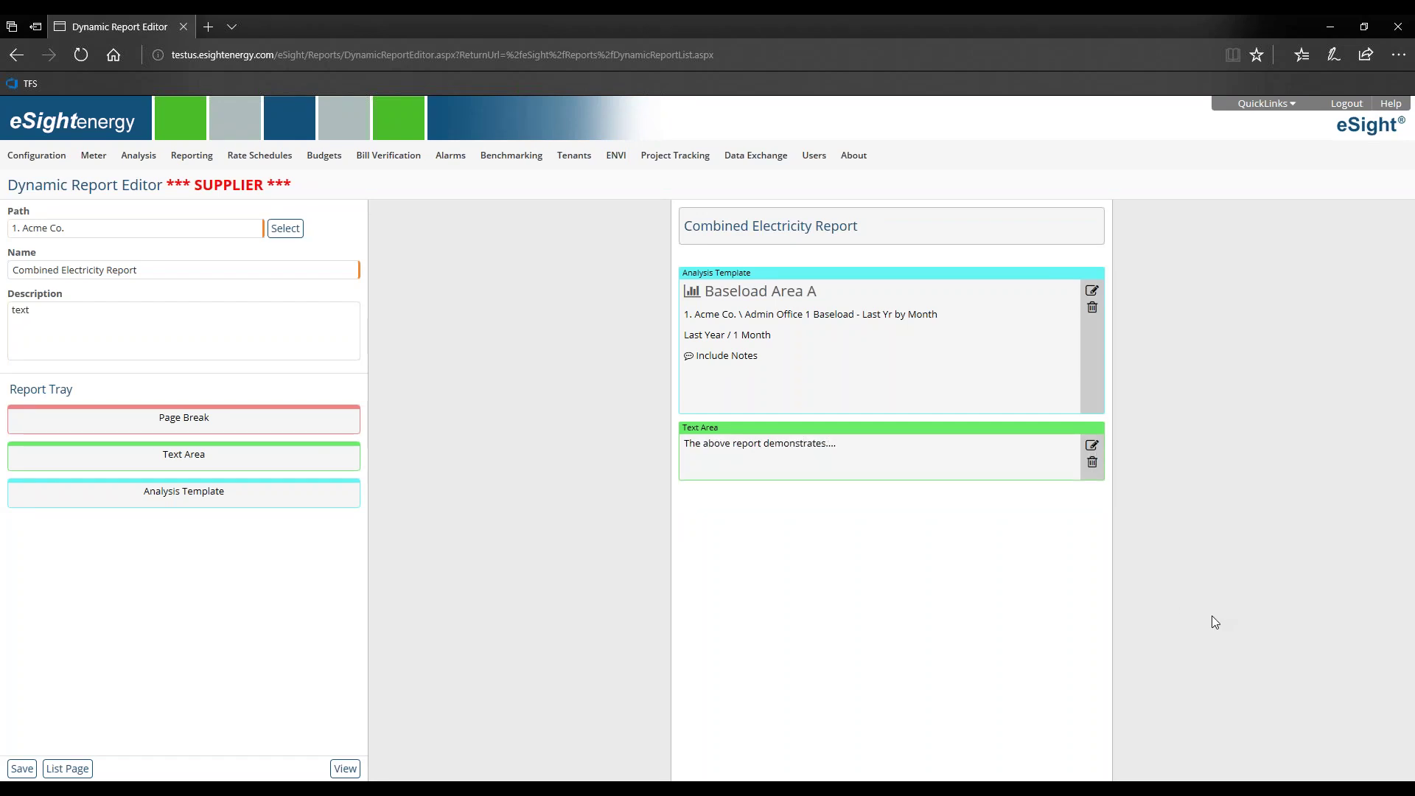
- Add a page break at the end of the report, followed by a second text area containing "text"
{"action": "left_click_drag", "start_coordinate": [220, 424], "coordinate": [1091, 542]}
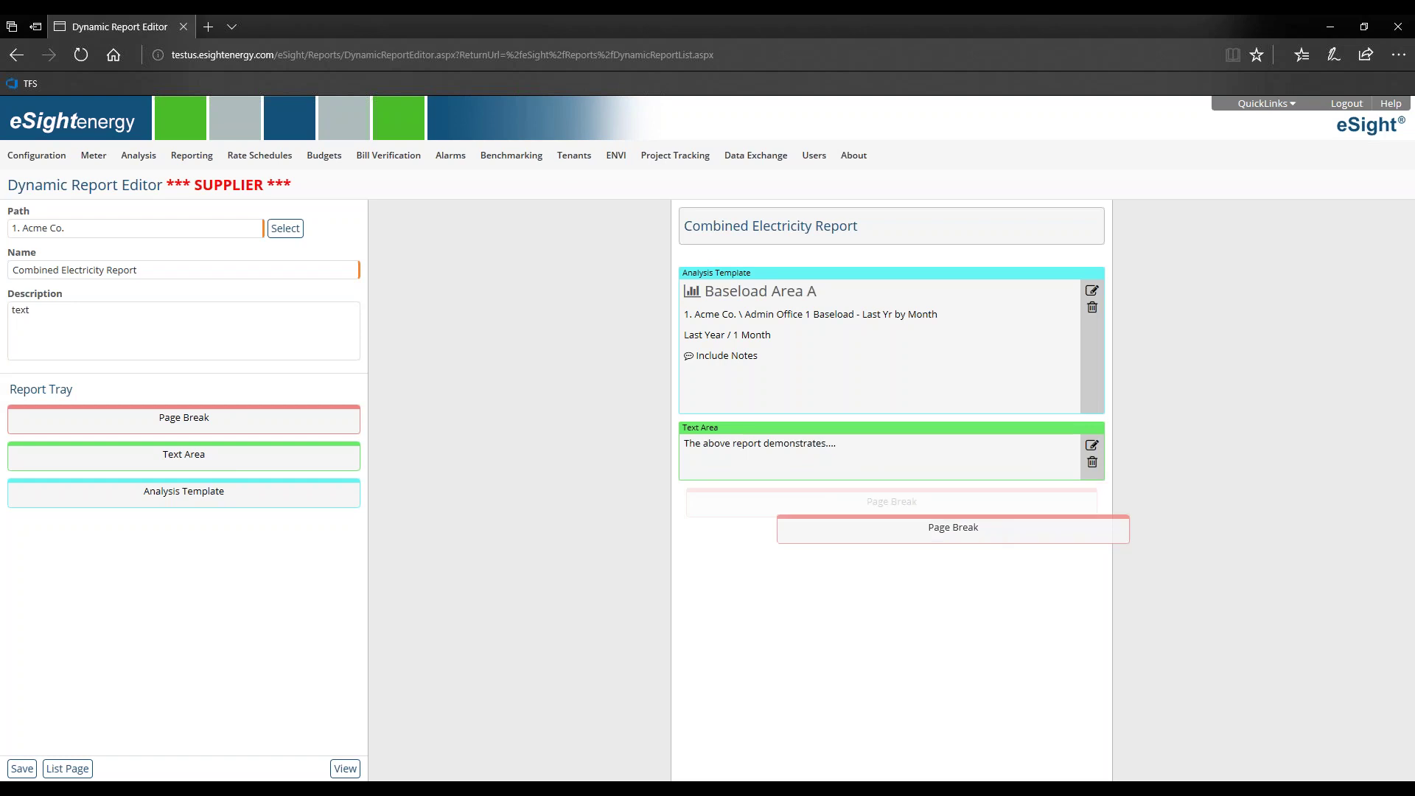
{"action": "left_click_drag", "start_coordinate": [221, 456], "coordinate": [1084, 560]}
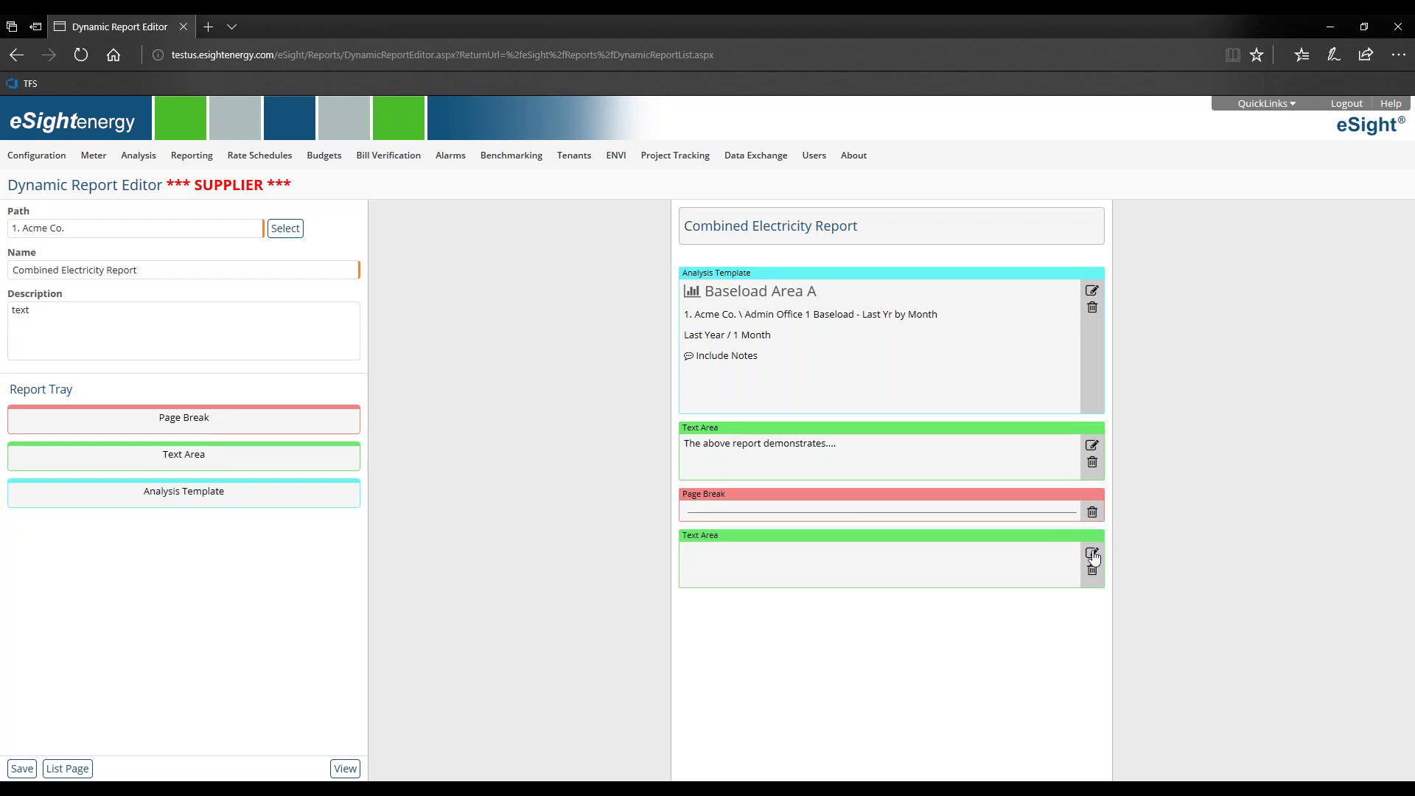
{"action": "type", "text": "text"}
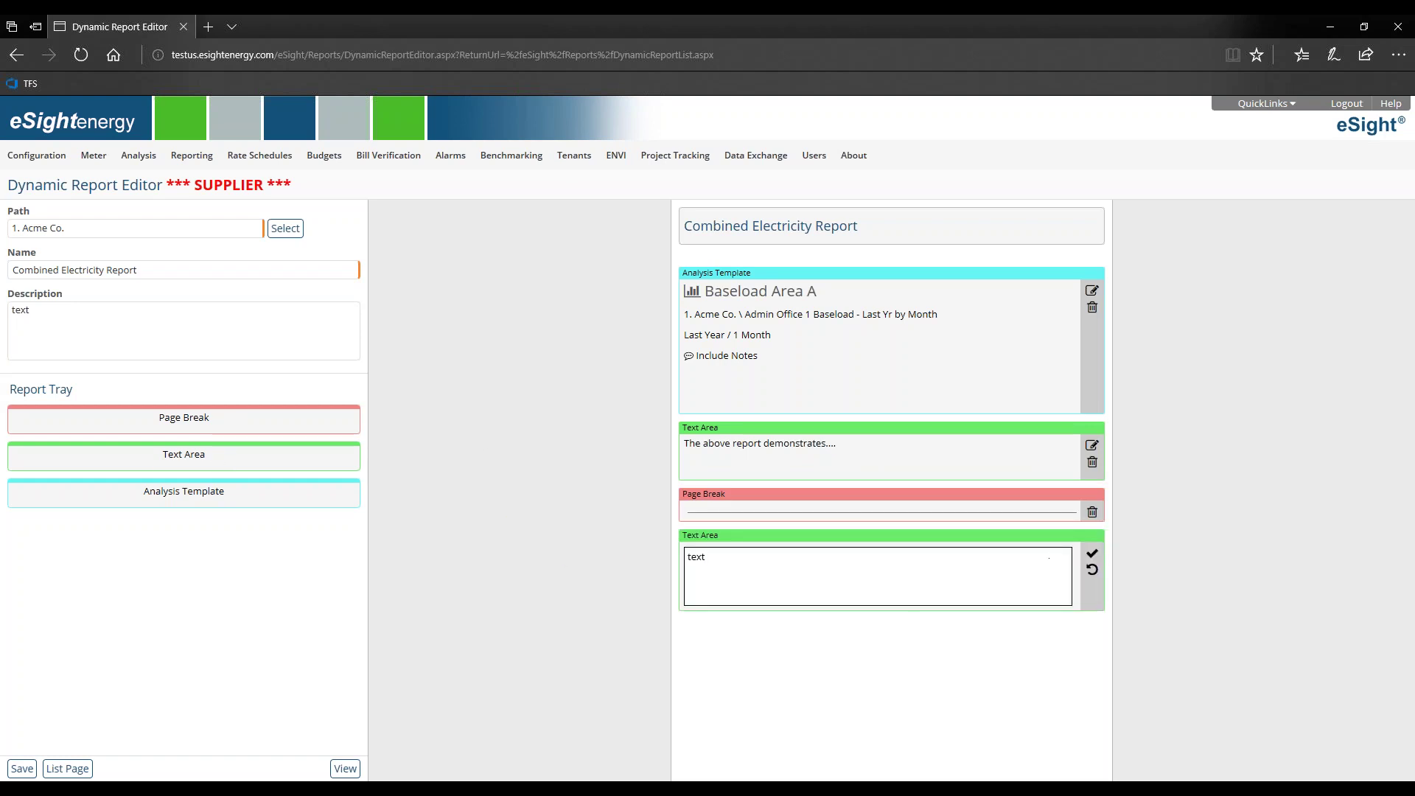
{"action": "left_click", "coordinate": [1092, 553]}
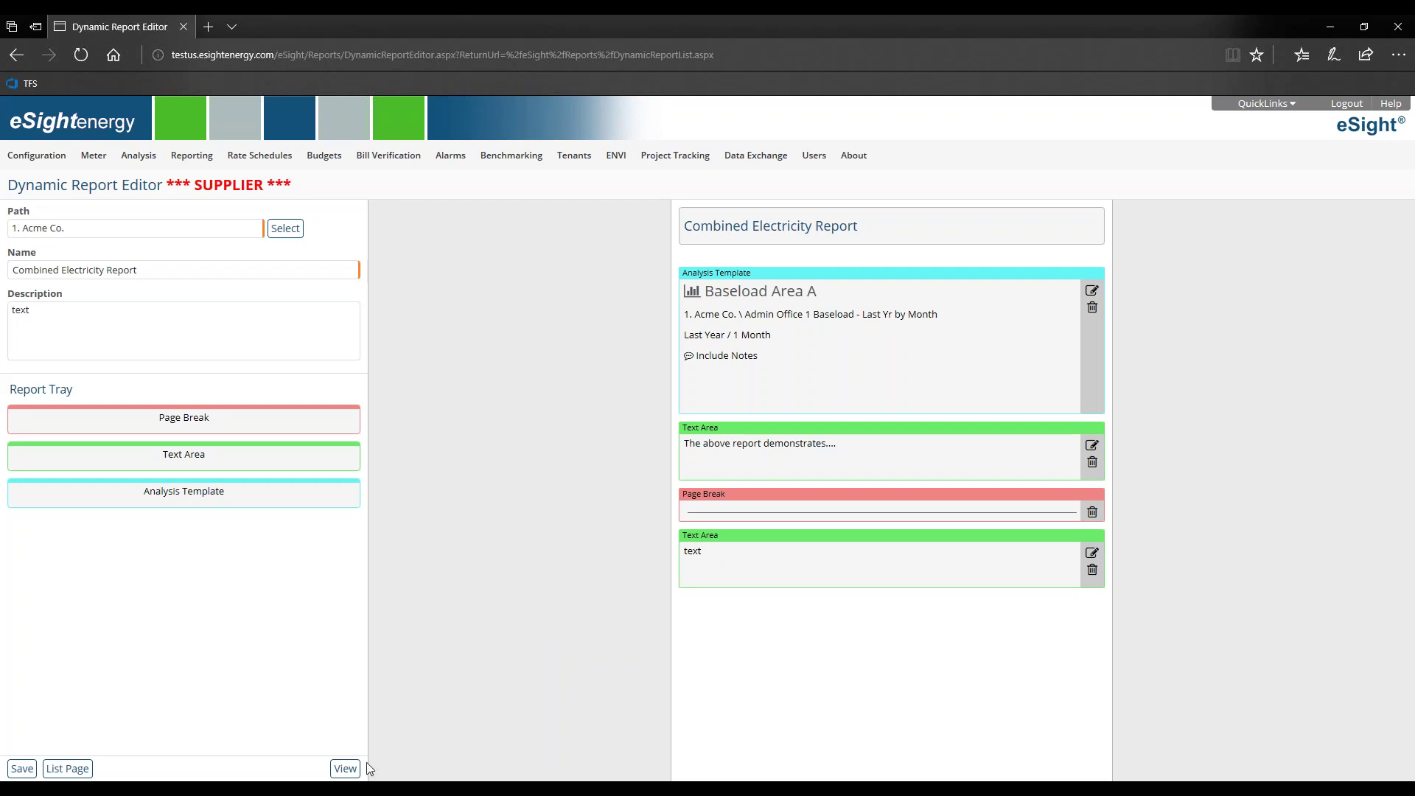
- View the Combined Electricity Report and examine the Baseload Area A chart and the notes beneath it
{"action": "left_click", "coordinate": [346, 770]}
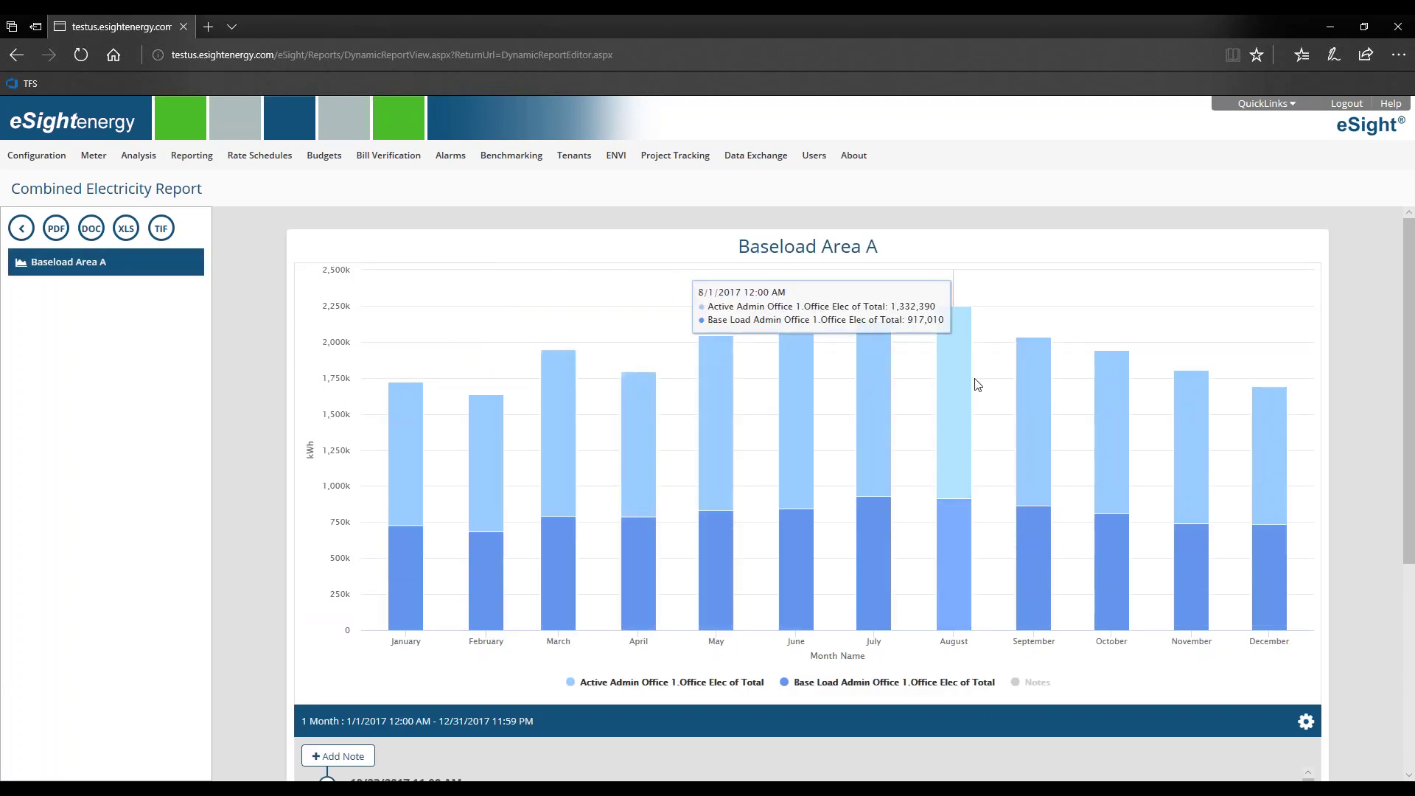
{"action": "scroll", "coordinate": [971, 384], "scroll_direction": "down", "scroll_amount": 2}
{"action": "scroll", "coordinate": [970, 383], "scroll_direction": "up", "scroll_amount": 2}
{"action": "scroll", "coordinate": [988, 405], "scroll_direction": "down", "scroll_amount": 1}
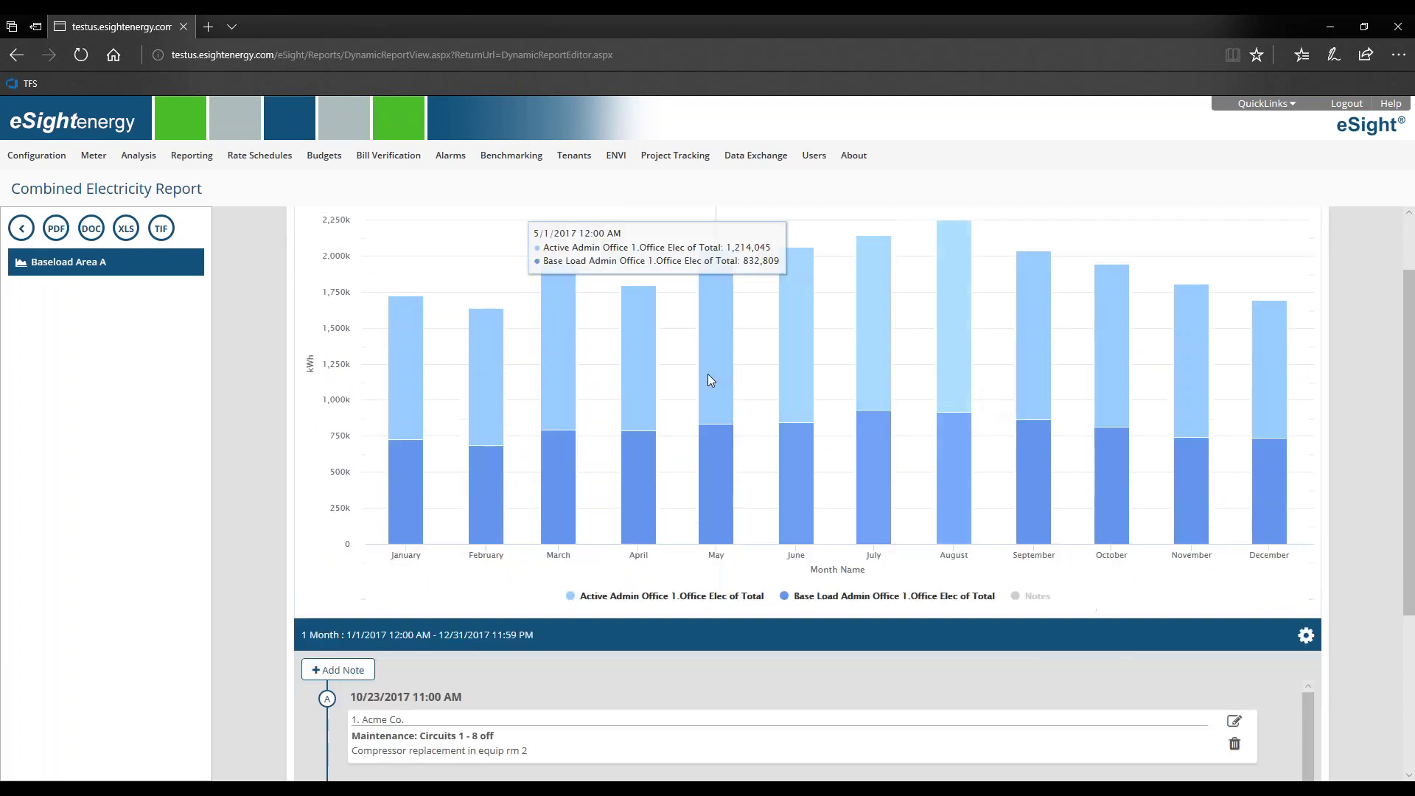
{"action": "scroll", "coordinate": [802, 433], "scroll_direction": "up", "scroll_amount": 1}
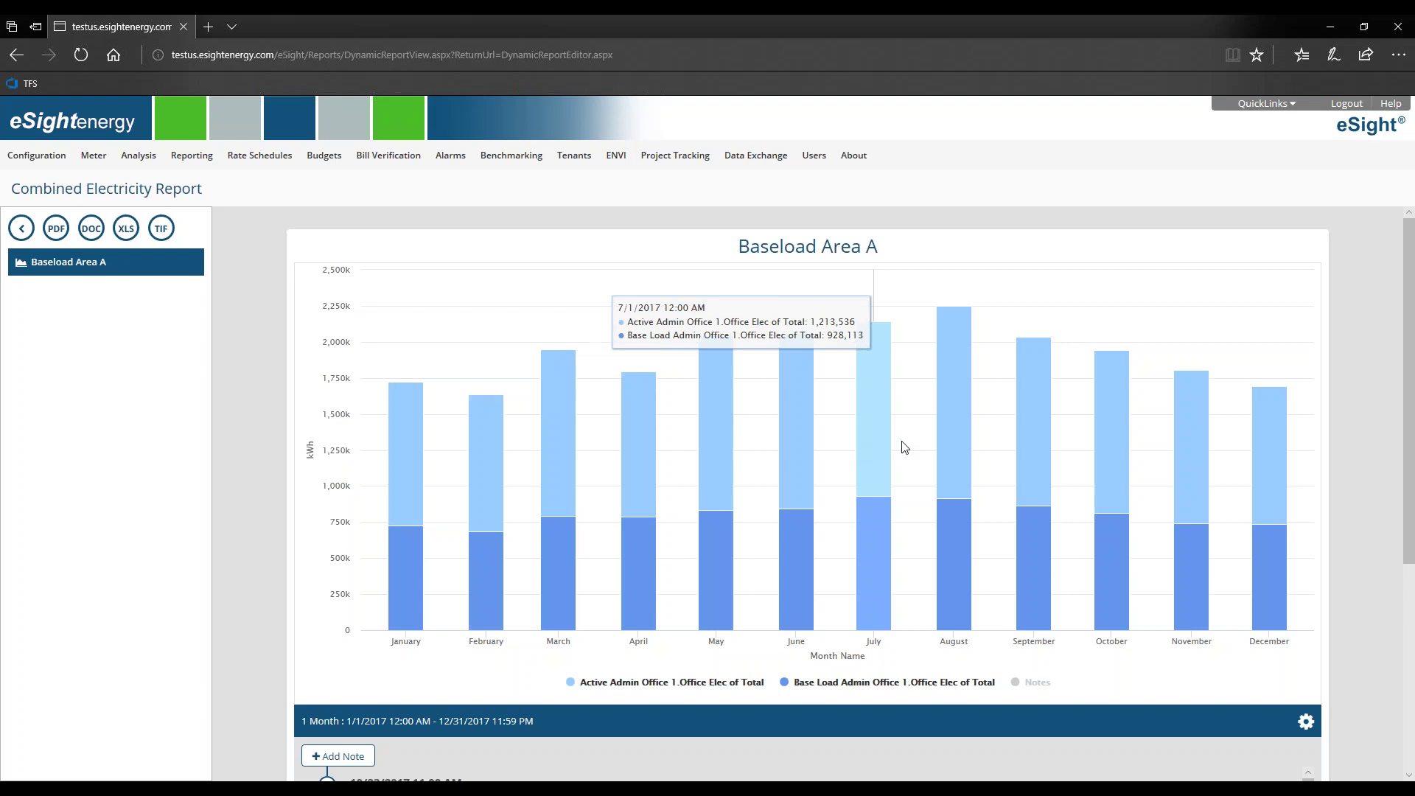
{"action": "scroll", "coordinate": [903, 446], "scroll_direction": "down", "scroll_amount": 2}
{"action": "scroll", "coordinate": [1017, 574], "scroll_direction": "up", "scroll_amount": 2}
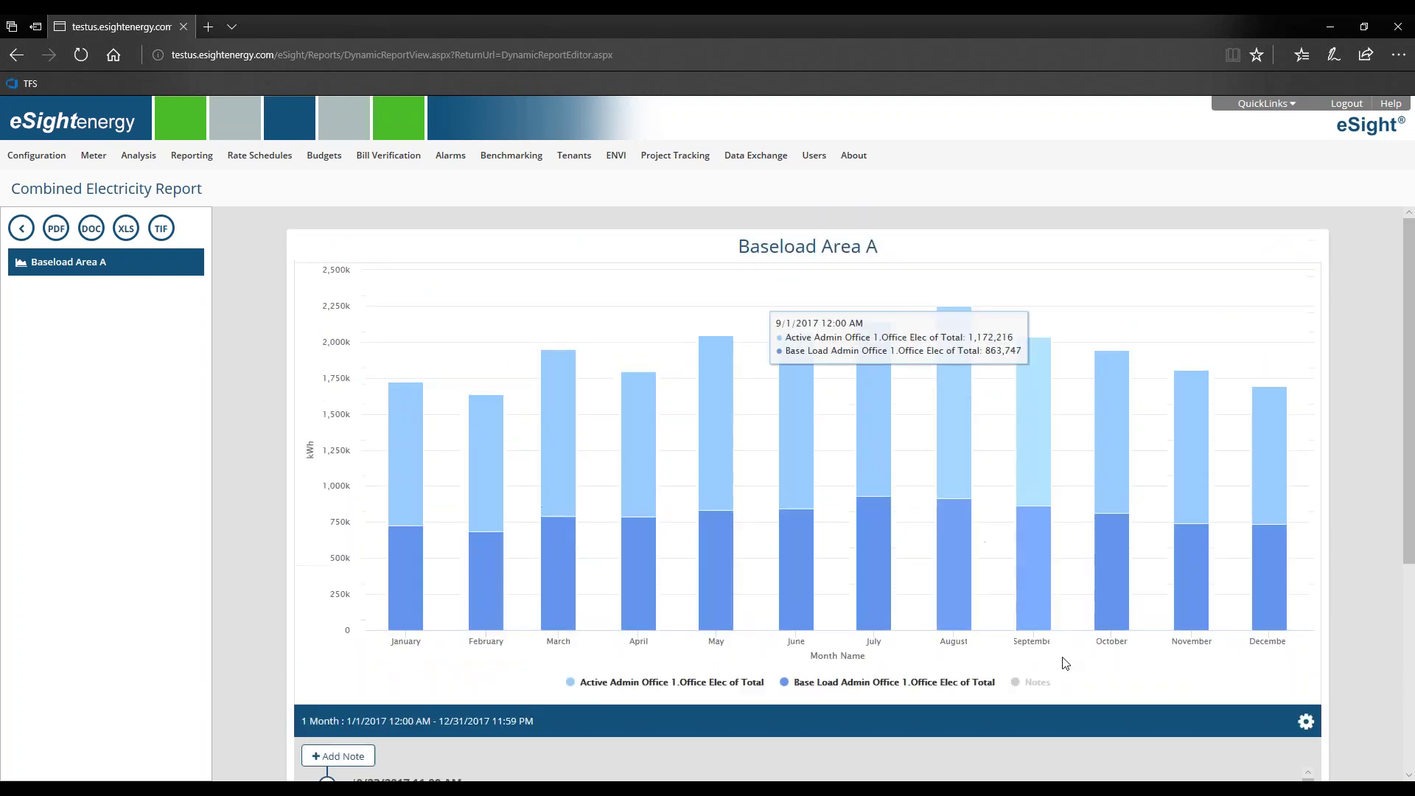
- Show the Notes markers on the Baseload Area A chart and inspect the marker between October and November
{"action": "left_click", "coordinate": [1039, 684]}
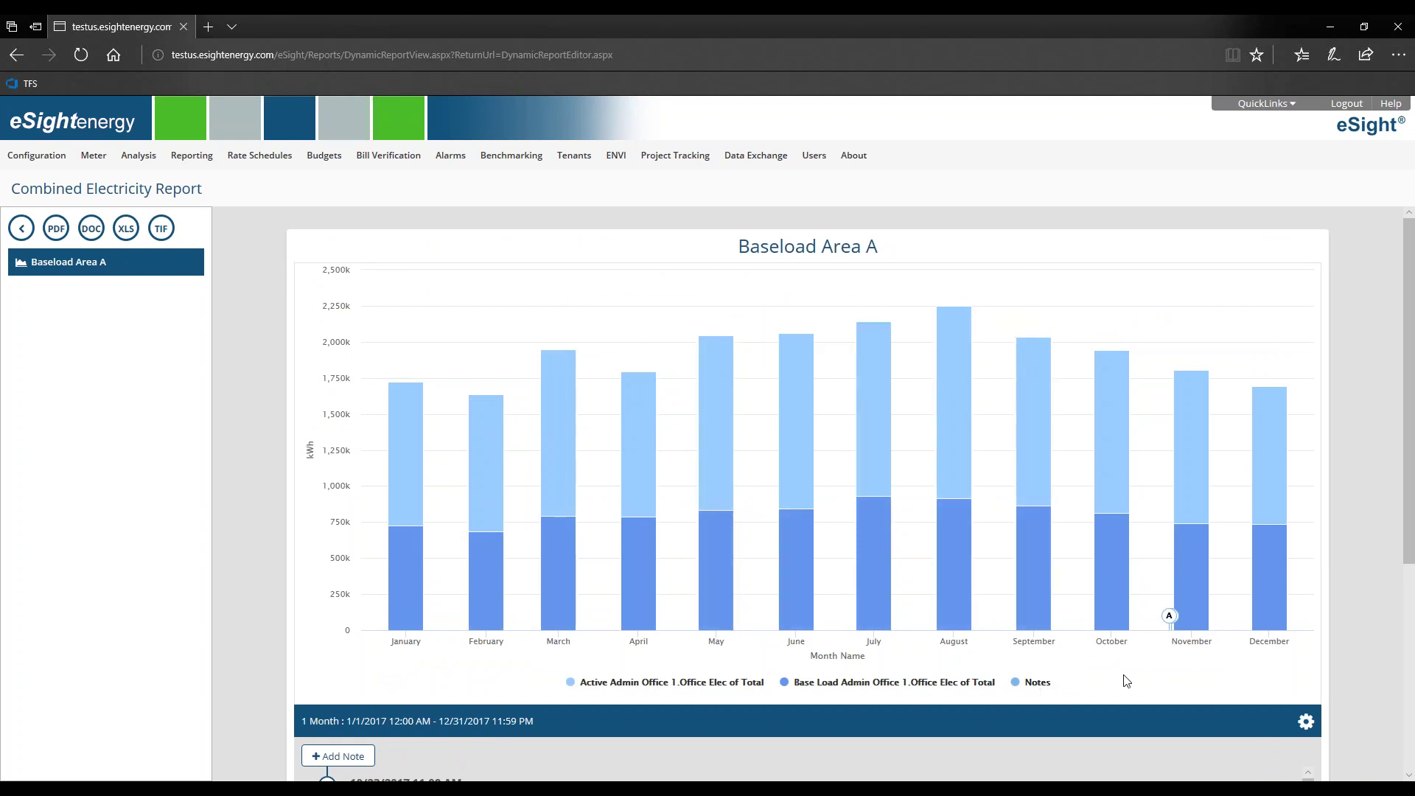
{"action": "mouse_move", "coordinate": [1169, 616]}
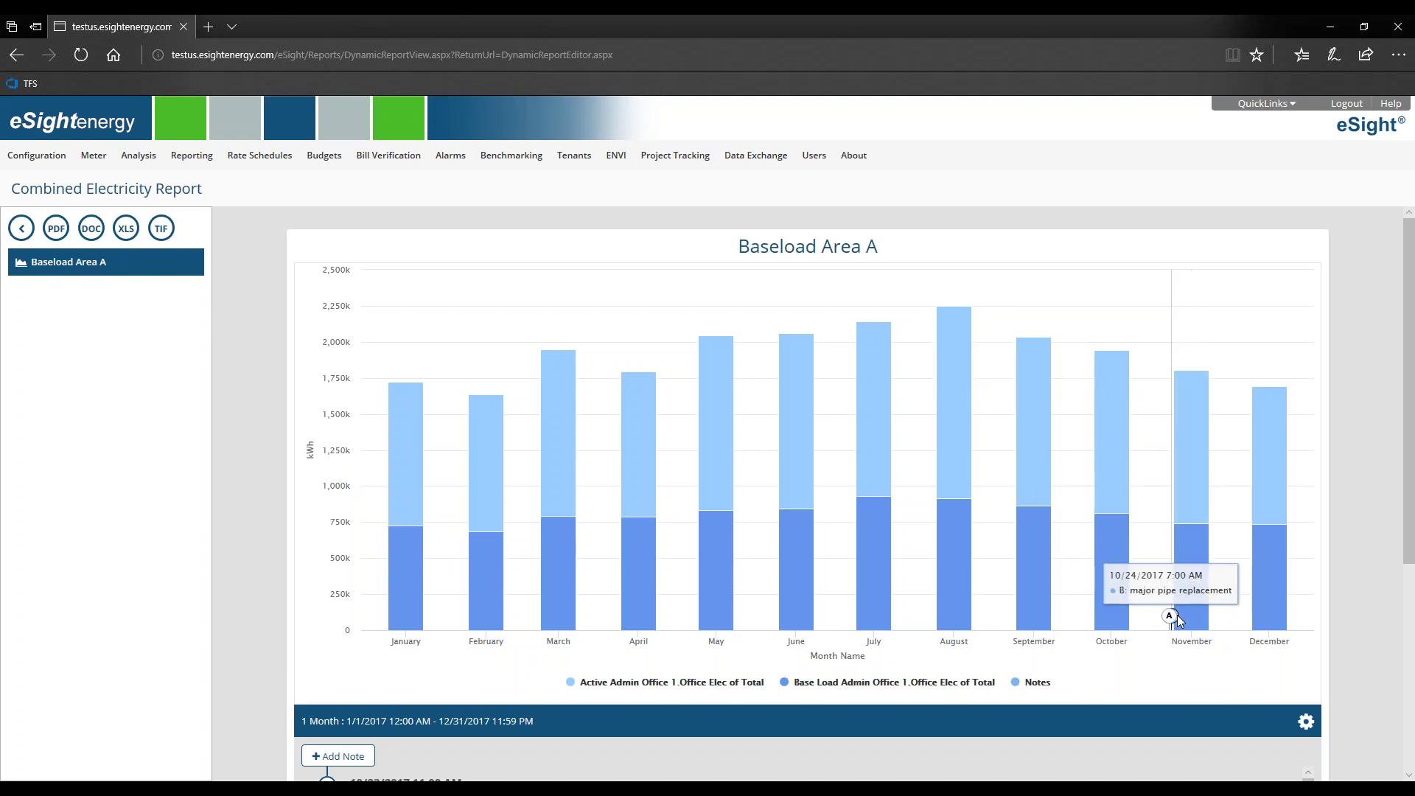
- Open the 10/23/2017 maintenance note to examine its editable fields, and close it without changes
{"action": "scroll", "coordinate": [850, 572], "scroll_direction": "down", "scroll_amount": 4}
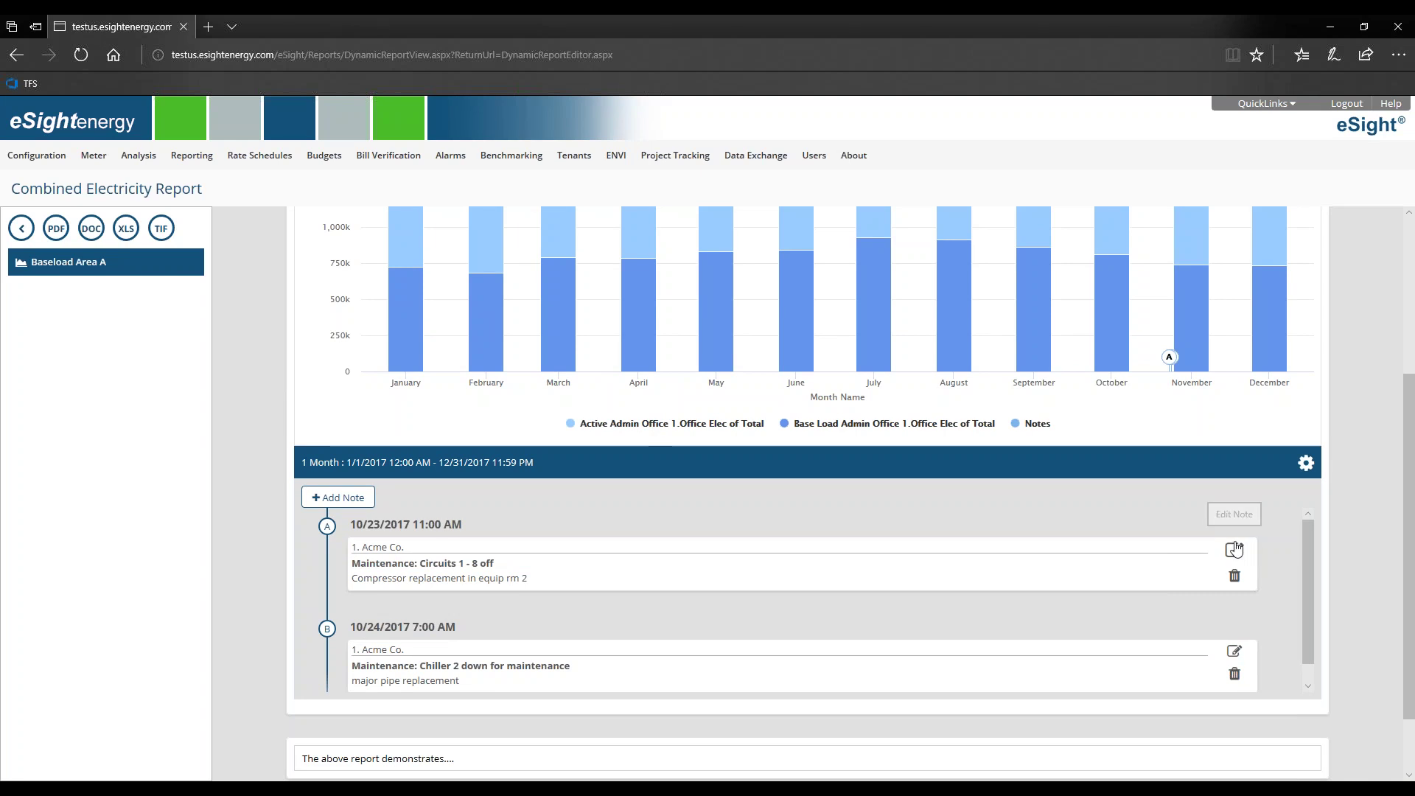
{"action": "left_click", "coordinate": [1235, 548]}
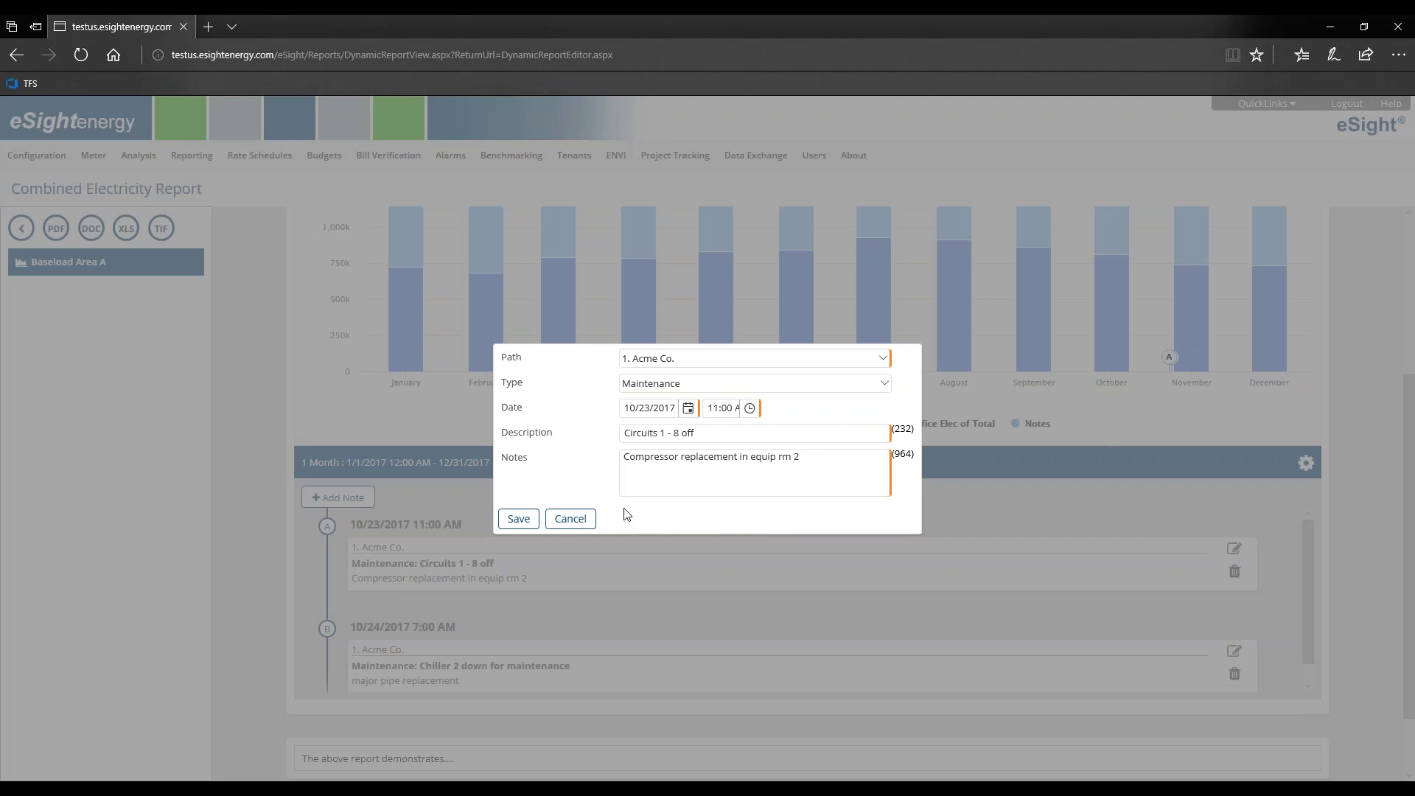
{"action": "left_click", "coordinate": [580, 519]}
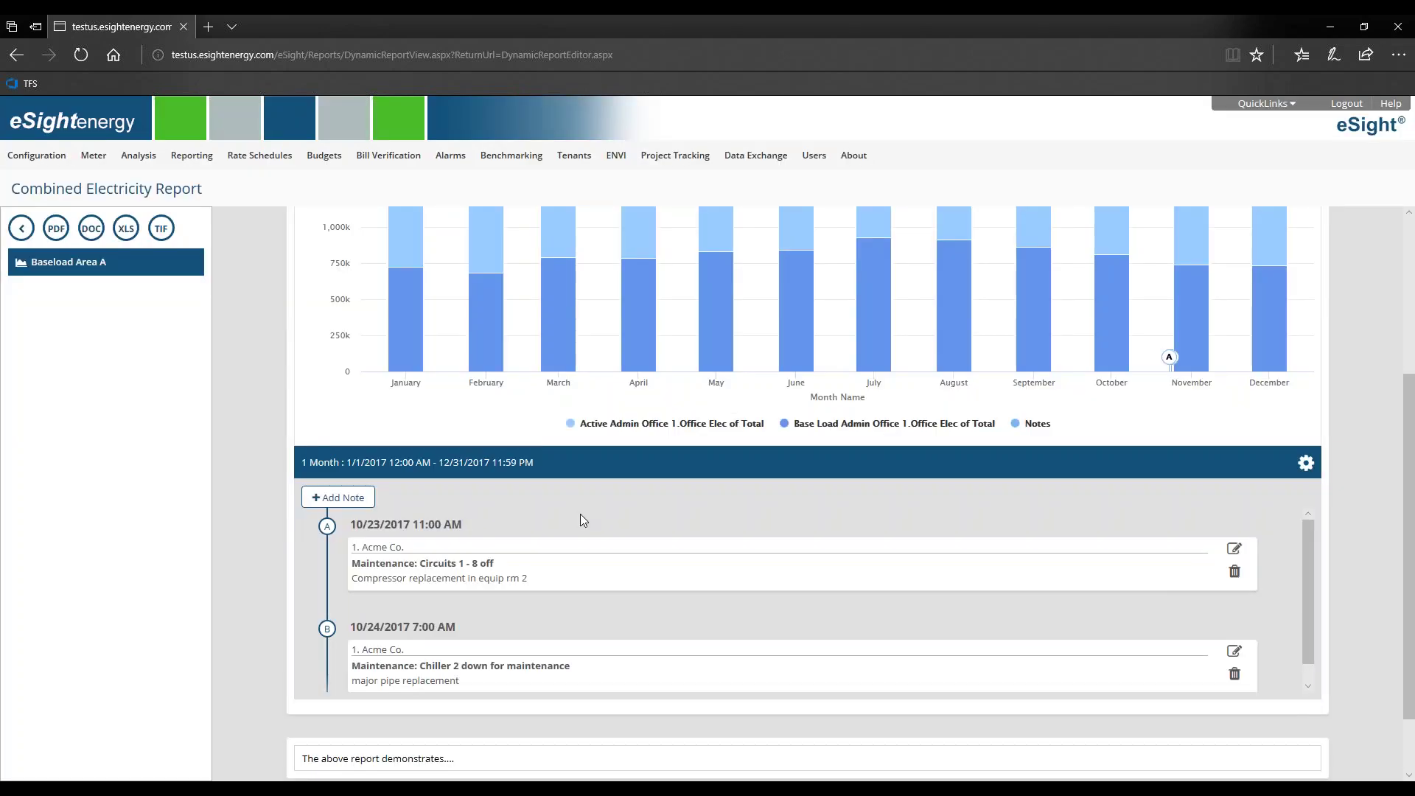
- Start a new note for the chart with the path Admin Office 1 and the type Maintenance
{"action": "scroll", "coordinate": [578, 514], "scroll_direction": "up", "scroll_amount": 1}
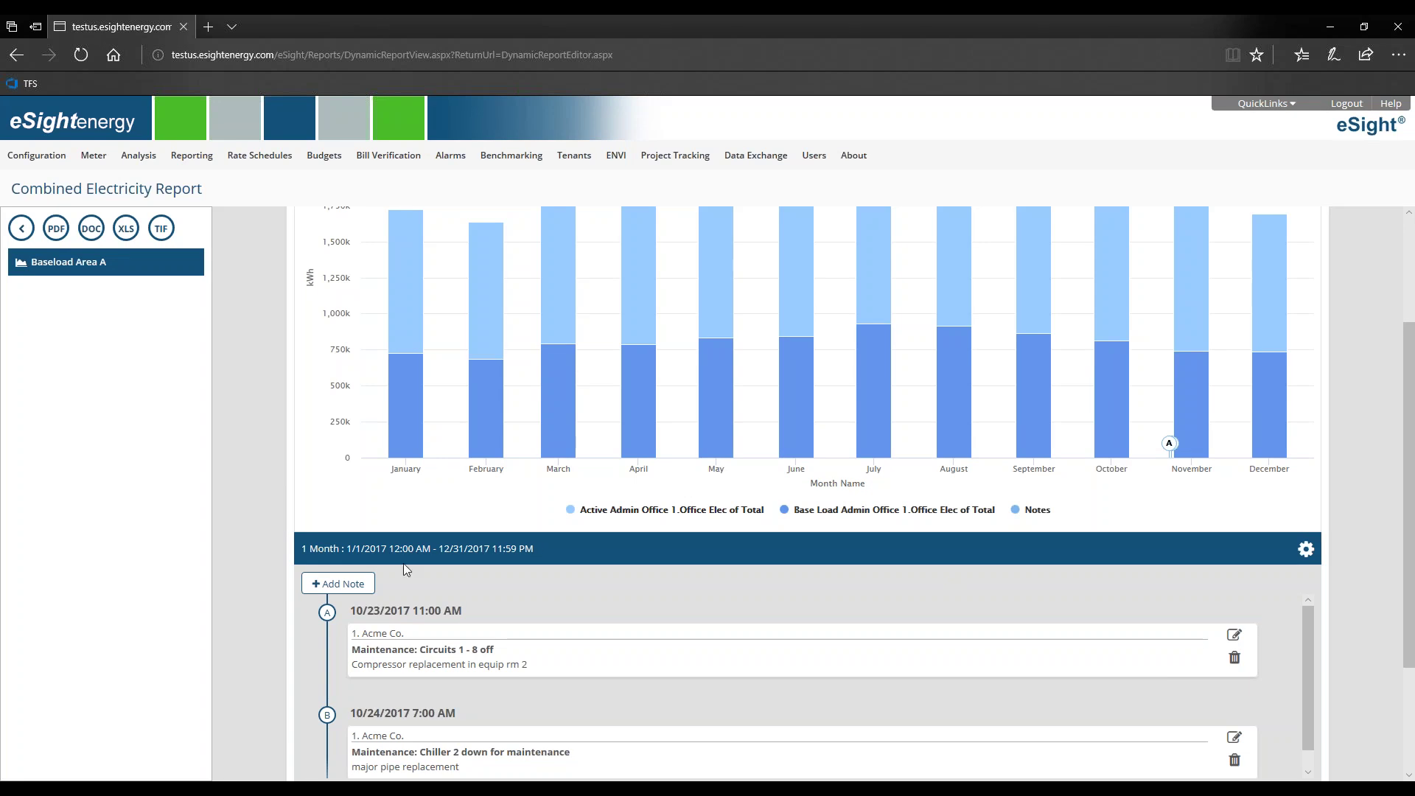
{"action": "left_click", "coordinate": [361, 584]}
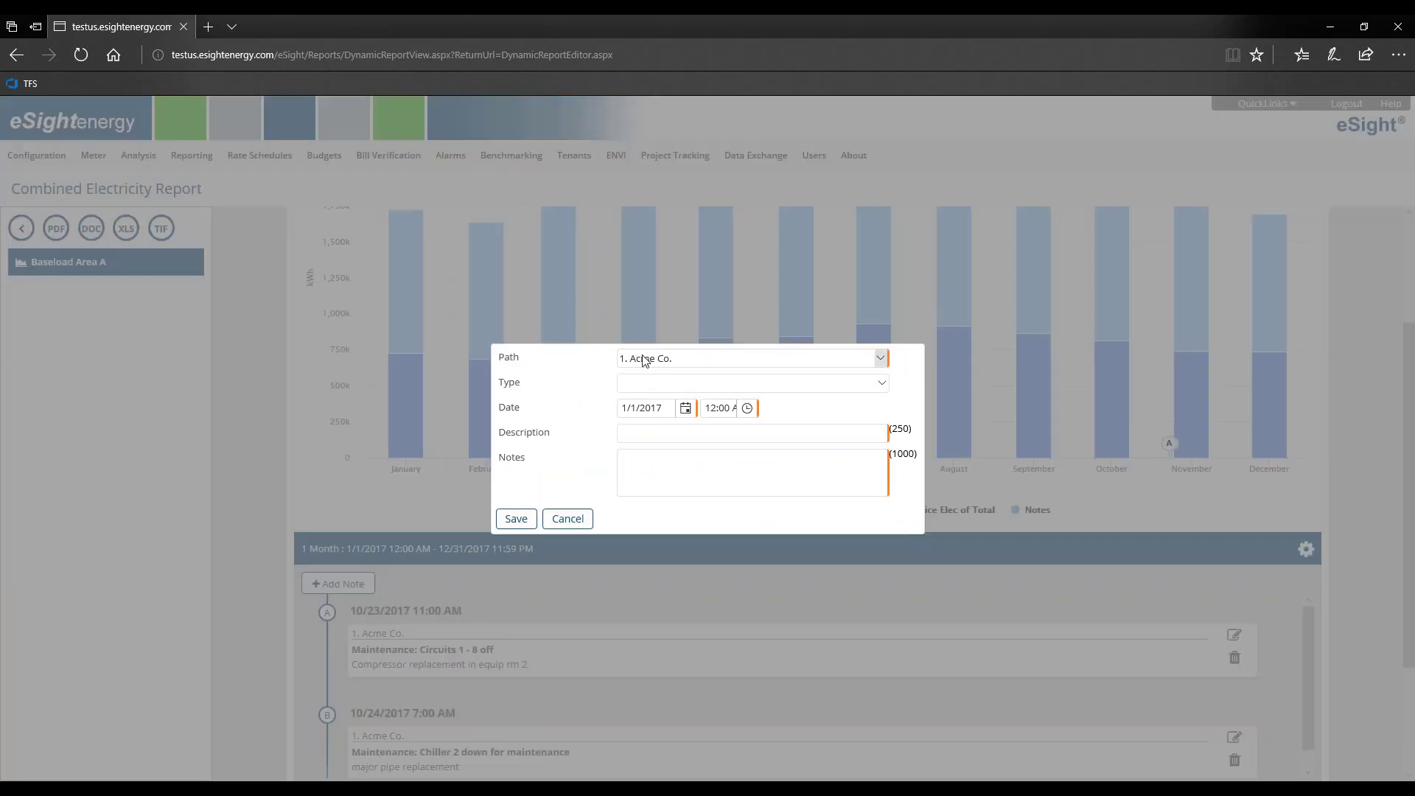
{"action": "left_click", "coordinate": [881, 360]}
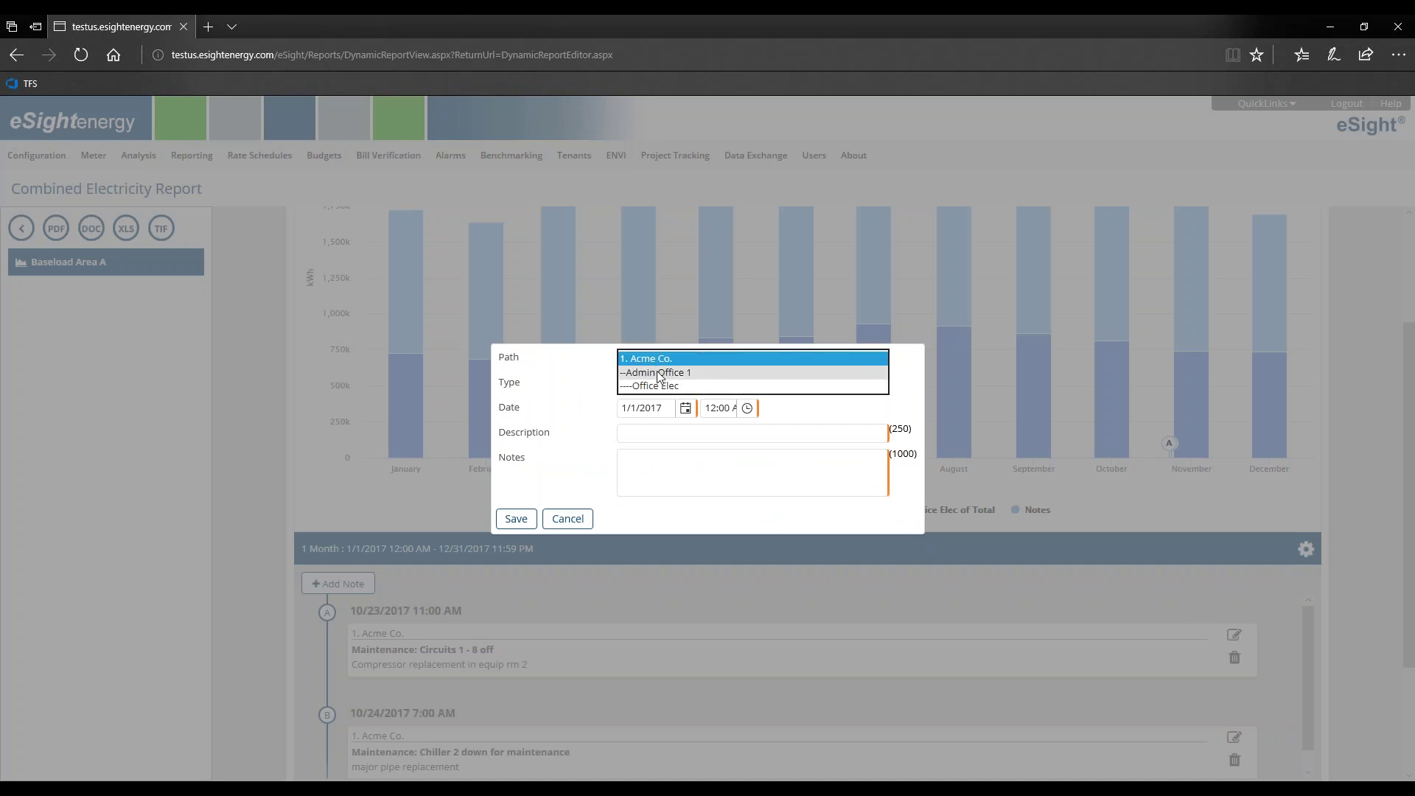
{"action": "left_click", "coordinate": [661, 372]}
{"action": "left_click", "coordinate": [685, 383]}
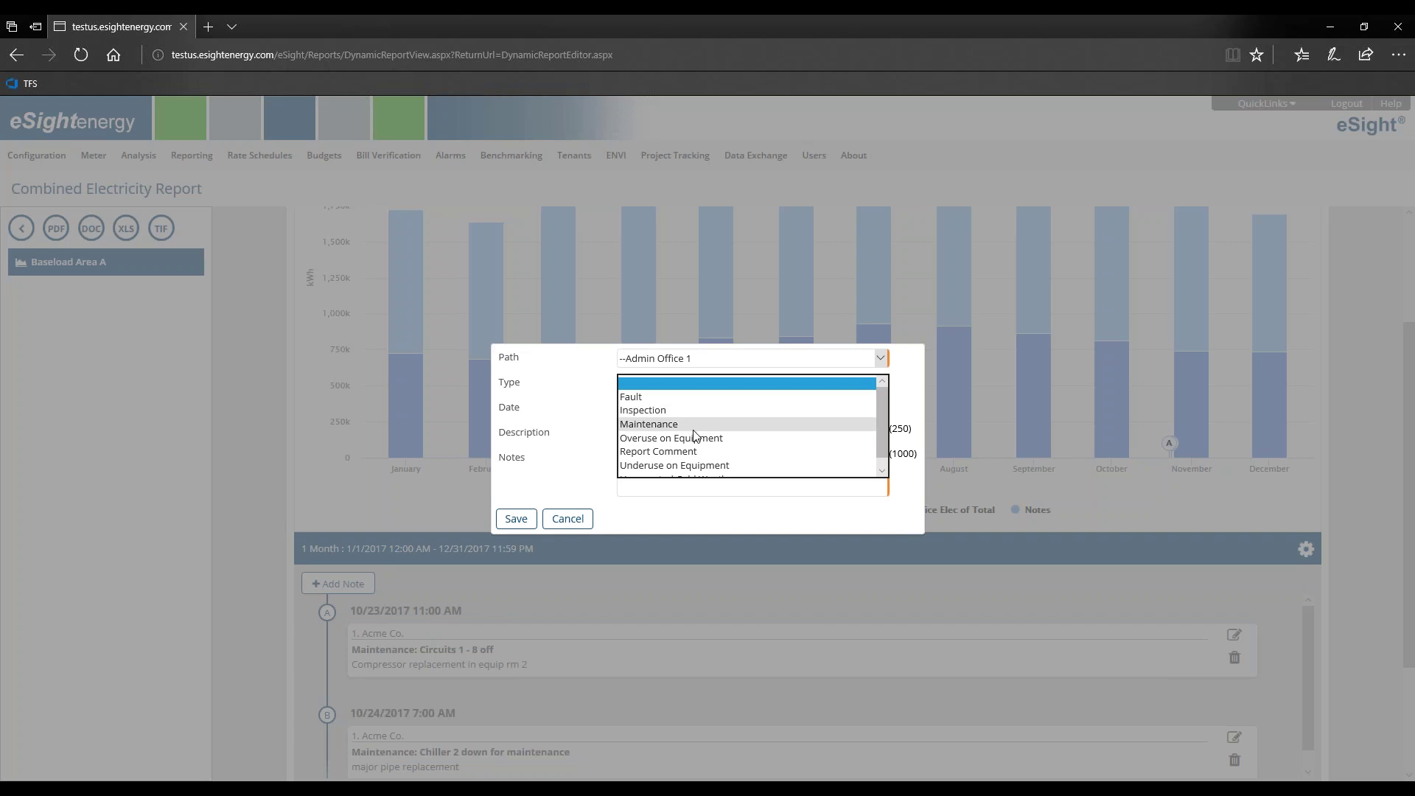
{"action": "left_click", "coordinate": [704, 440]}
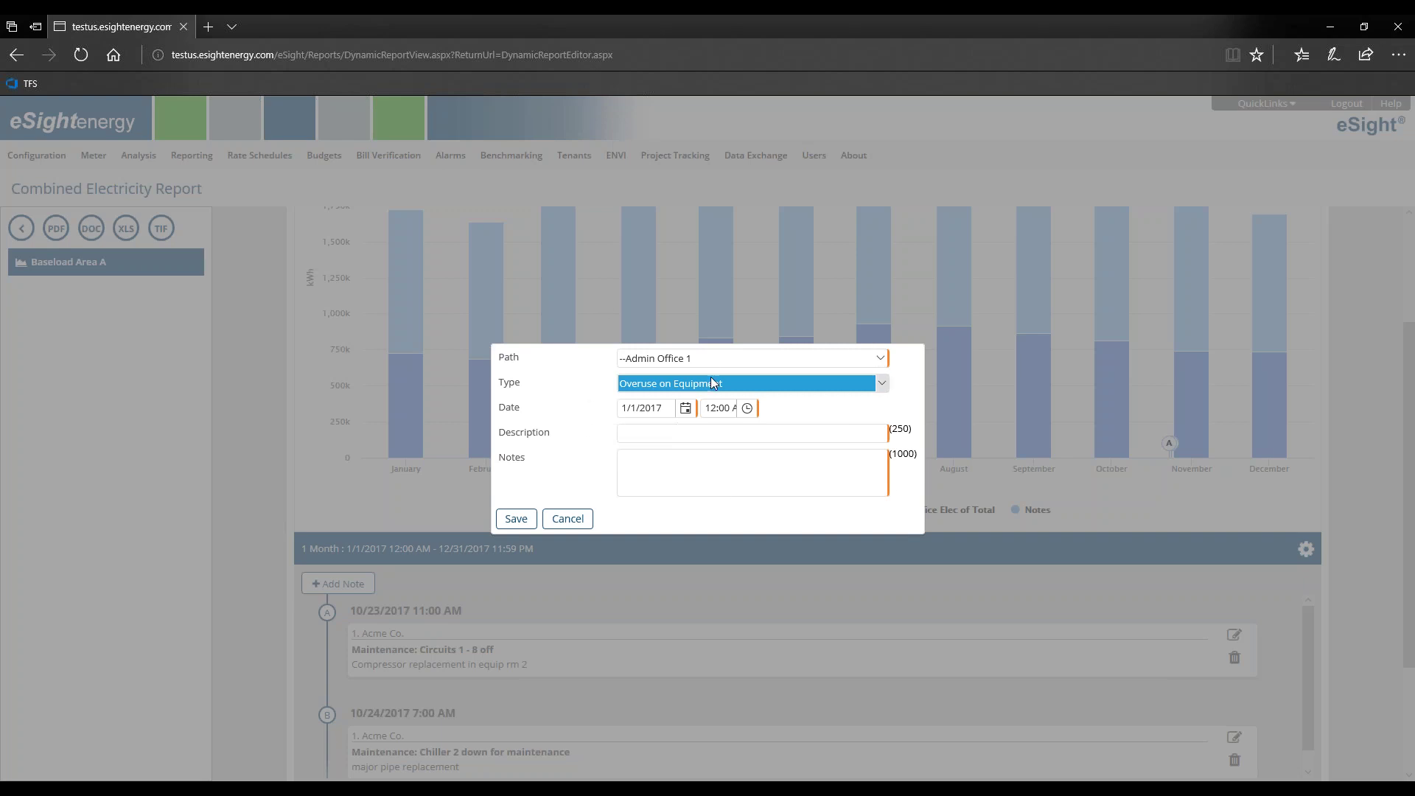
{"action": "left_click", "coordinate": [678, 385]}
{"action": "left_click", "coordinate": [670, 374]}
{"action": "left_click", "coordinate": [674, 382]}
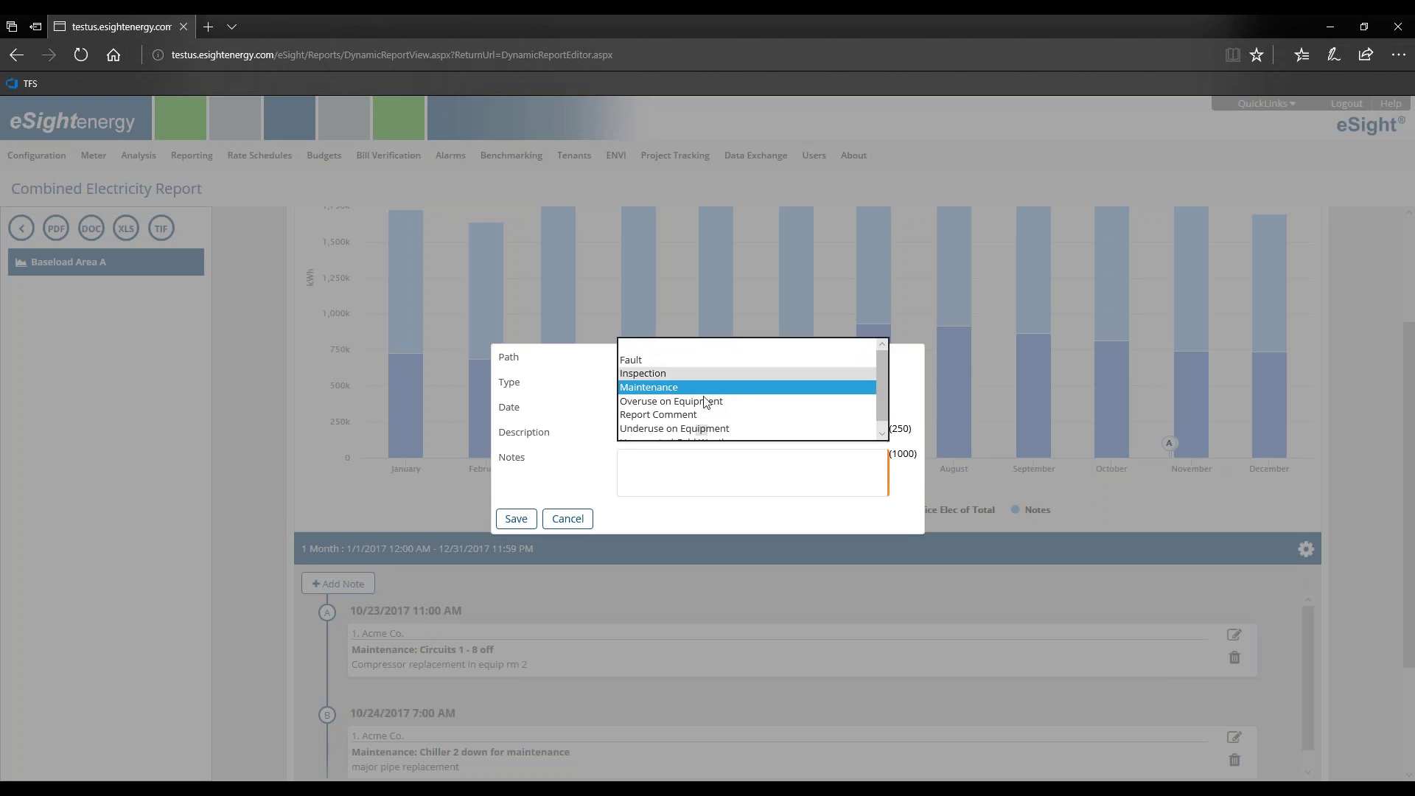
{"action": "left_click", "coordinate": [905, 401]}
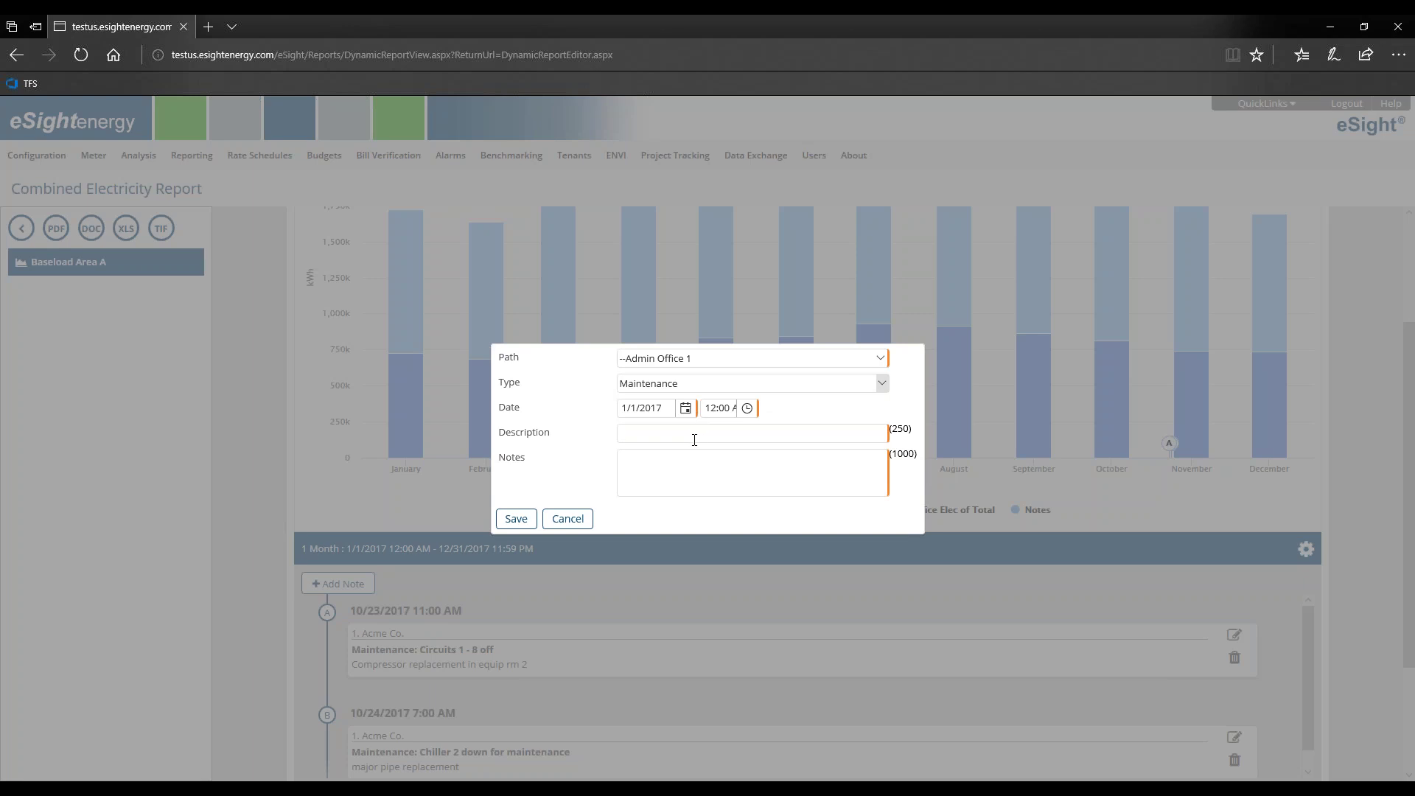
- Enter "note desc" as the note's description and "here's some text" as its notes, and save the note
{"action": "left_click", "coordinate": [833, 478]}
{"action": "type", "text": "here's some text"}
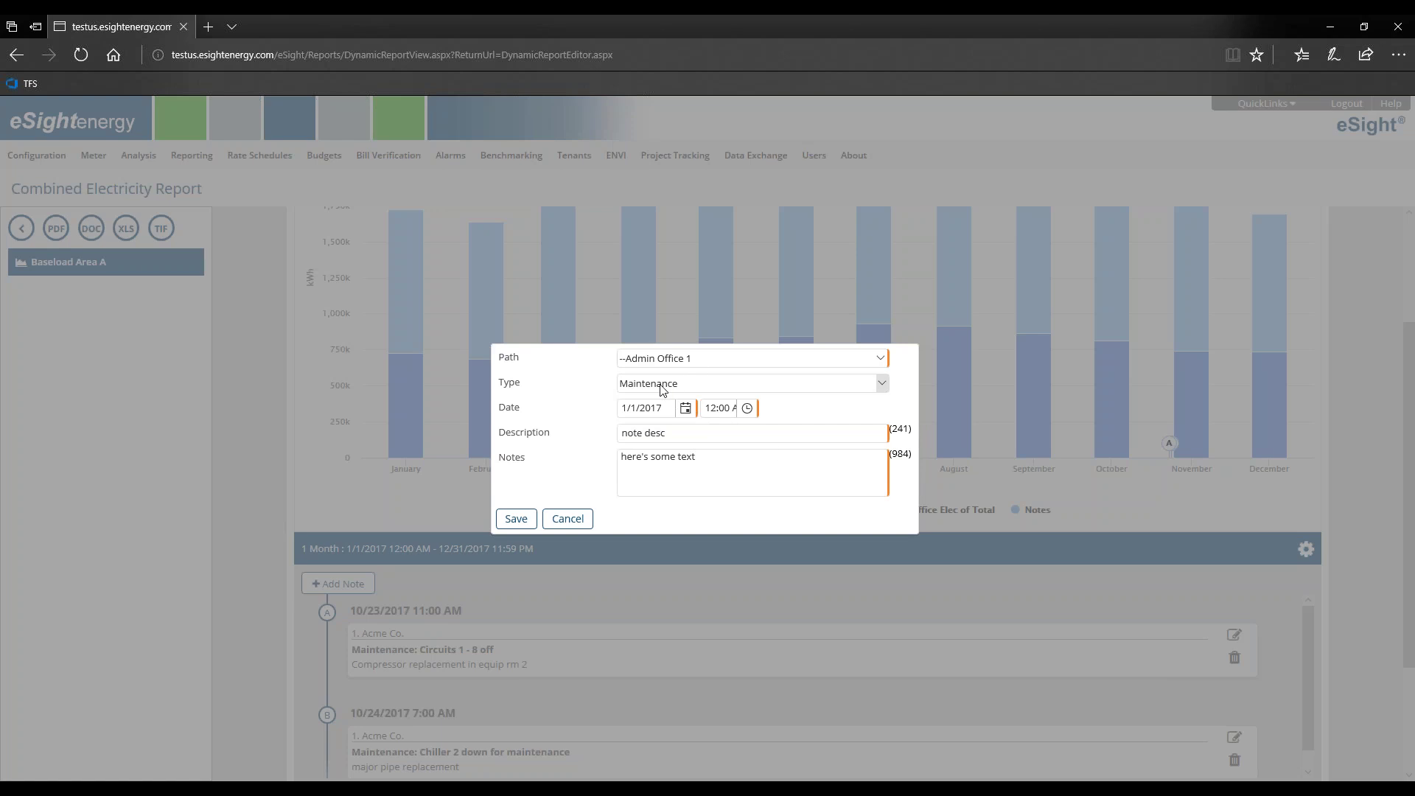
{"action": "left_click", "coordinate": [516, 518]}
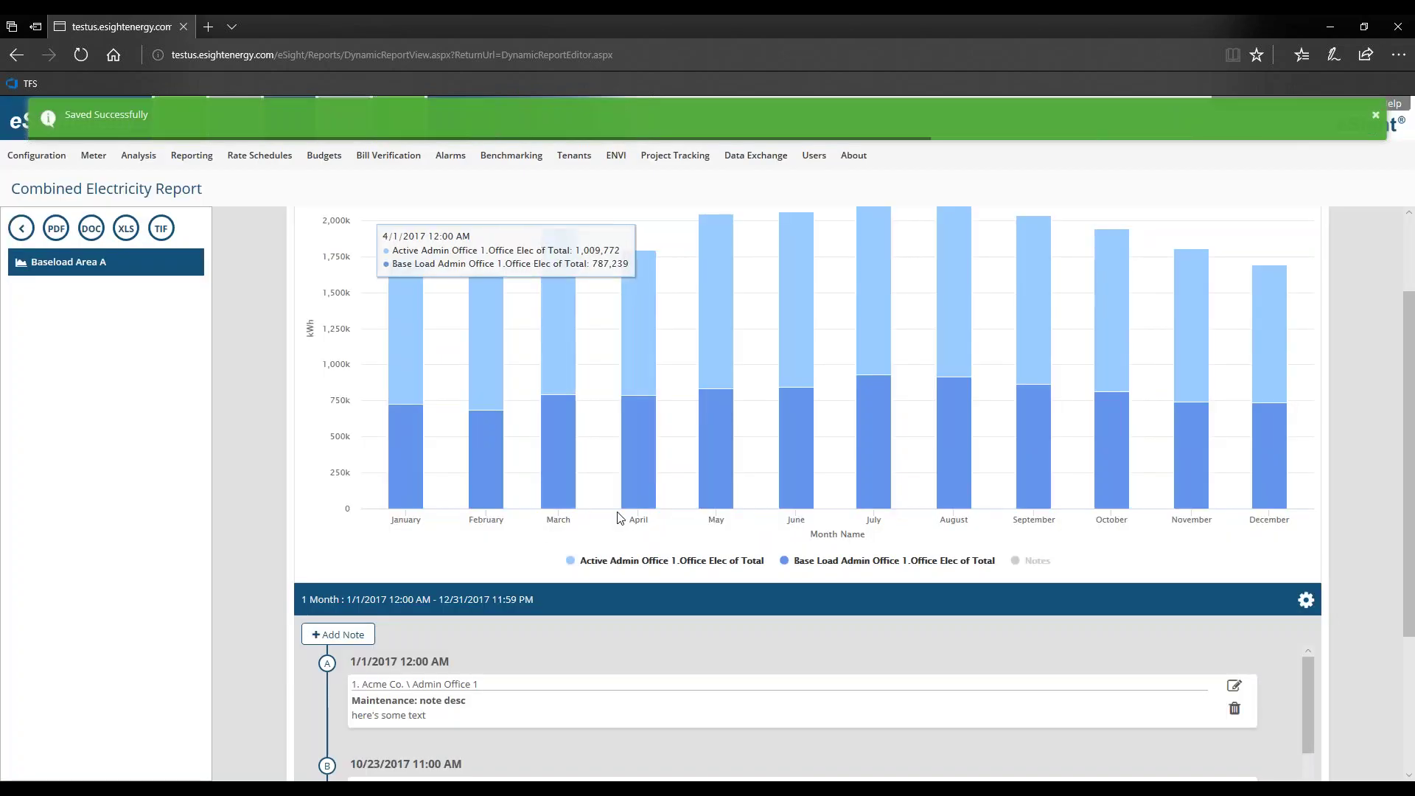
- Show the Notes markers on the refreshed chart and inspect the January marker of the added note
{"action": "left_click", "coordinate": [1036, 564]}
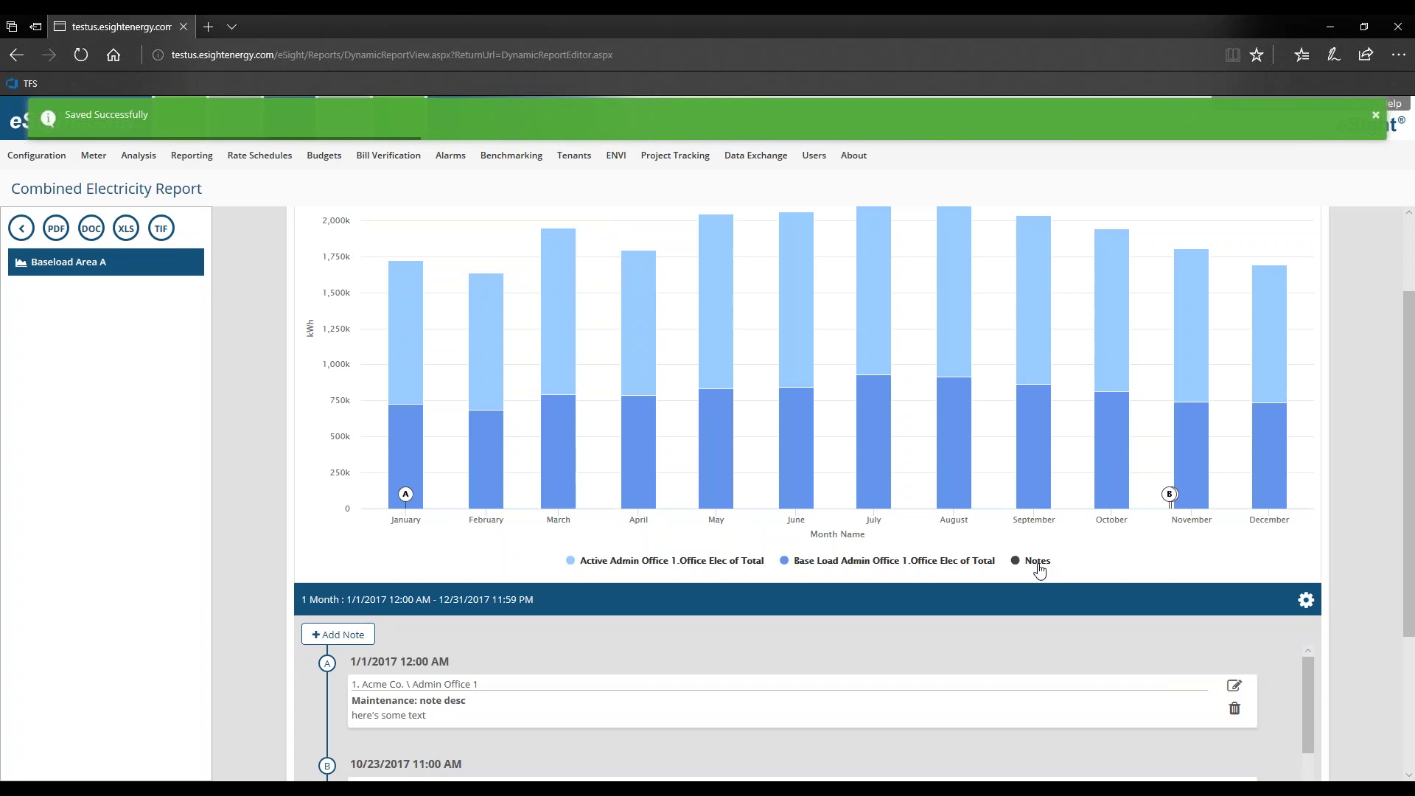
{"action": "mouse_move", "coordinate": [404, 495]}
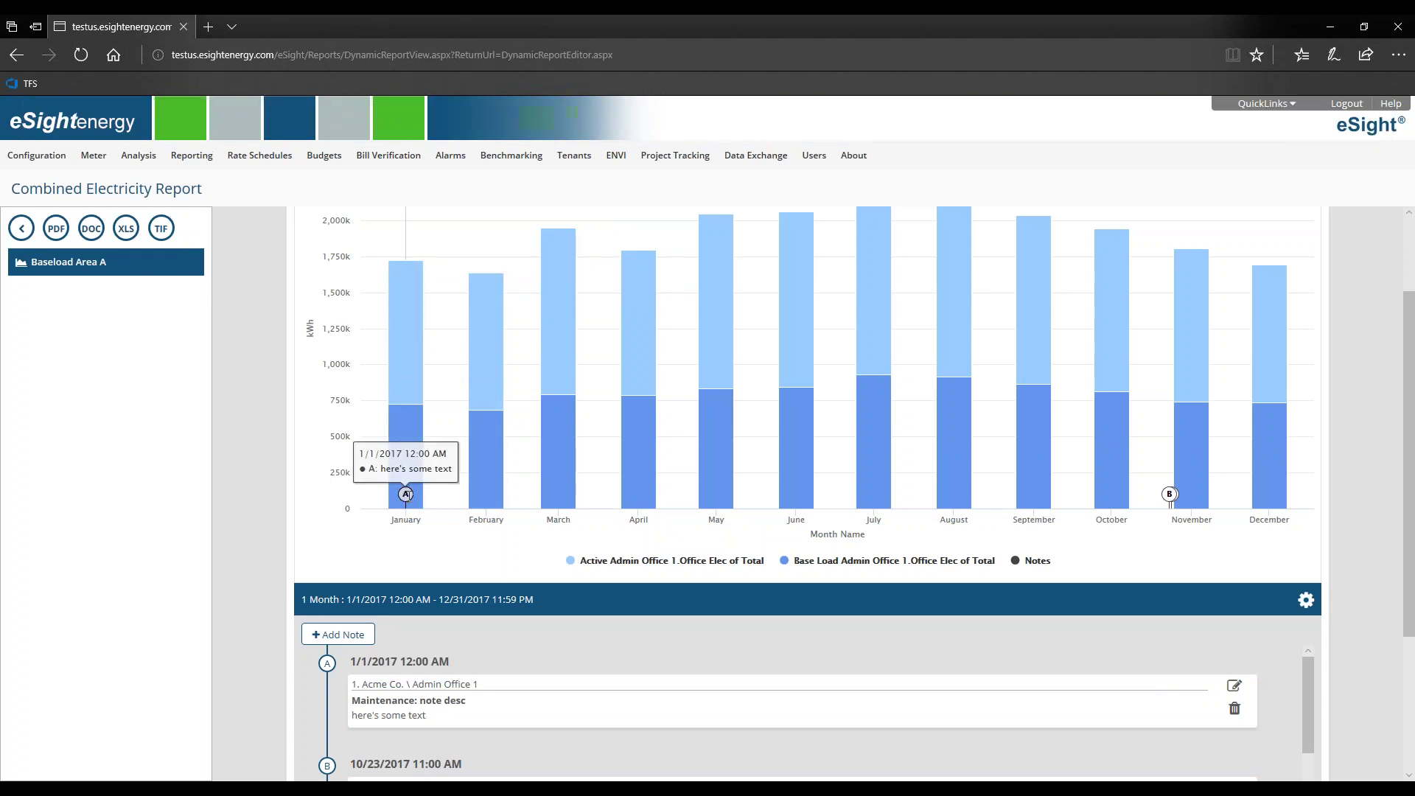
- Review the full list of notes under the chart and the two text areas at the end of the report
{"action": "scroll", "coordinate": [409, 502], "scroll_direction": "down", "scroll_amount": 6}
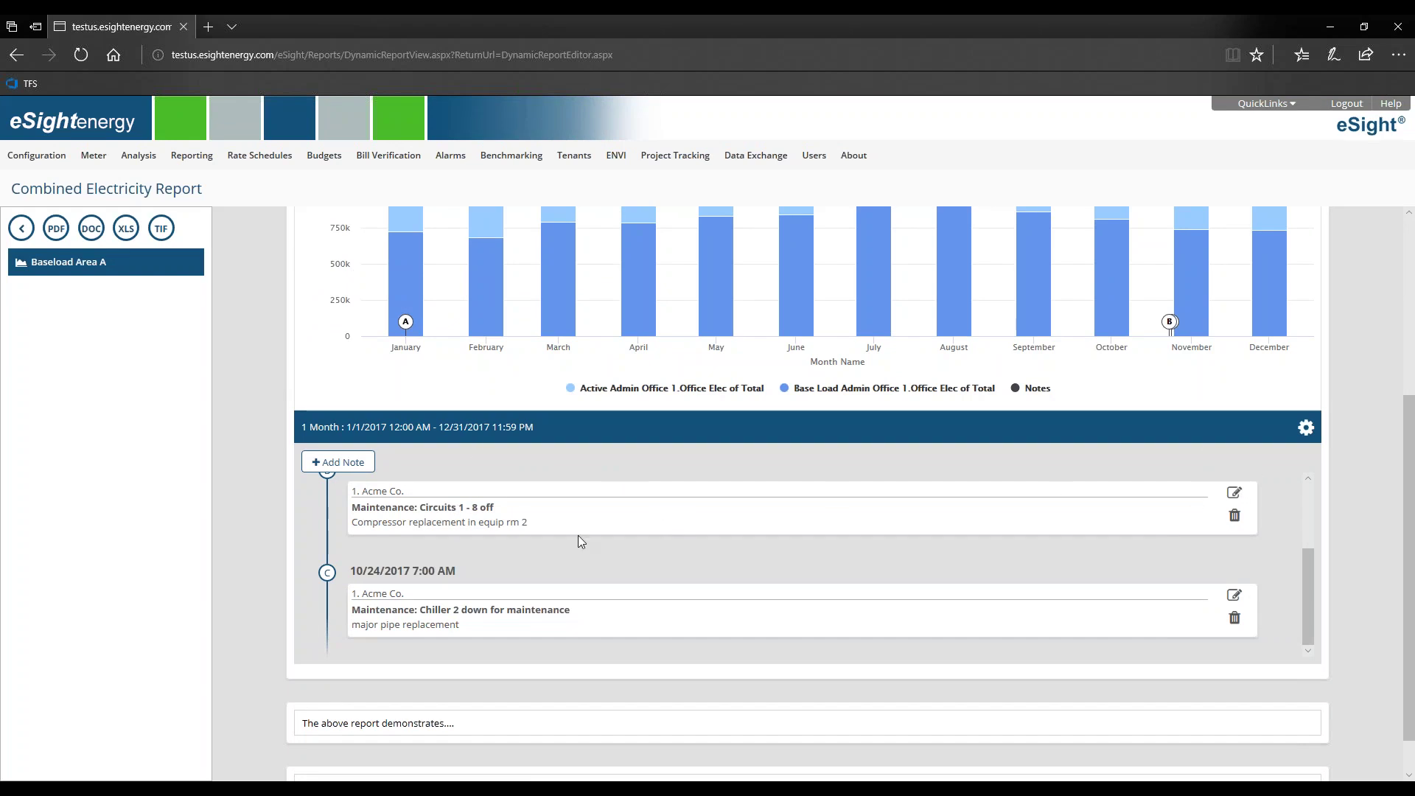
{"action": "scroll", "coordinate": [948, 527], "scroll_direction": "up", "scroll_amount": 4}
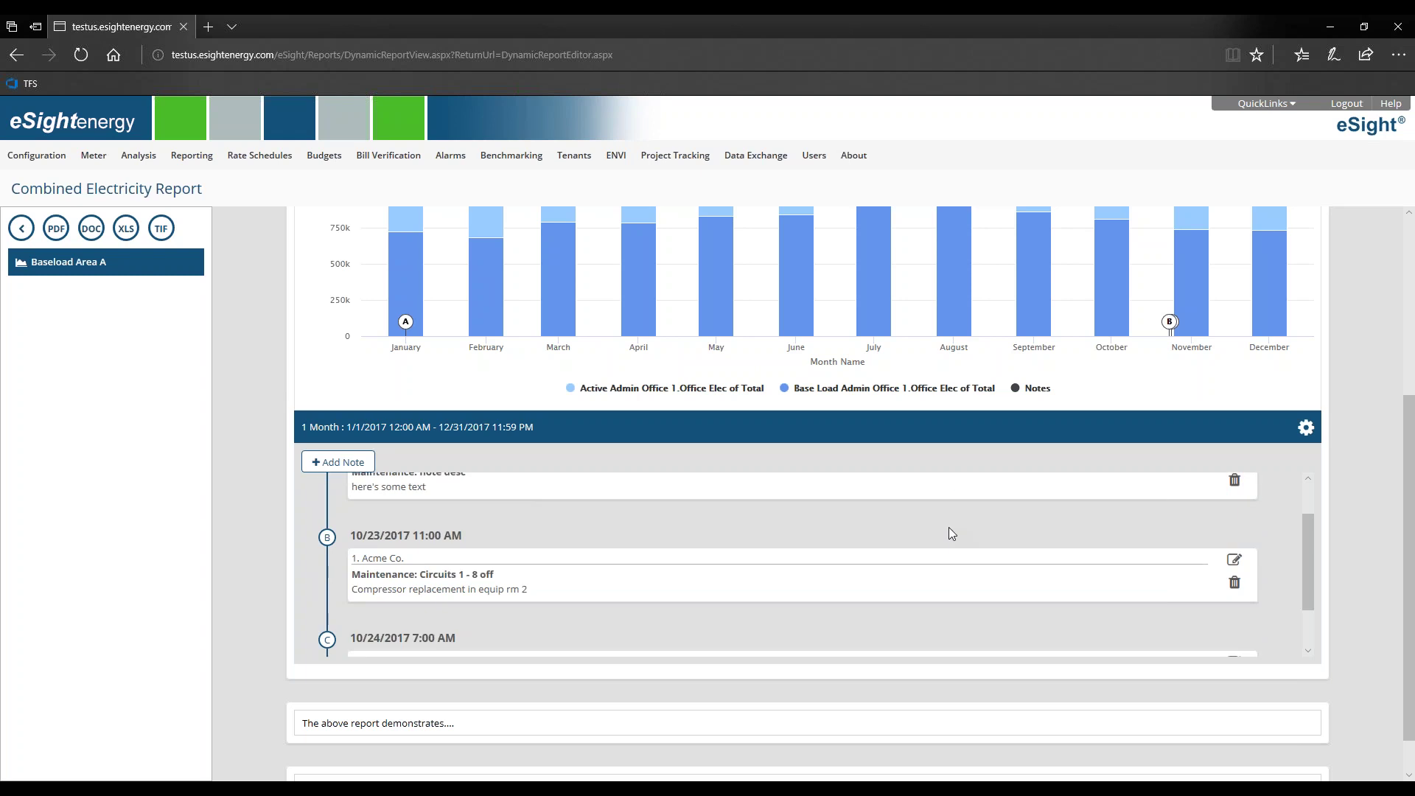
{"action": "scroll", "coordinate": [910, 435], "scroll_direction": "down", "scroll_amount": 3}
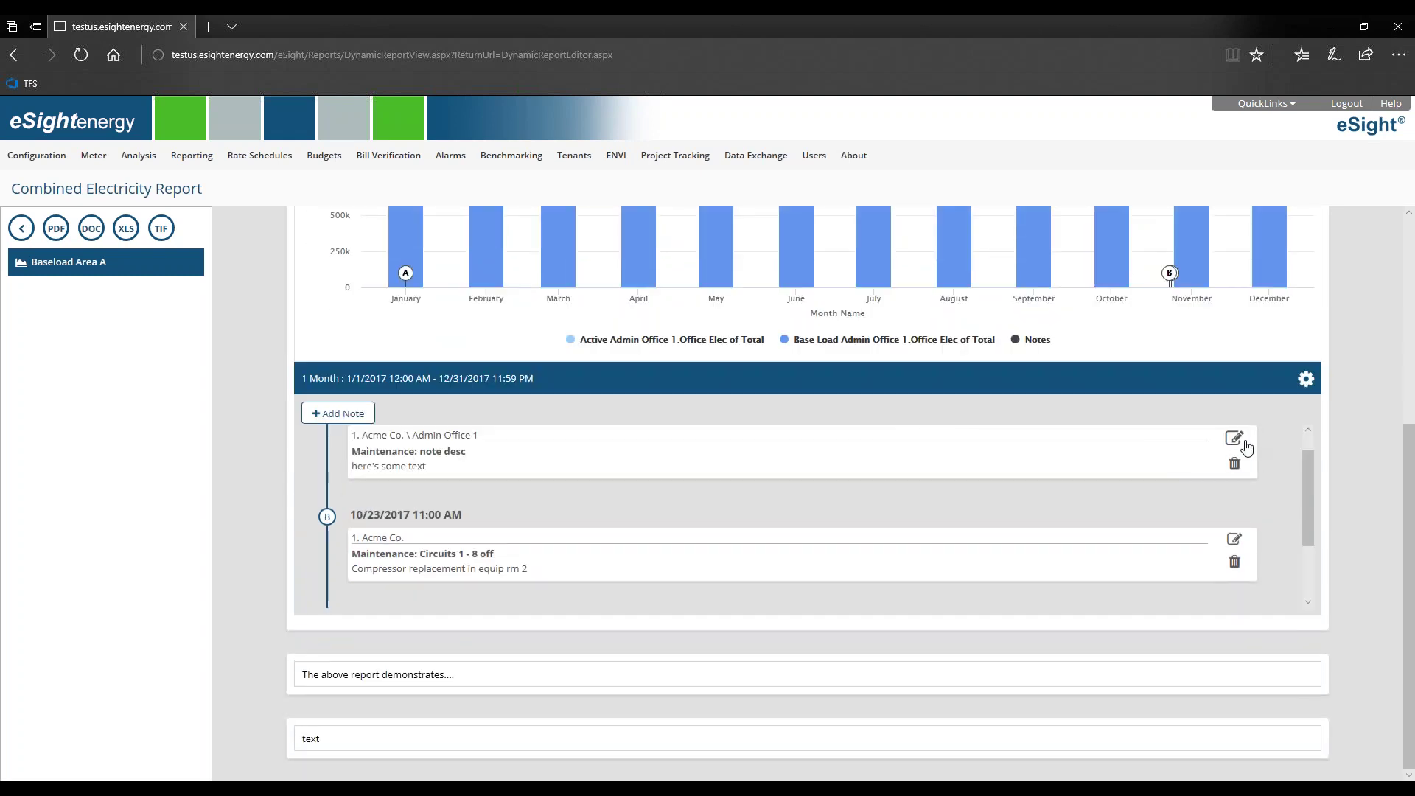
{"action": "scroll", "coordinate": [1102, 444], "scroll_direction": "down", "scroll_amount": 3}
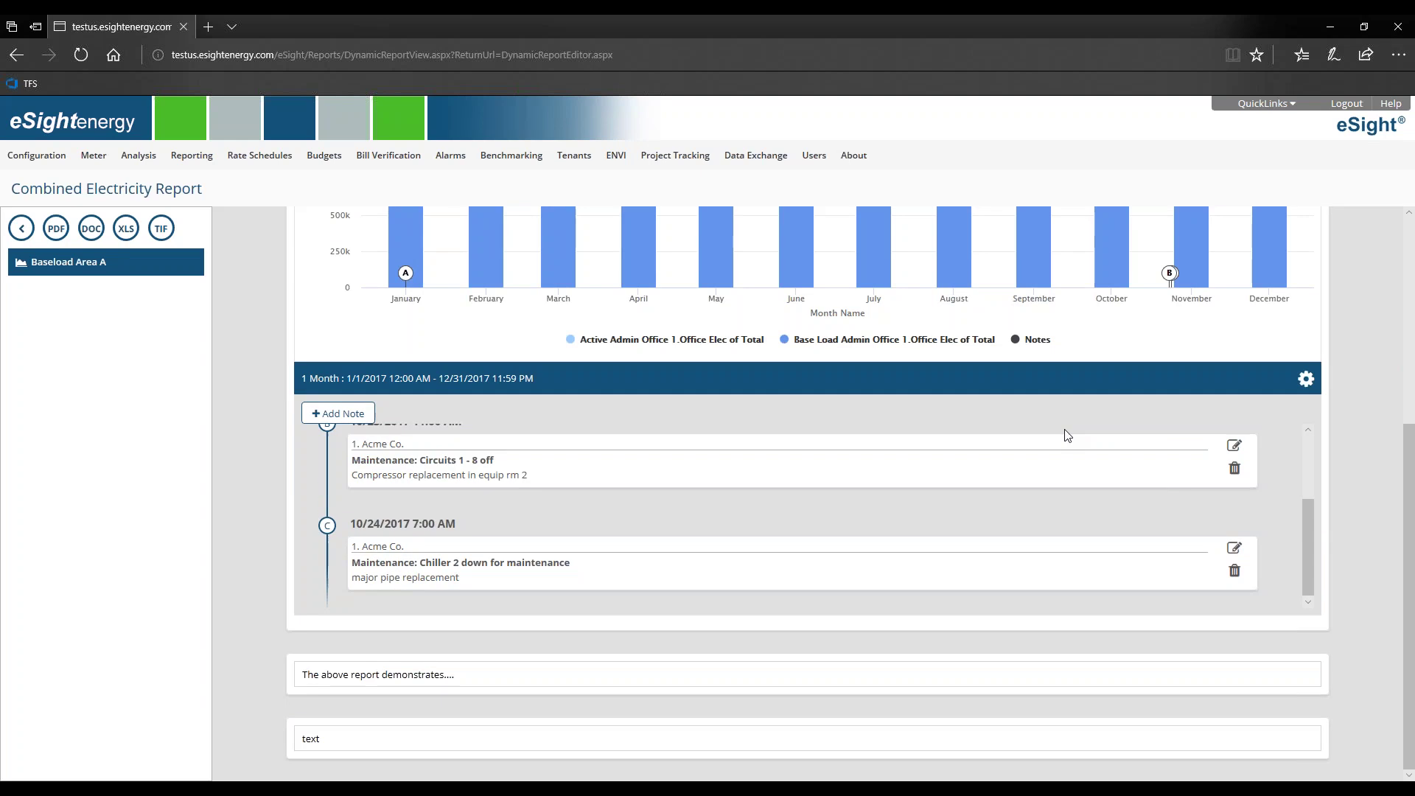
{"action": "scroll", "coordinate": [1408, 465], "scroll_direction": "up", "scroll_amount": 4}
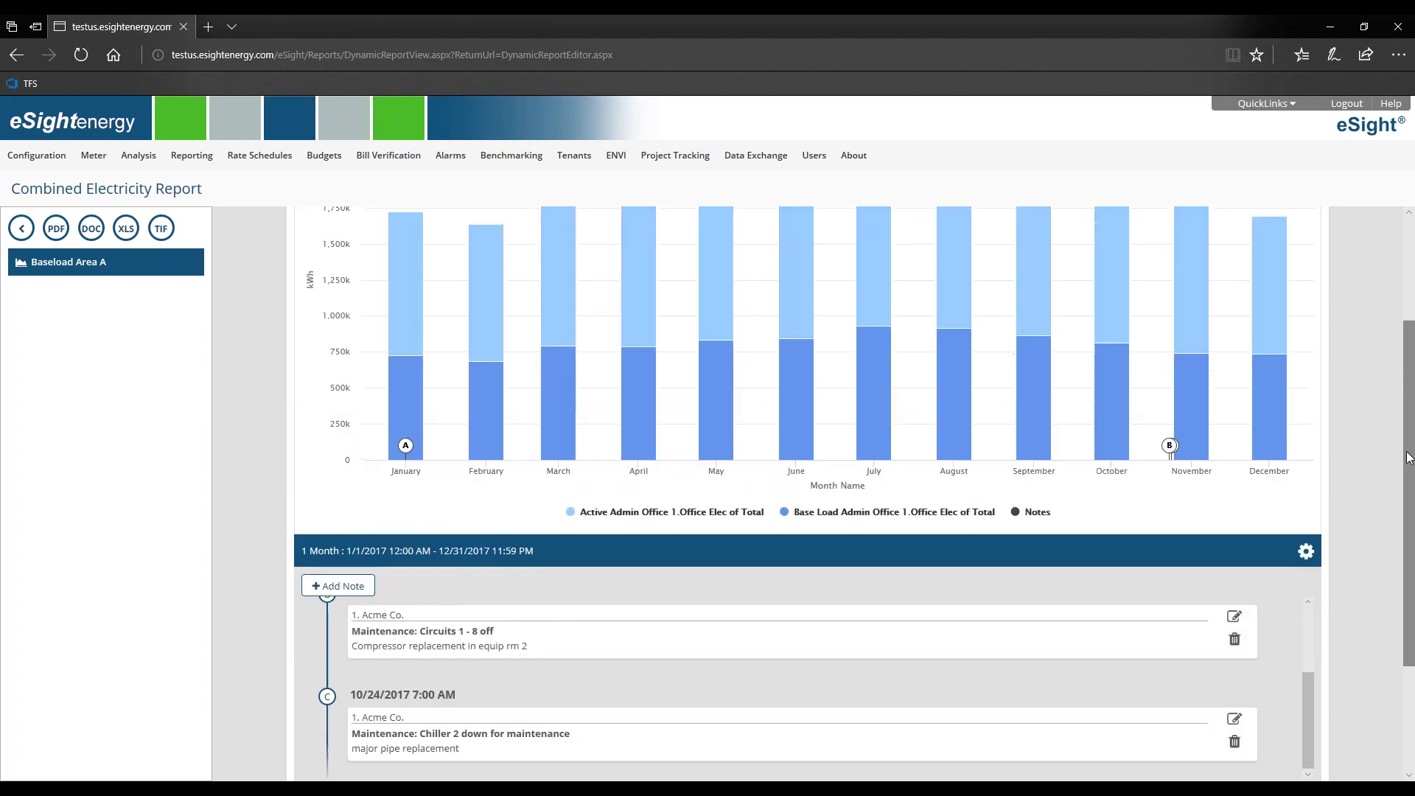
{"action": "scroll", "coordinate": [1408, 466], "scroll_direction": "down", "scroll_amount": 4}
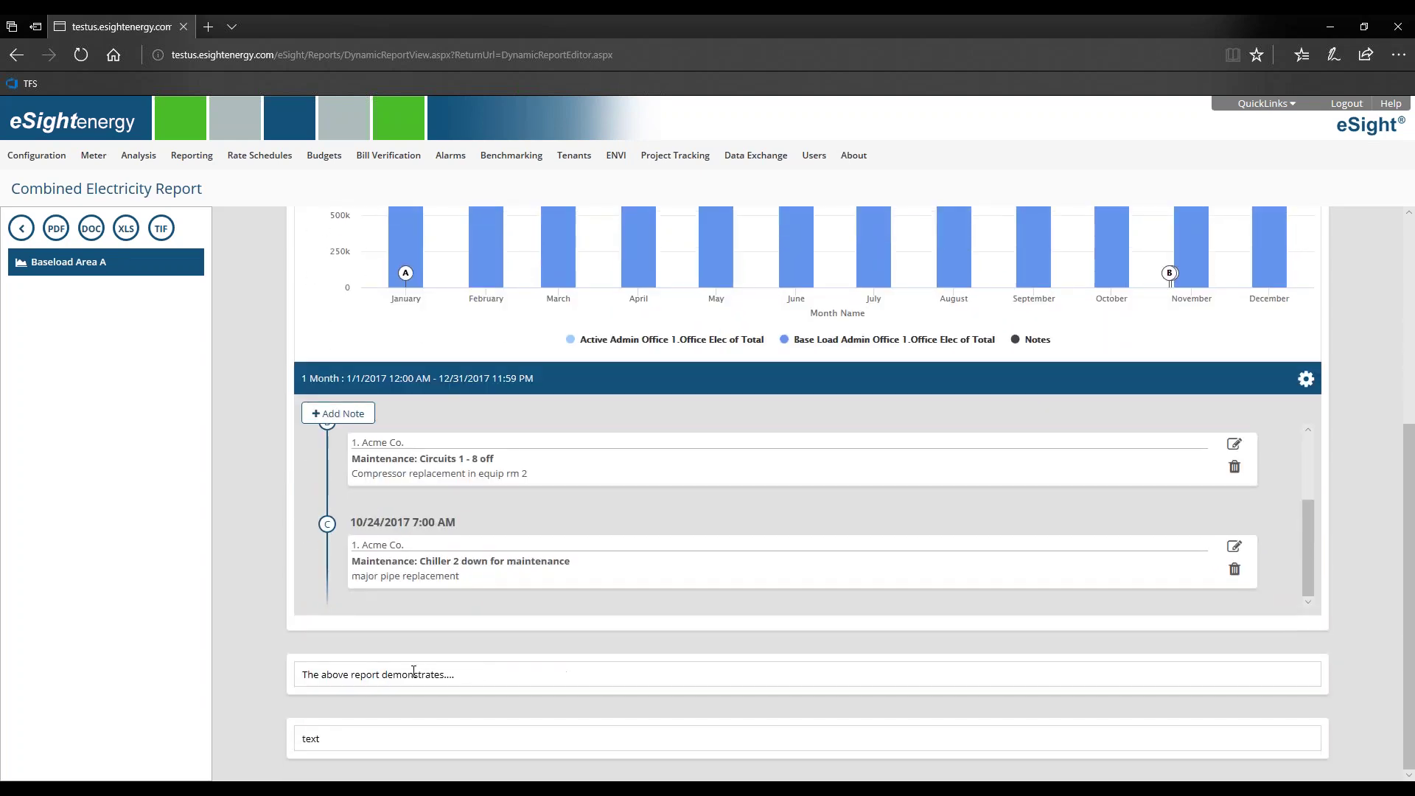
{"action": "left_click_drag", "start_coordinate": [280, 707], "coordinate": [420, 717]}
{"action": "left_click", "coordinate": [368, 689]}
{"action": "scroll", "coordinate": [390, 684], "scroll_direction": "up", "scroll_amount": 2}
{"action": "scroll", "coordinate": [564, 672], "scroll_direction": "up", "scroll_amount": 2}
{"action": "scroll", "coordinate": [547, 673], "scroll_direction": "down", "scroll_amount": 3}
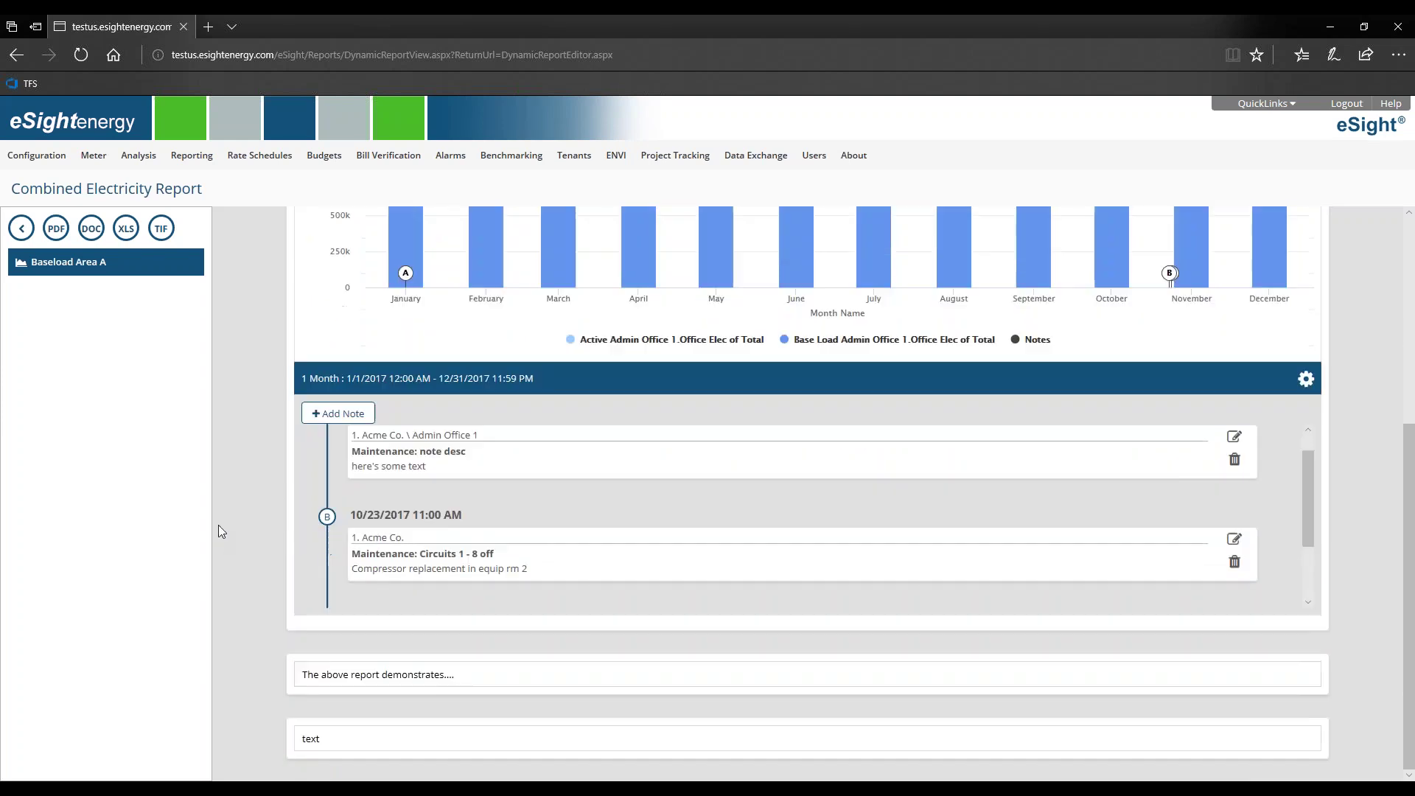
- Jump to the Baseload Area A section of the report and review the content below its chart
{"action": "left_click", "coordinate": [87, 265]}
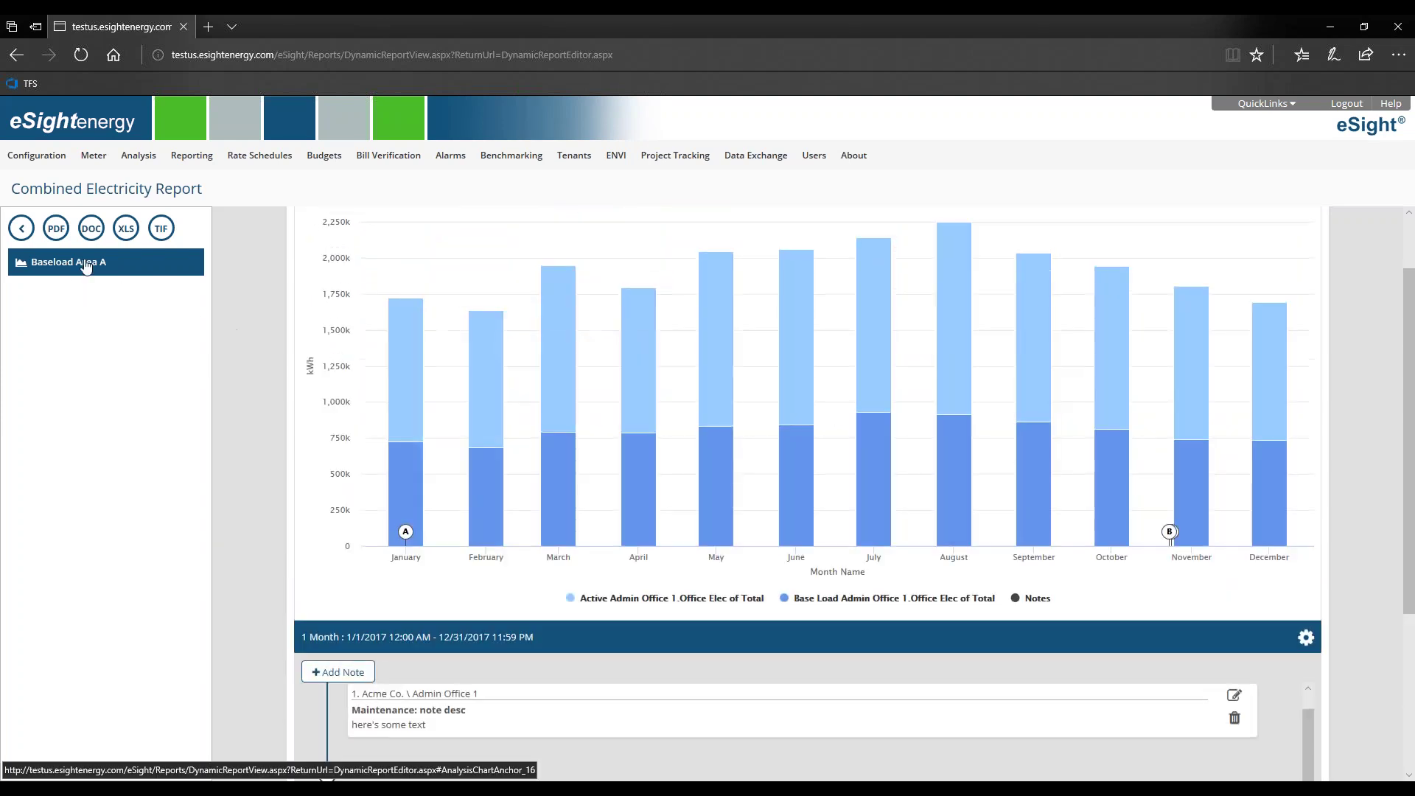
{"action": "scroll", "coordinate": [118, 336], "scroll_direction": "down", "scroll_amount": 5}
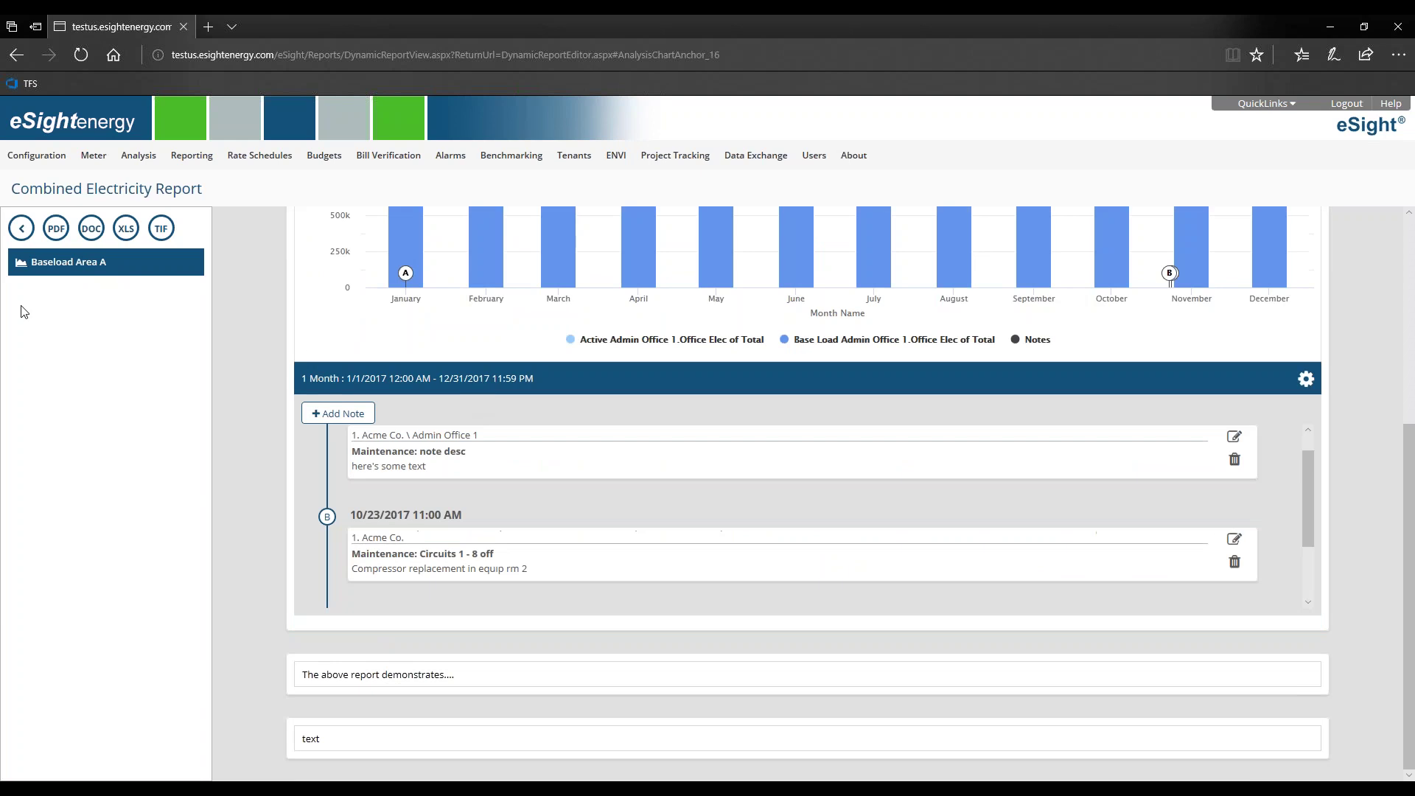
- Return to the start of the Baseload Area A section, then leave the report and go back to the Dynamic Reports List
{"action": "left_click", "coordinate": [55, 264]}
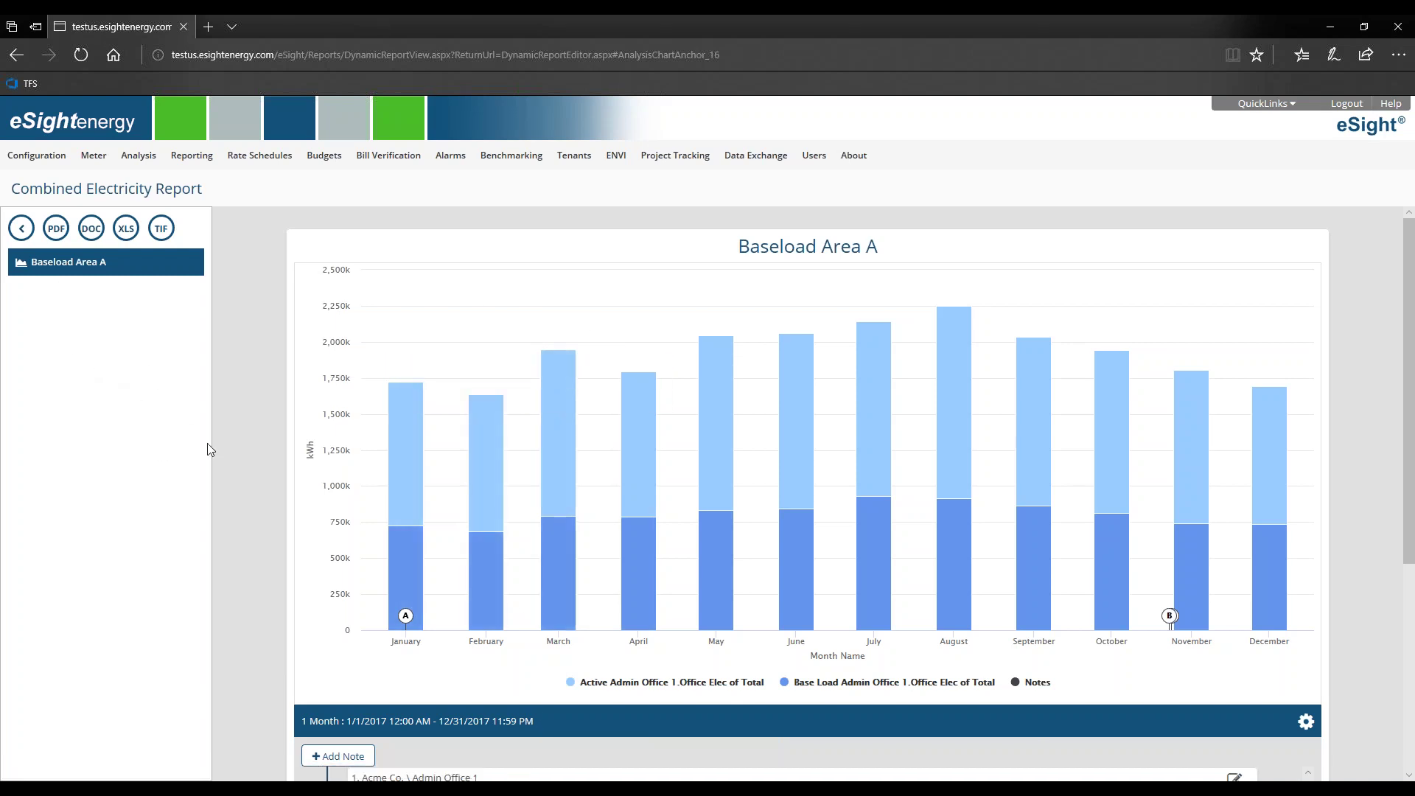
{"action": "left_click", "coordinate": [22, 229]}
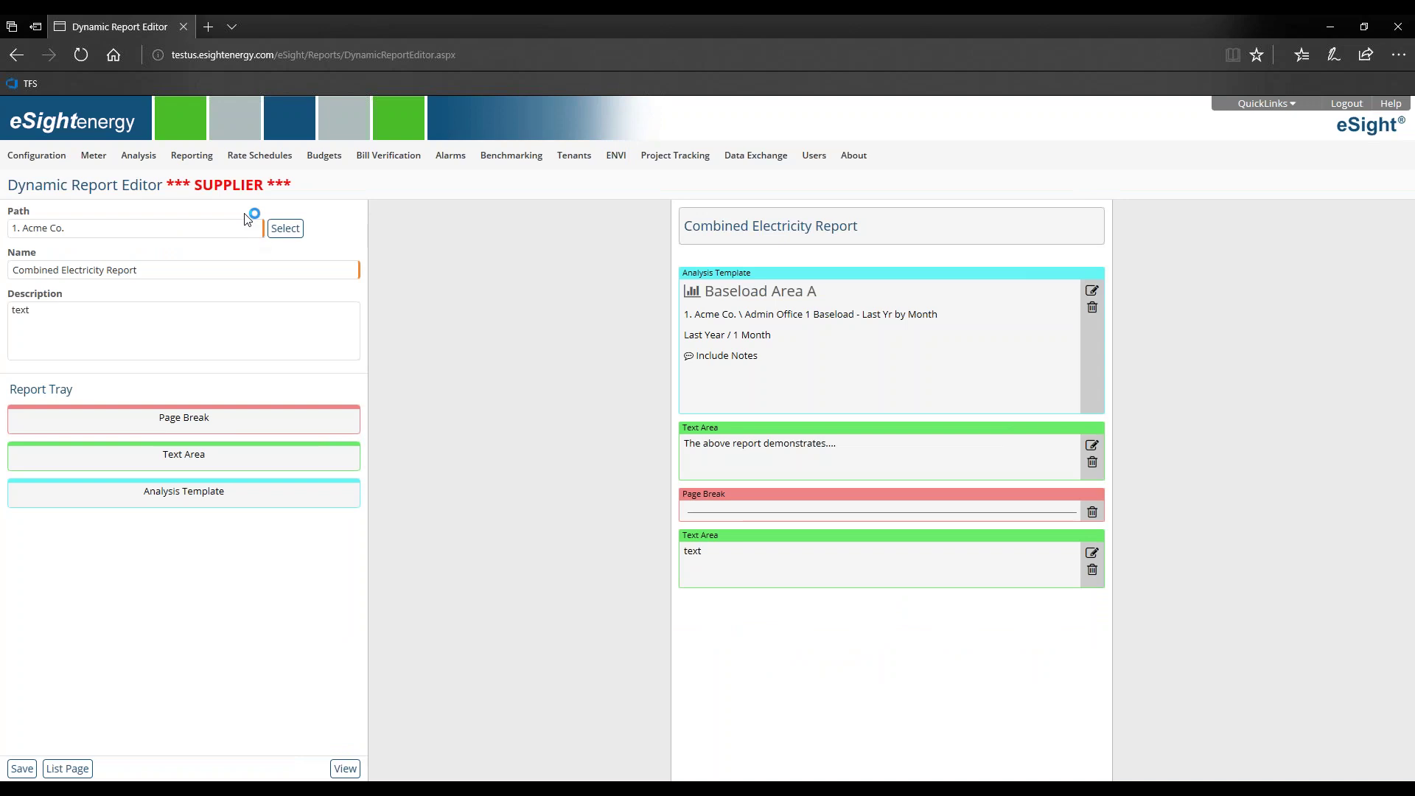
{"action": "left_click", "coordinate": [67, 769]}
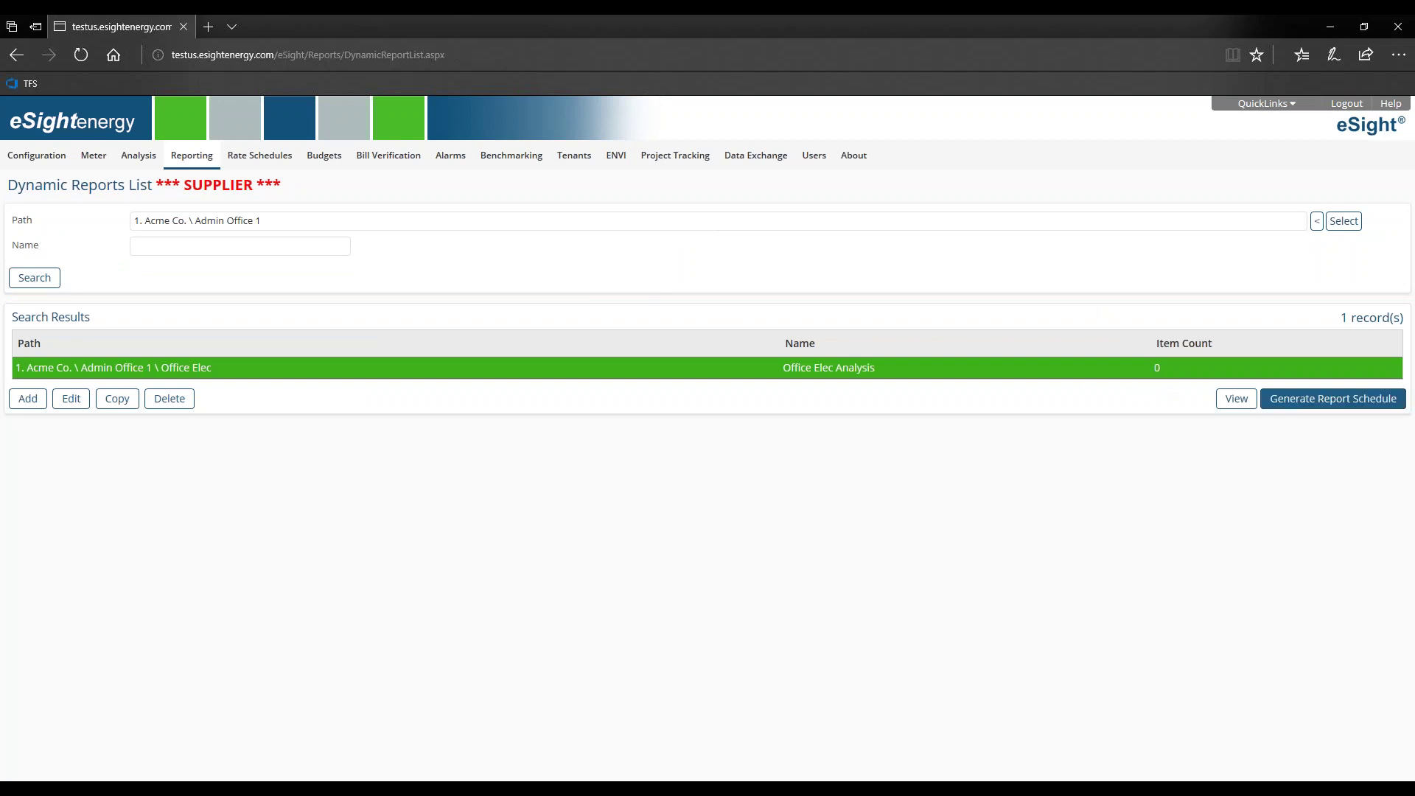
{"action": "left_click", "coordinate": [1275, 403]}
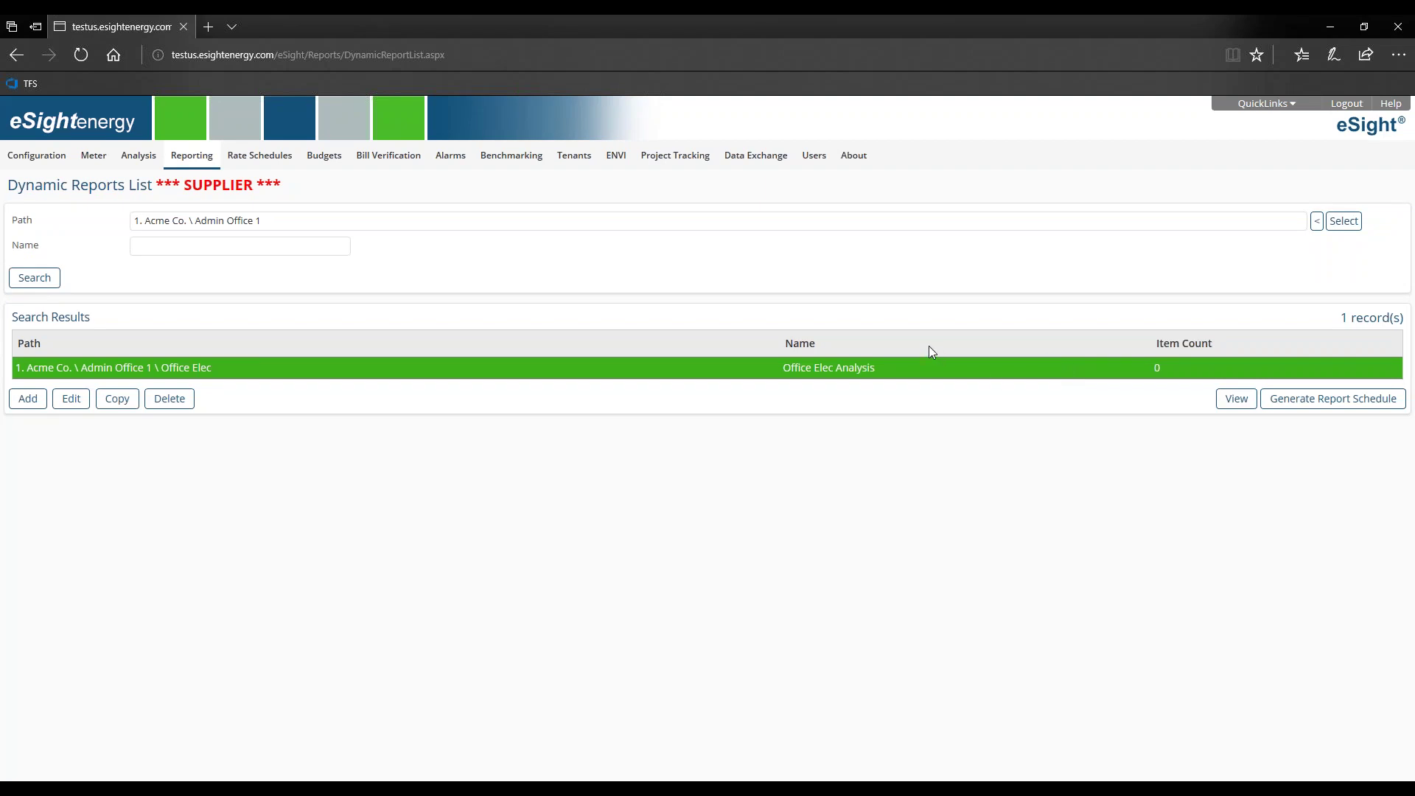
- Switch to eSight Express and view its Dynamic Reports for Admin Office 1
{"action": "mouse_move", "coordinate": [1266, 104]}
{"action": "left_click", "coordinate": [1273, 164]}
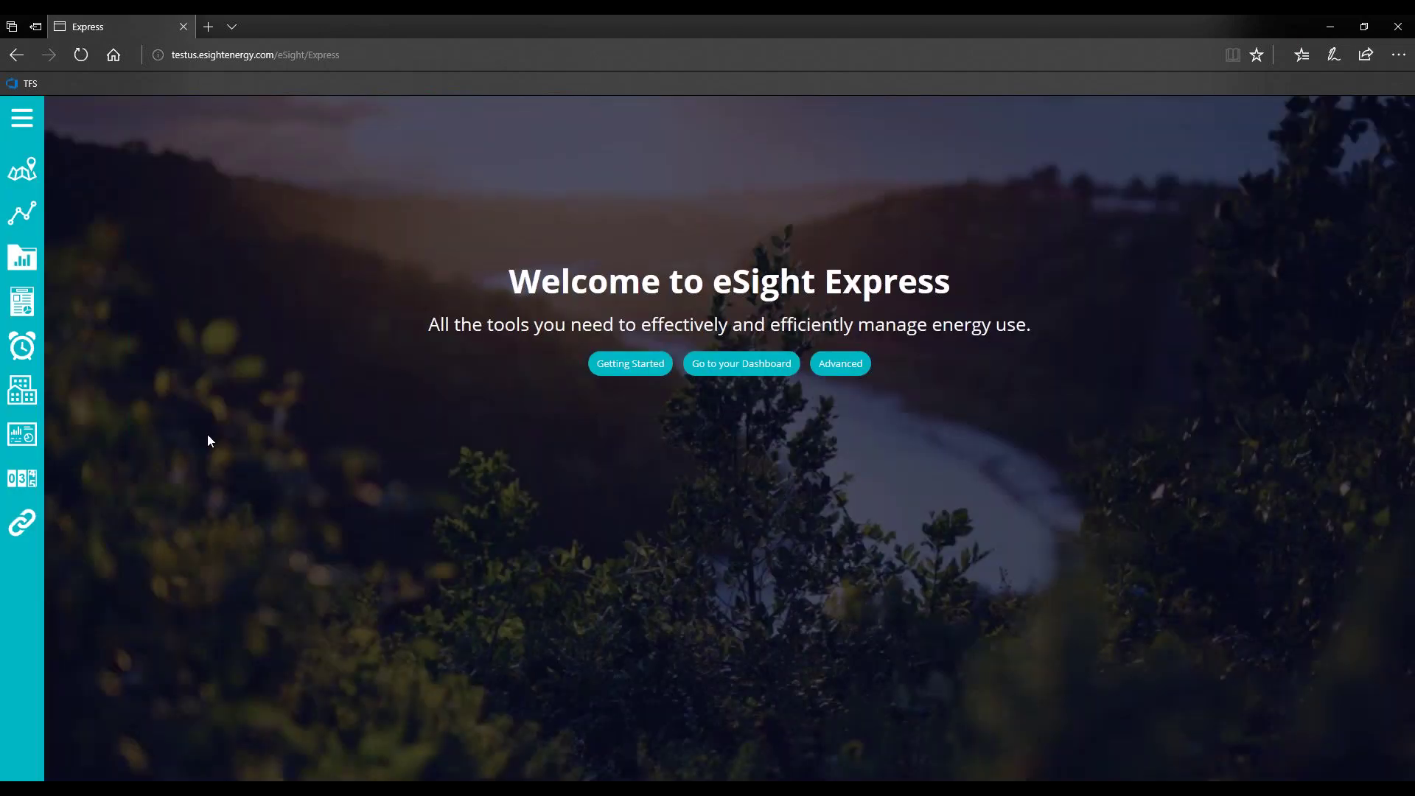
{"action": "left_click", "coordinate": [31, 298]}
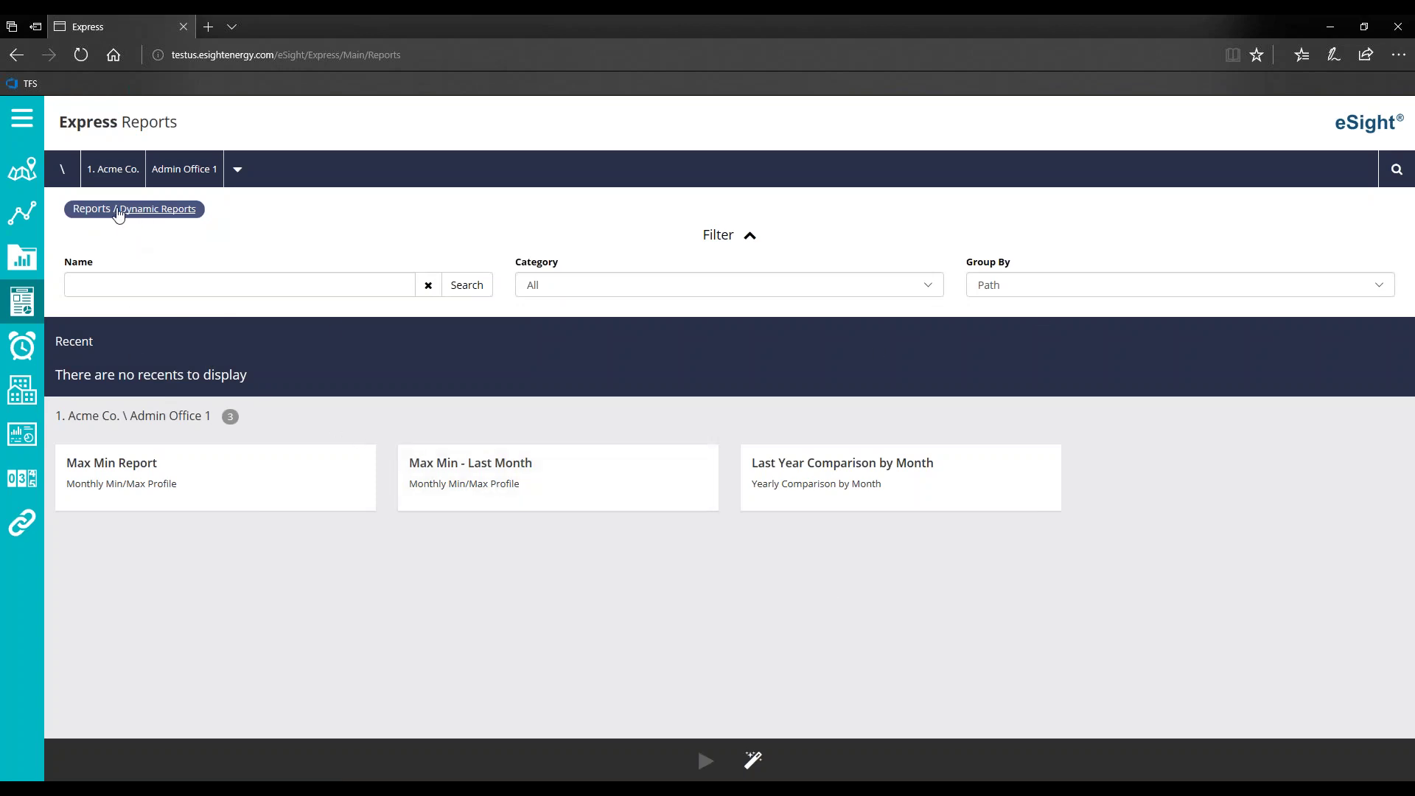
{"action": "left_click", "coordinate": [166, 212]}
{"action": "right_click", "coordinate": [191, 251]}
{"action": "left_click", "coordinate": [379, 214]}
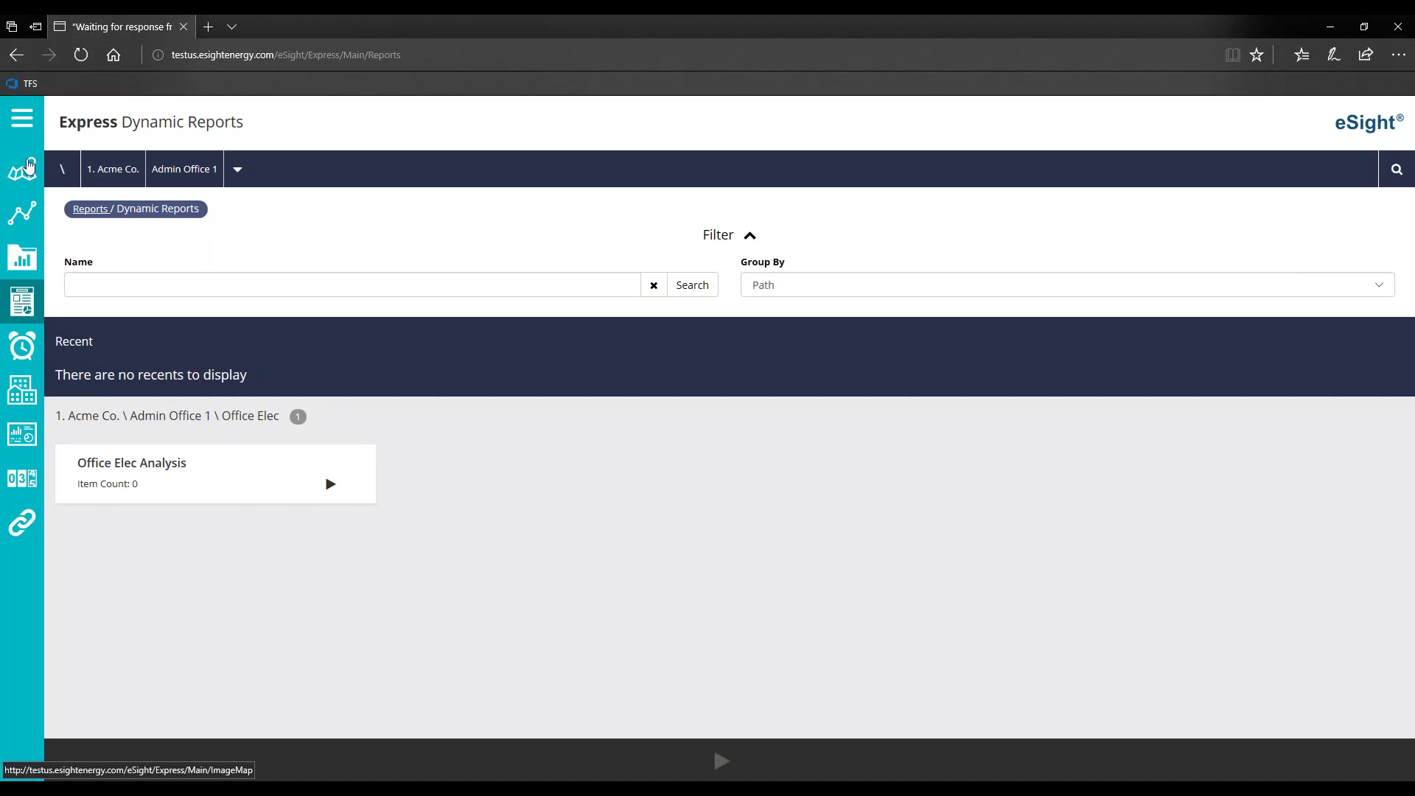
- Return from Express to the advanced version of eSight and open the Tag List
{"action": "left_click", "coordinate": [26, 117]}
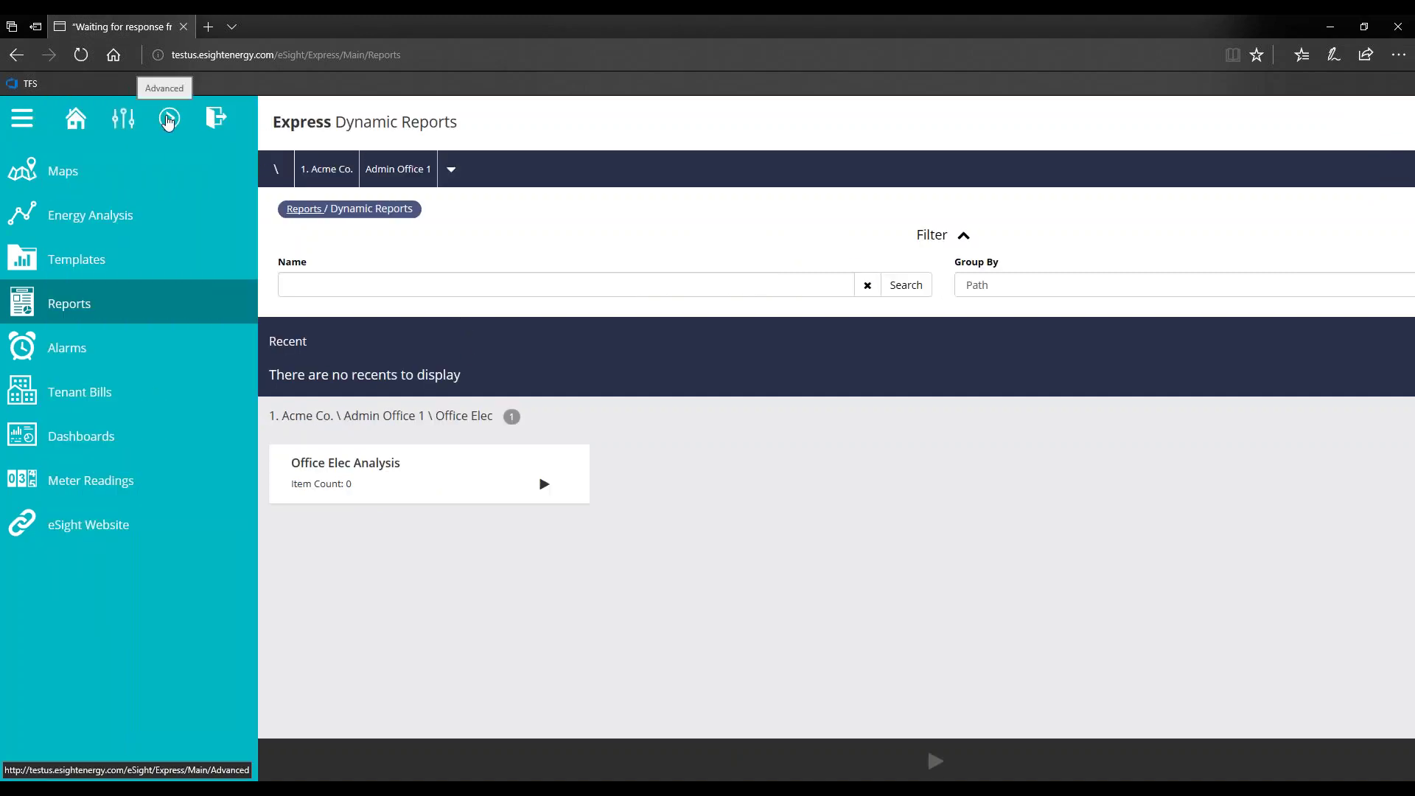
{"action": "left_click", "coordinate": [168, 120]}
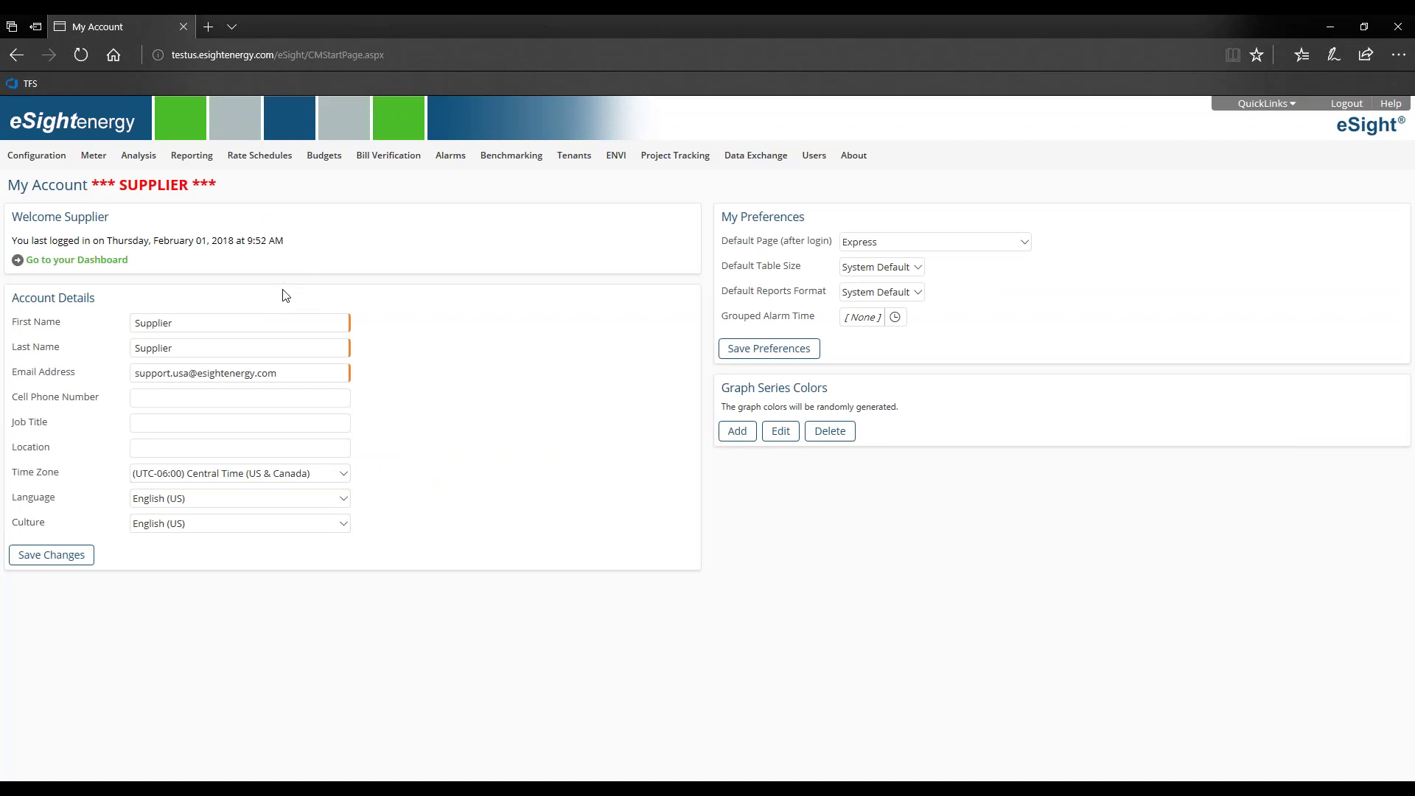
{"action": "mouse_move", "coordinate": [46, 157]}
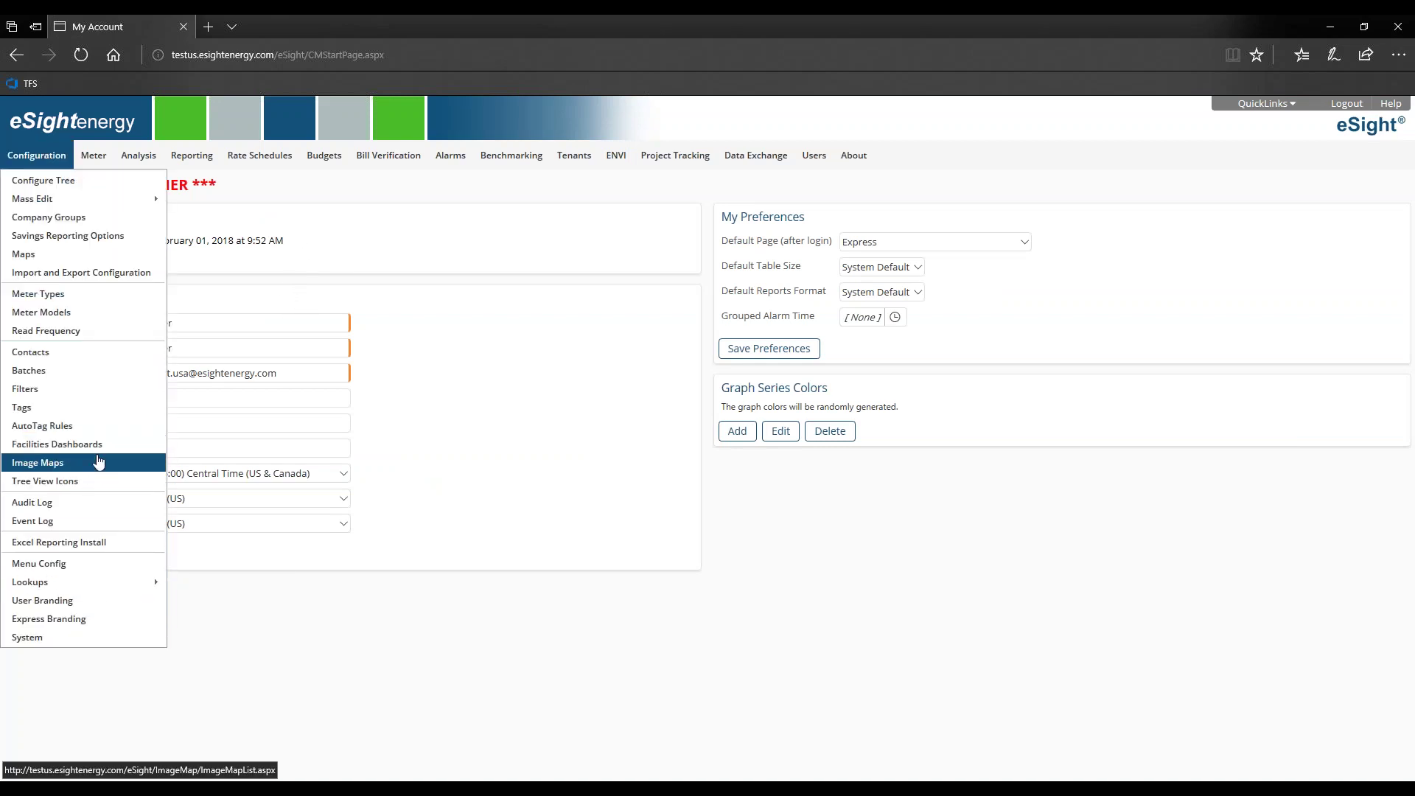
{"action": "left_click", "coordinate": [79, 413]}
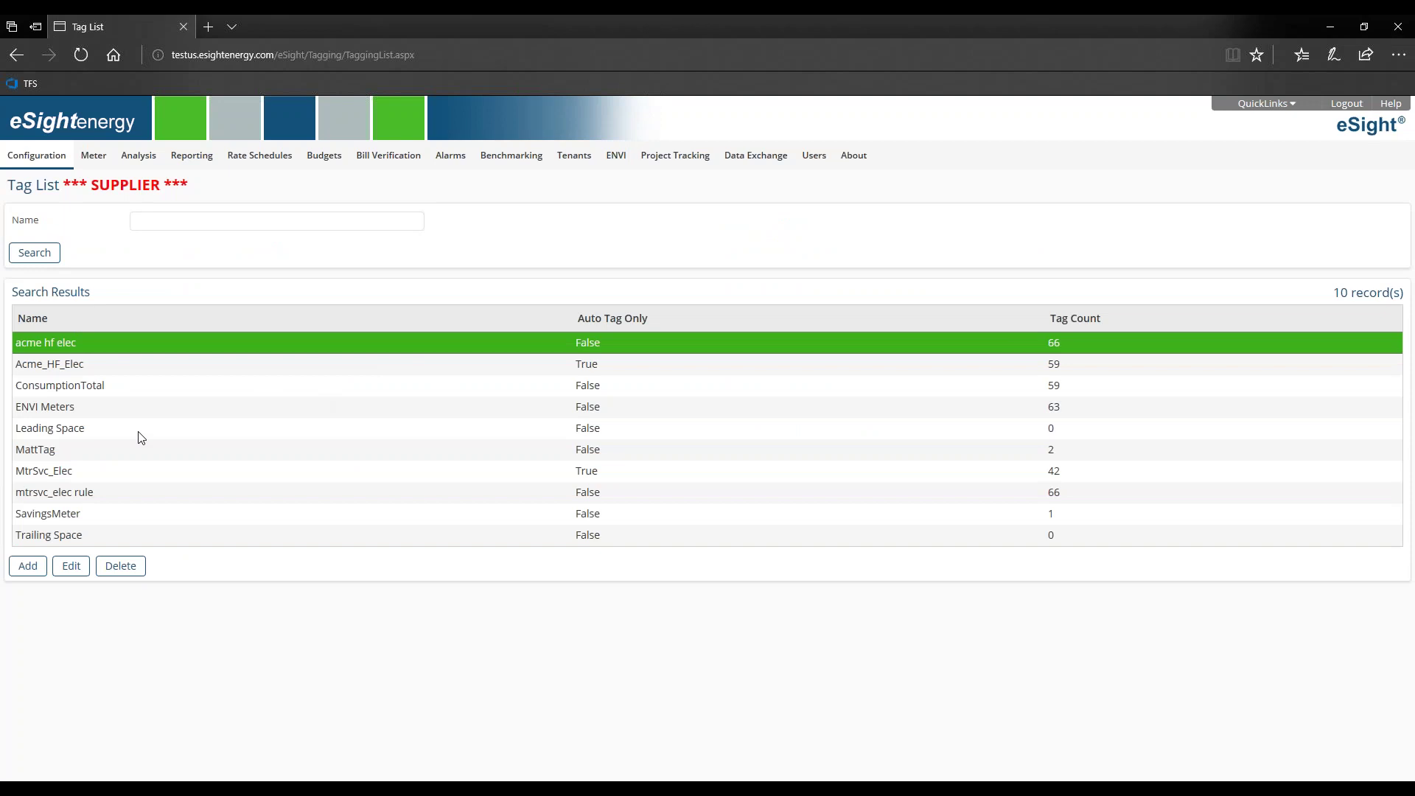
- Examine the Auto Tag Only settings in the Tag List, and view the tags assigned to Admin Office 1 in the tree configuration
{"action": "left_click", "coordinate": [484, 428]}
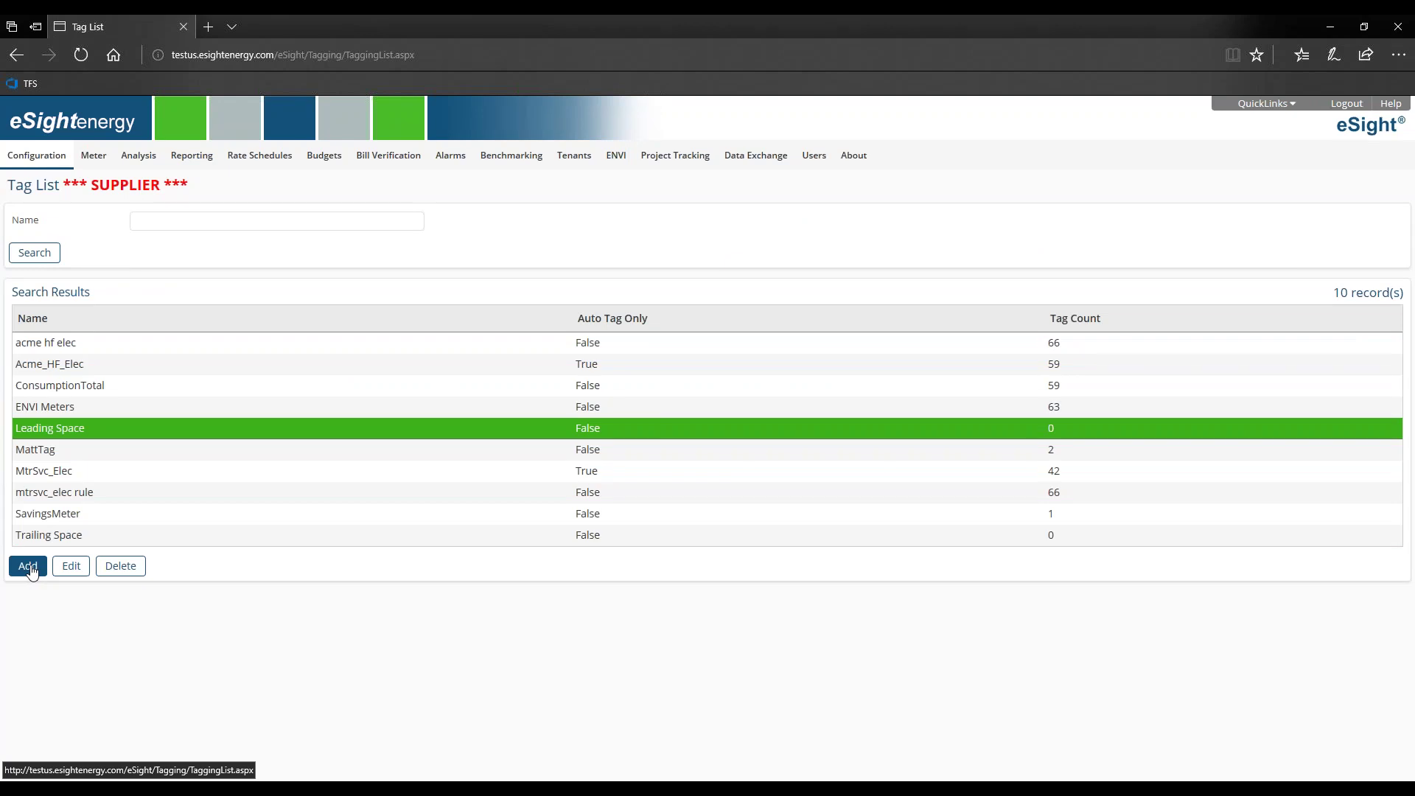
{"action": "left_click", "coordinate": [593, 480]}
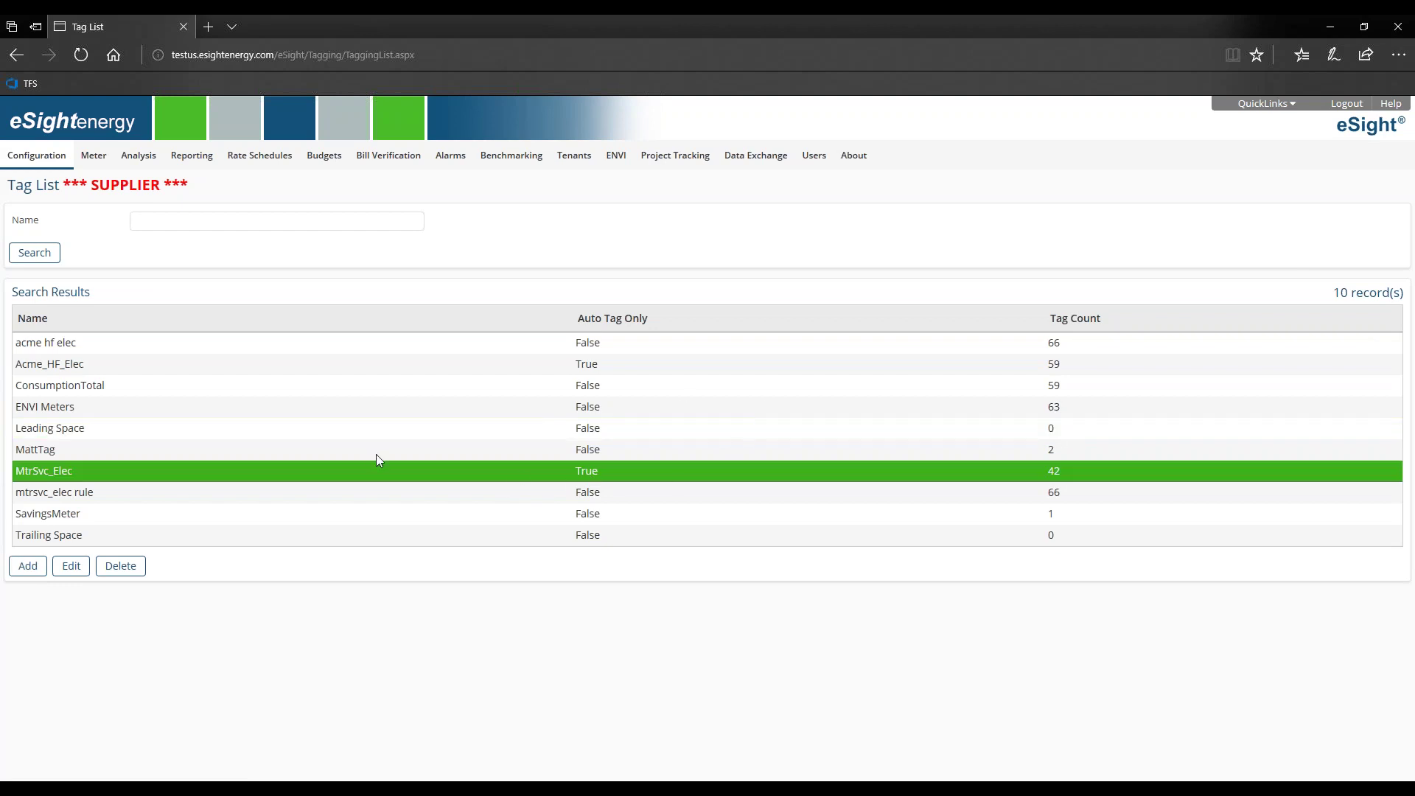
{"action": "left_click_drag", "start_coordinate": [574, 318], "coordinate": [692, 313]}
{"action": "left_click", "coordinate": [692, 315]}
{"action": "left_click", "coordinate": [613, 366]}
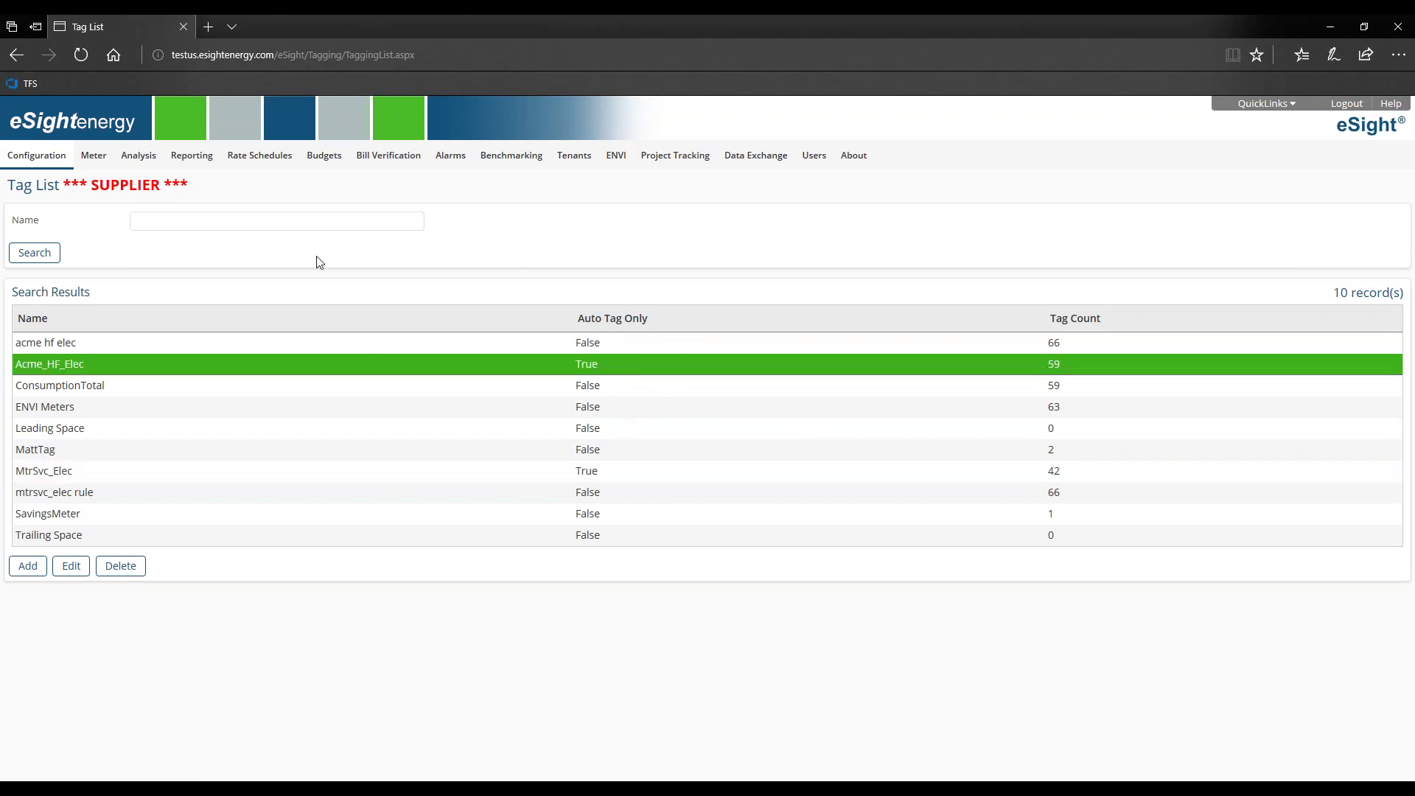
{"action": "mouse_move", "coordinate": [48, 162]}
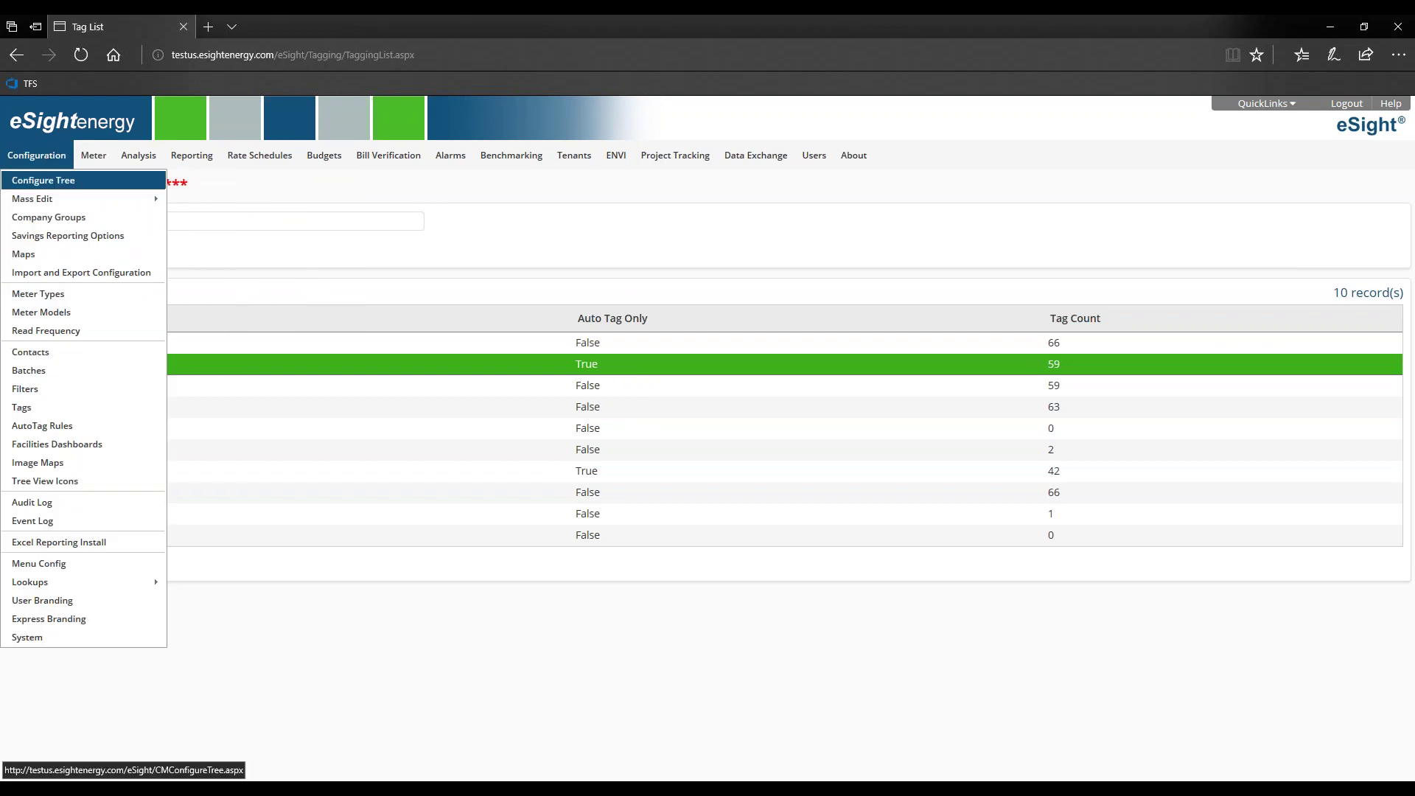
{"action": "left_click", "coordinate": [53, 183]}
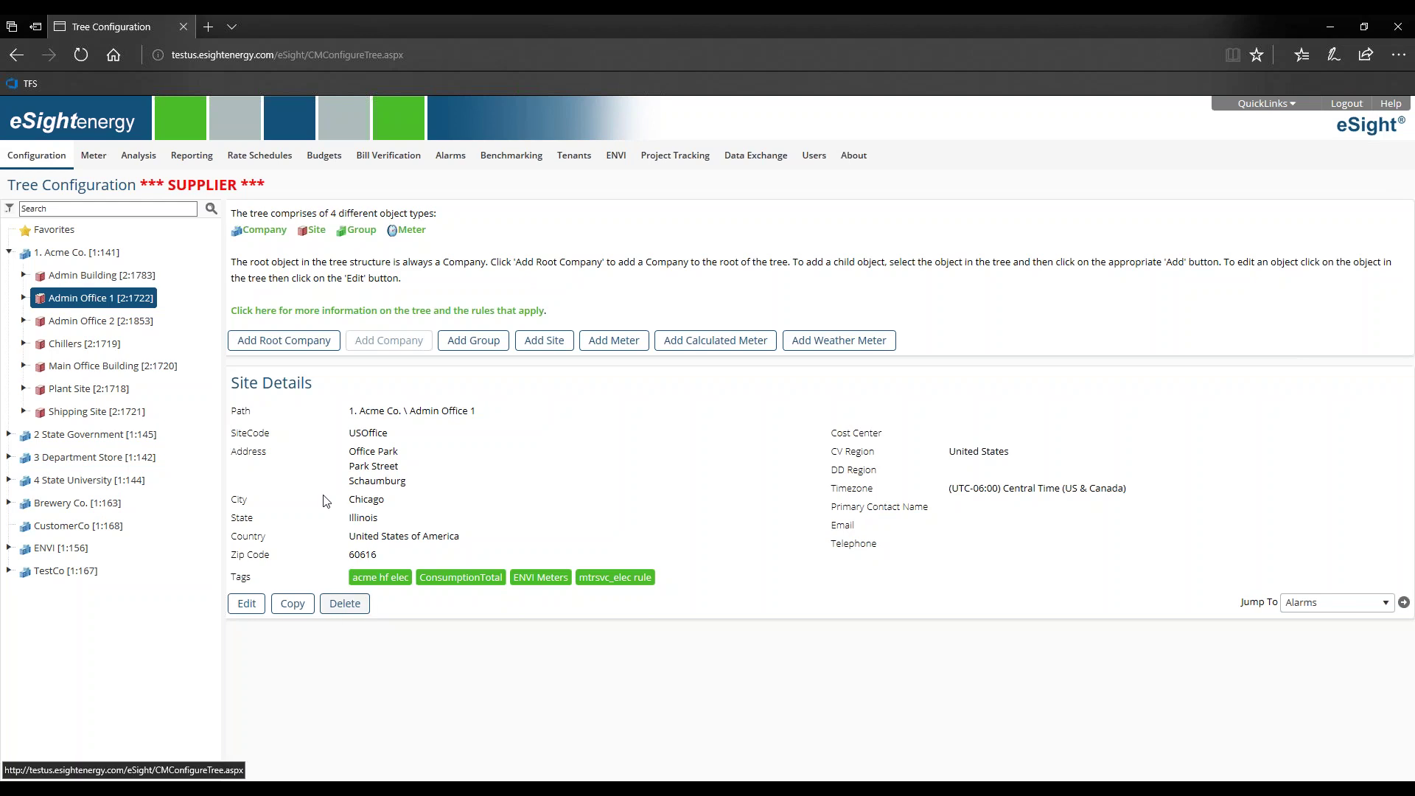
- Go to the AutoTag Rules list and open the MtrSvc_Elec Rule for editing
{"action": "left_click", "coordinate": [37, 155]}
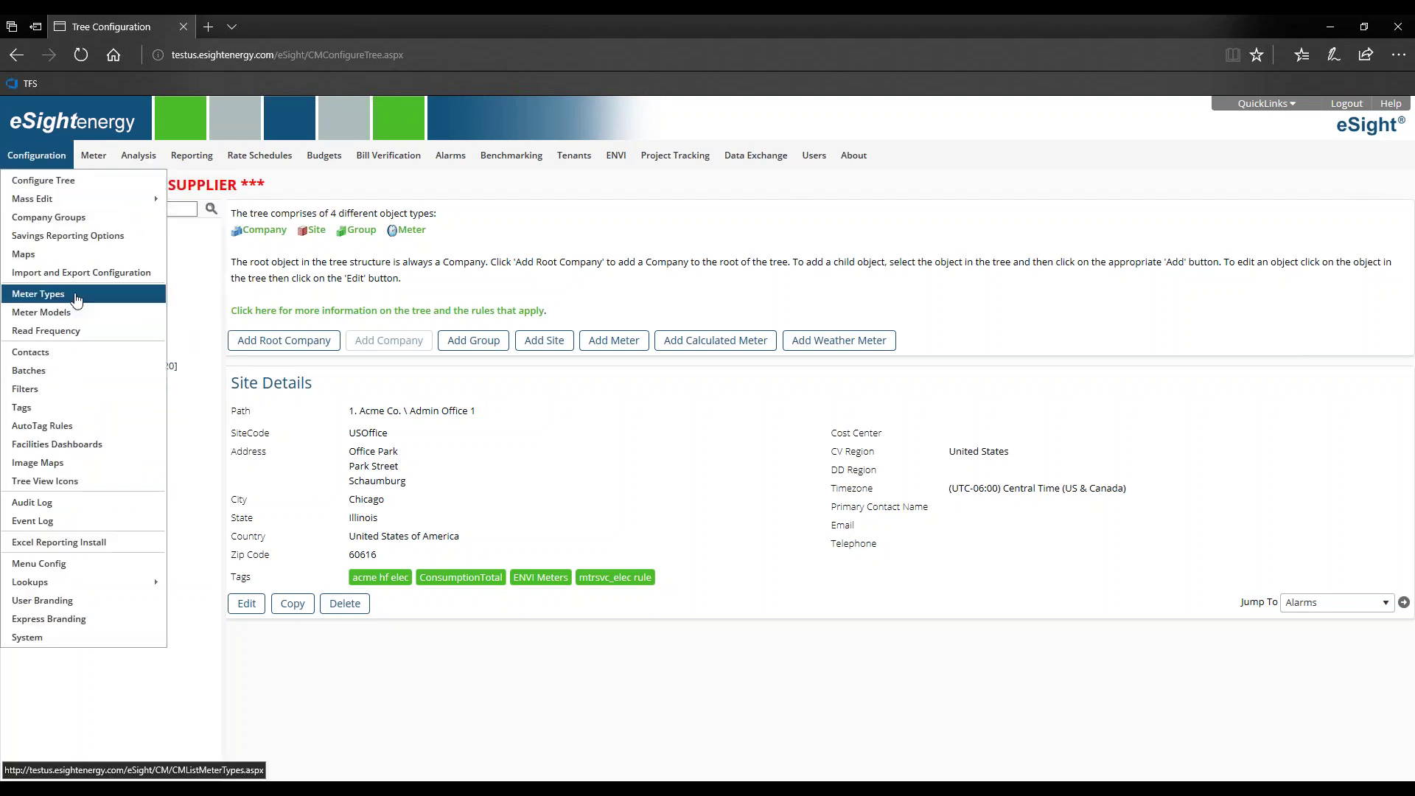
{"action": "left_click", "coordinate": [68, 428]}
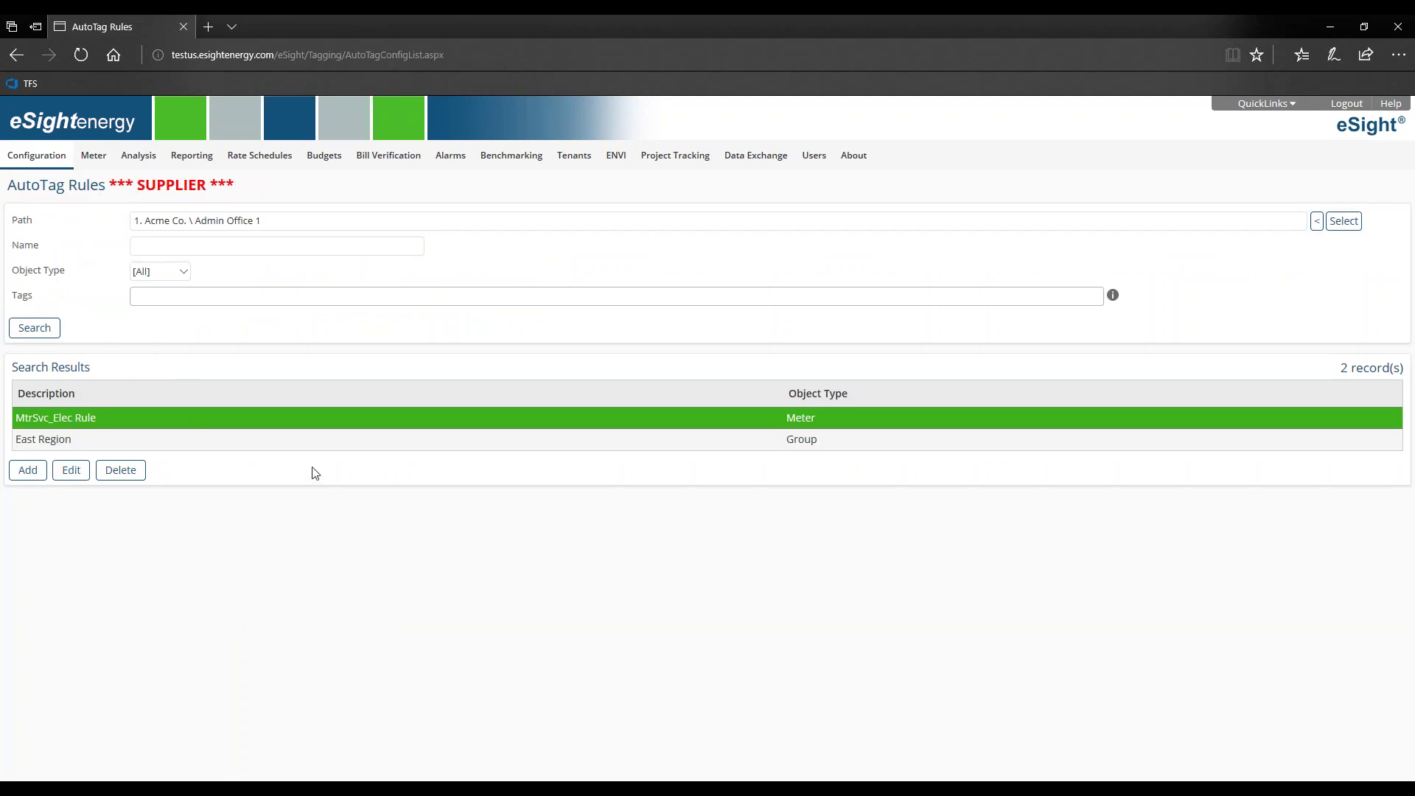
{"action": "mouse_move", "coordinate": [46, 162]}
{"action": "left_click", "coordinate": [77, 475]}
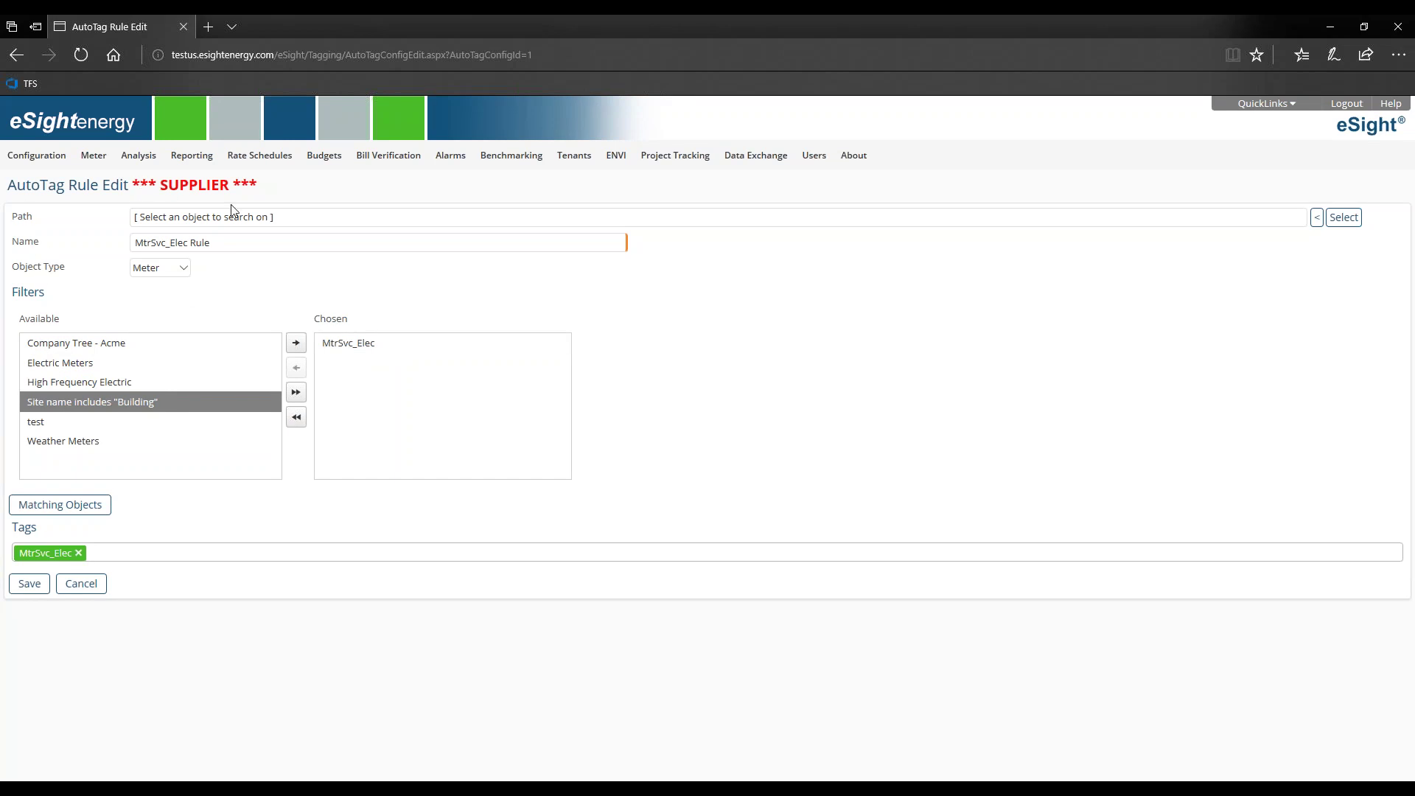
- Review the rule's name and object type options, and add the Company Tree - Acme filter to its chosen filters
{"action": "triple_click", "coordinate": [254, 247]}
{"action": "left_click", "coordinate": [294, 293]}
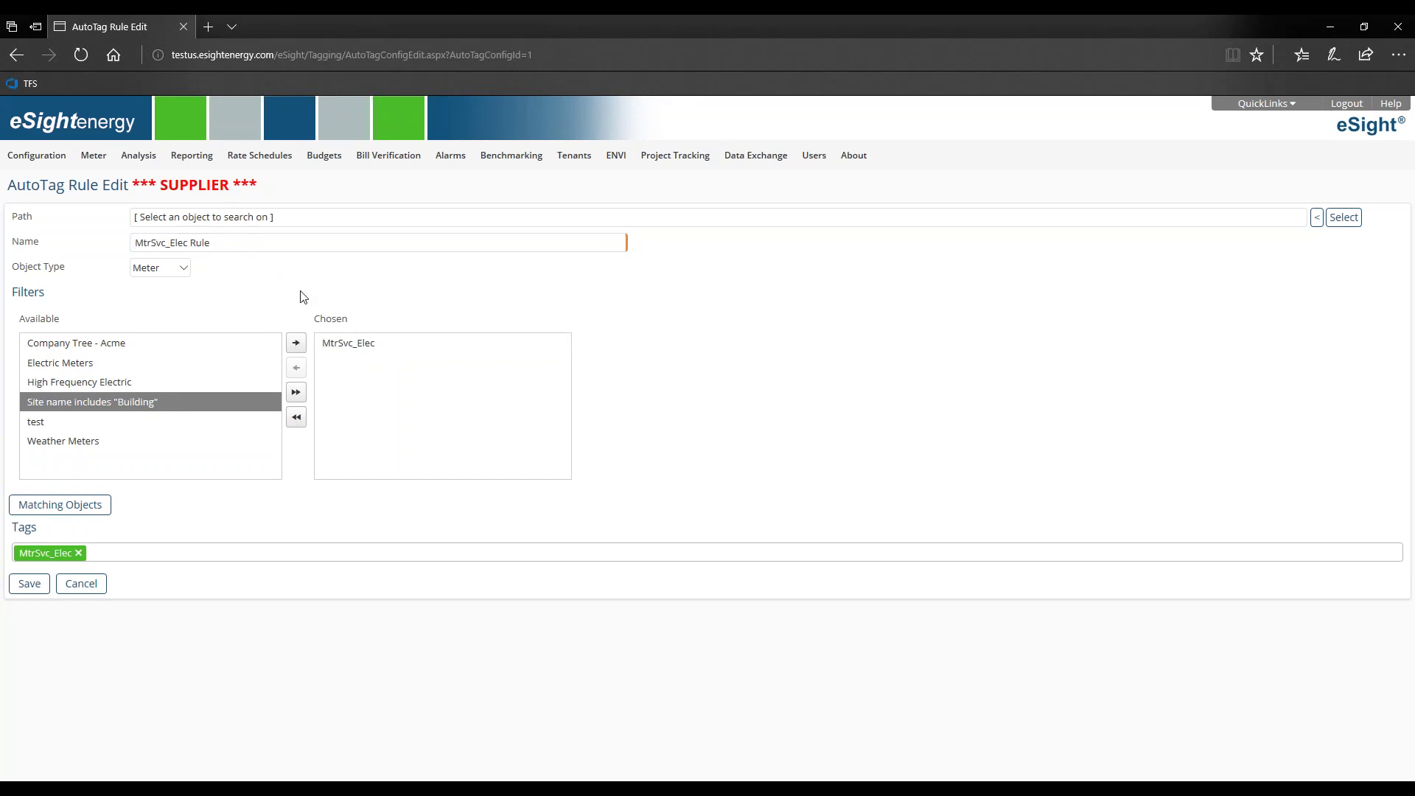
{"action": "left_click", "coordinate": [180, 269]}
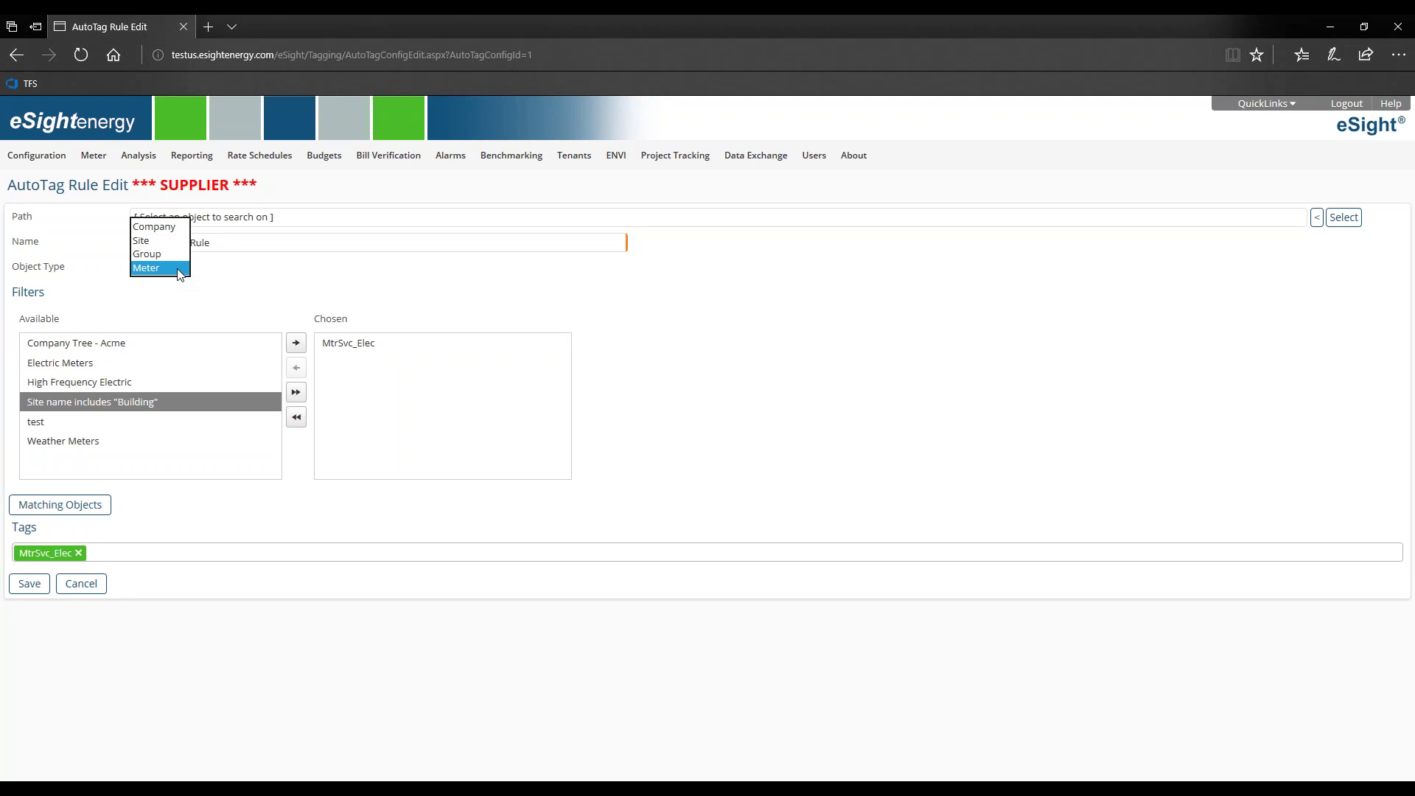
{"action": "left_click", "coordinate": [233, 286]}
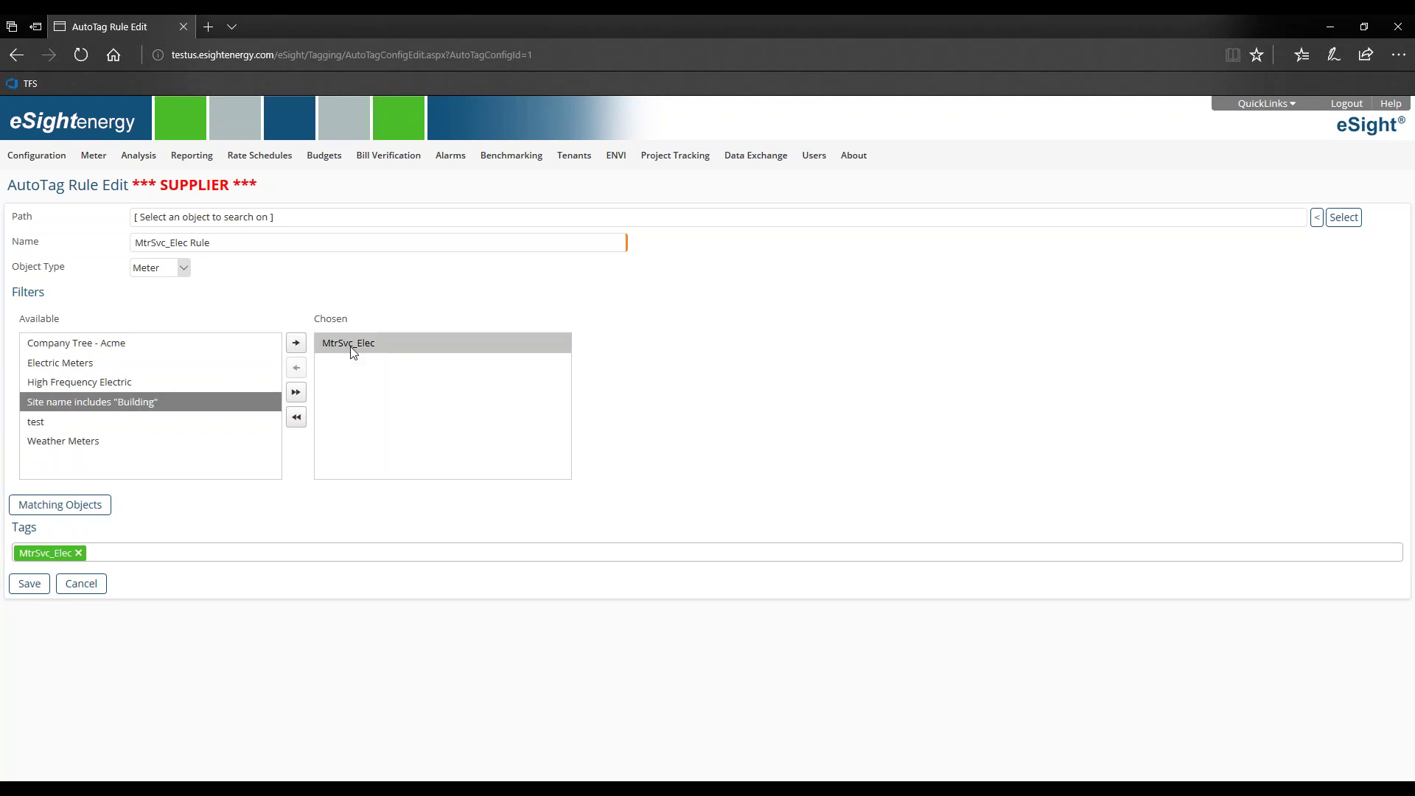
{"action": "left_click", "coordinate": [248, 345]}
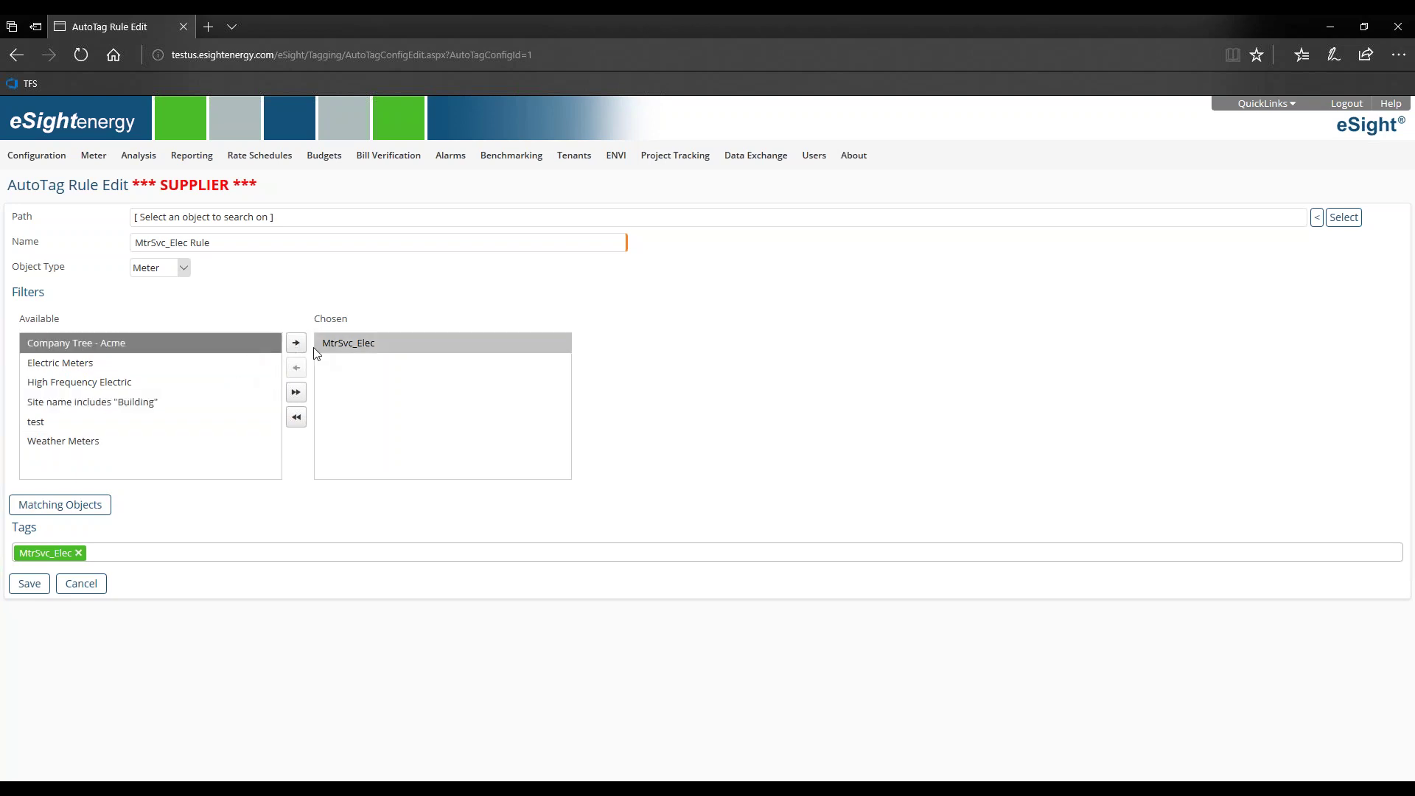
{"action": "left_click", "coordinate": [295, 343]}
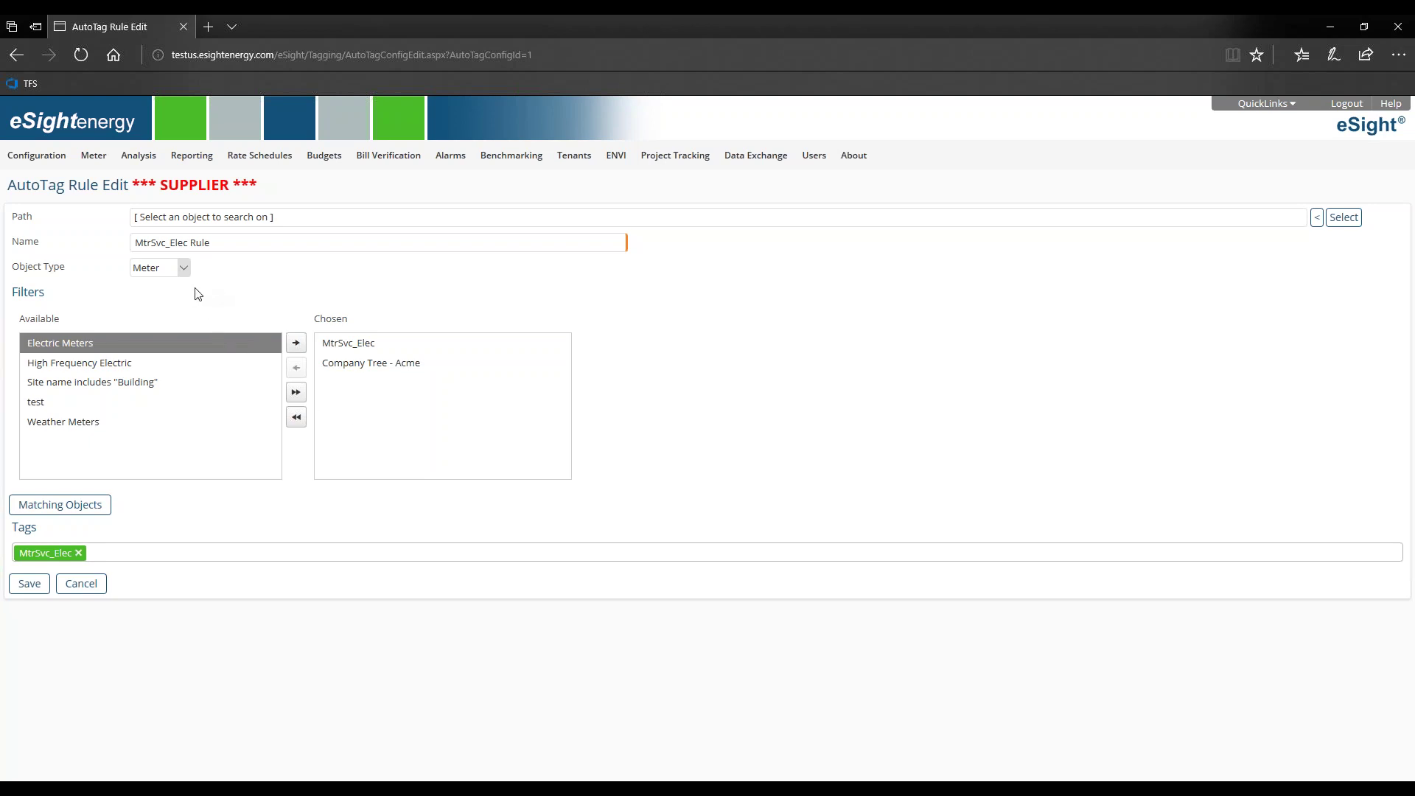
- Go to the list of filters and open the MtrSvc_Elec filter for editing
{"action": "left_click", "coordinate": [41, 155]}
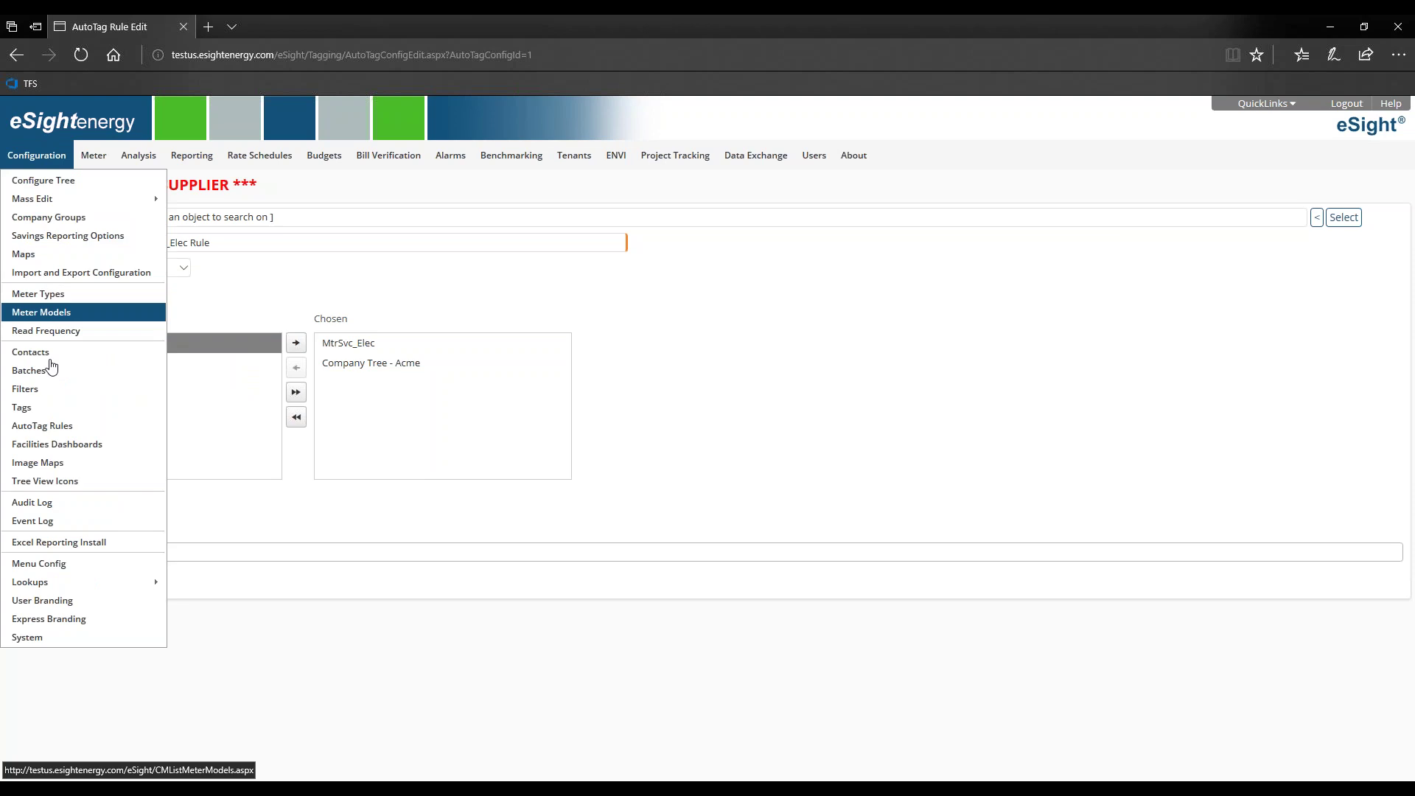
{"action": "left_click", "coordinate": [51, 390]}
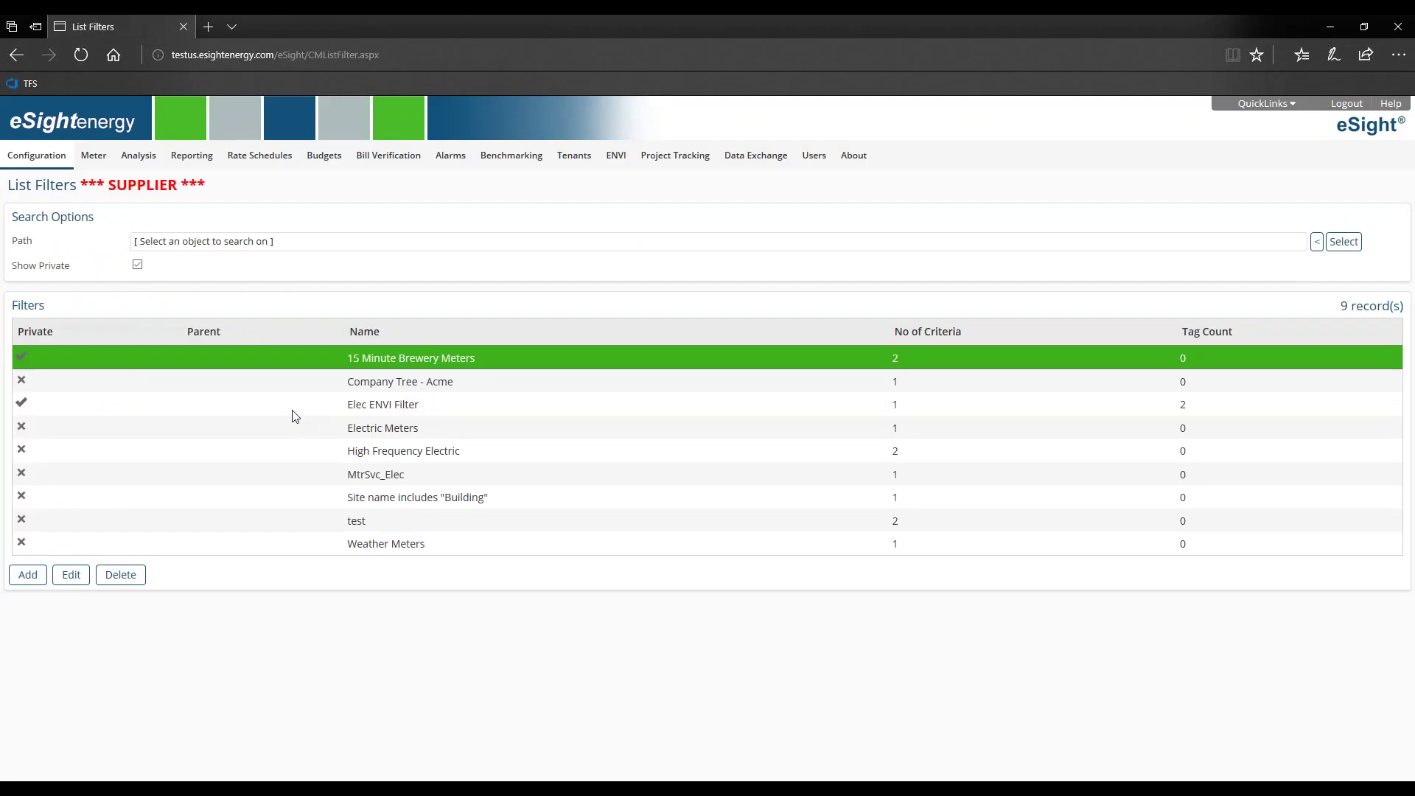
{"action": "left_click", "coordinate": [228, 388]}
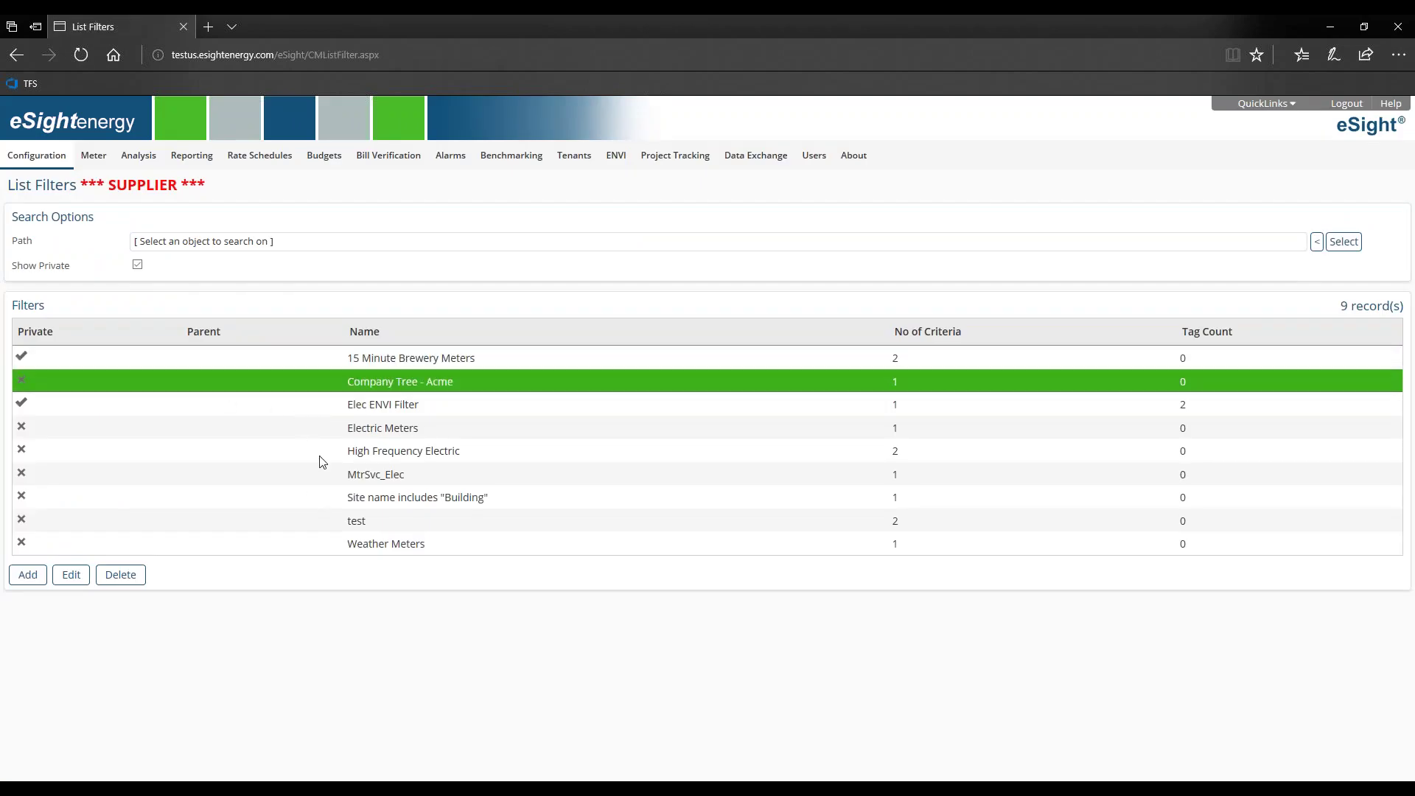
{"action": "left_click", "coordinate": [333, 479]}
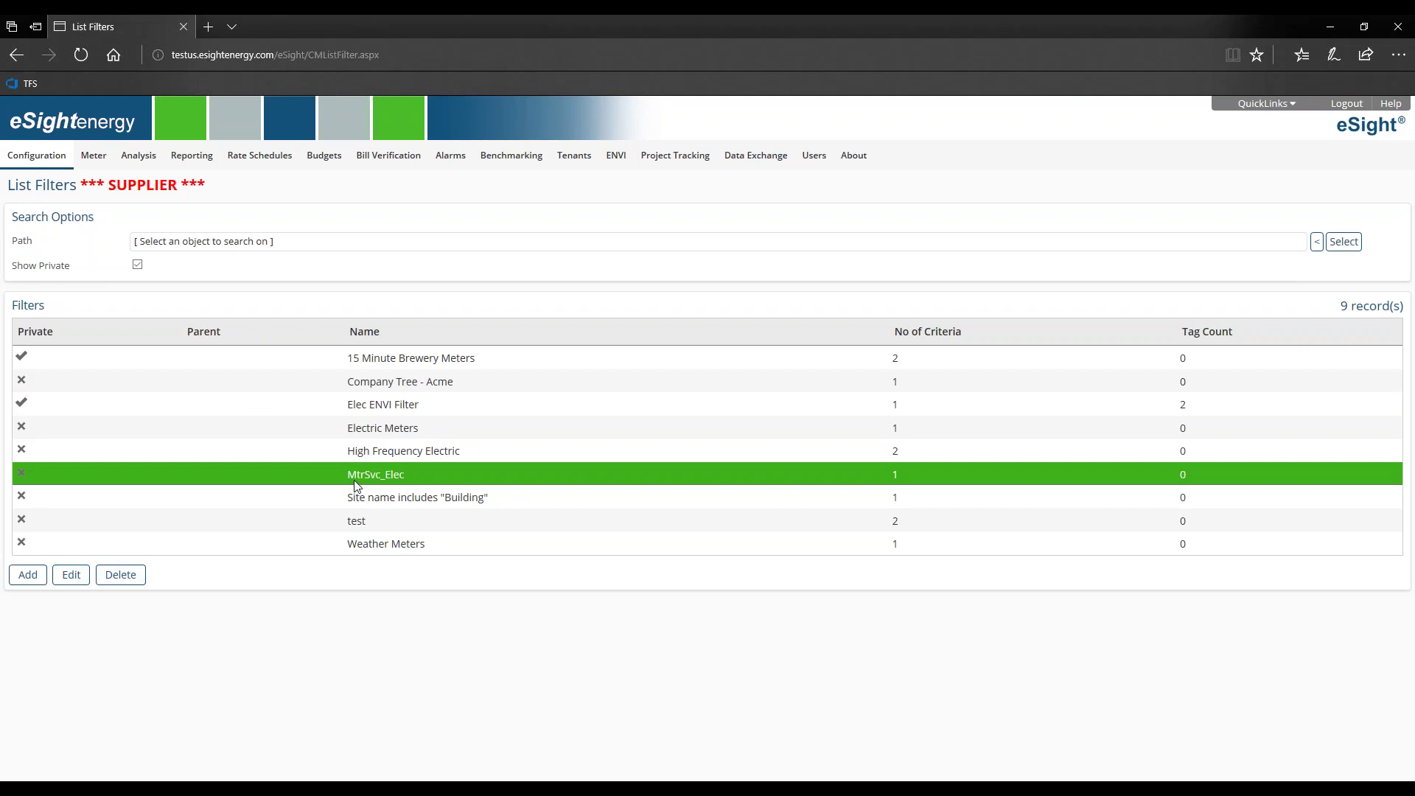
{"action": "left_click", "coordinate": [72, 576]}
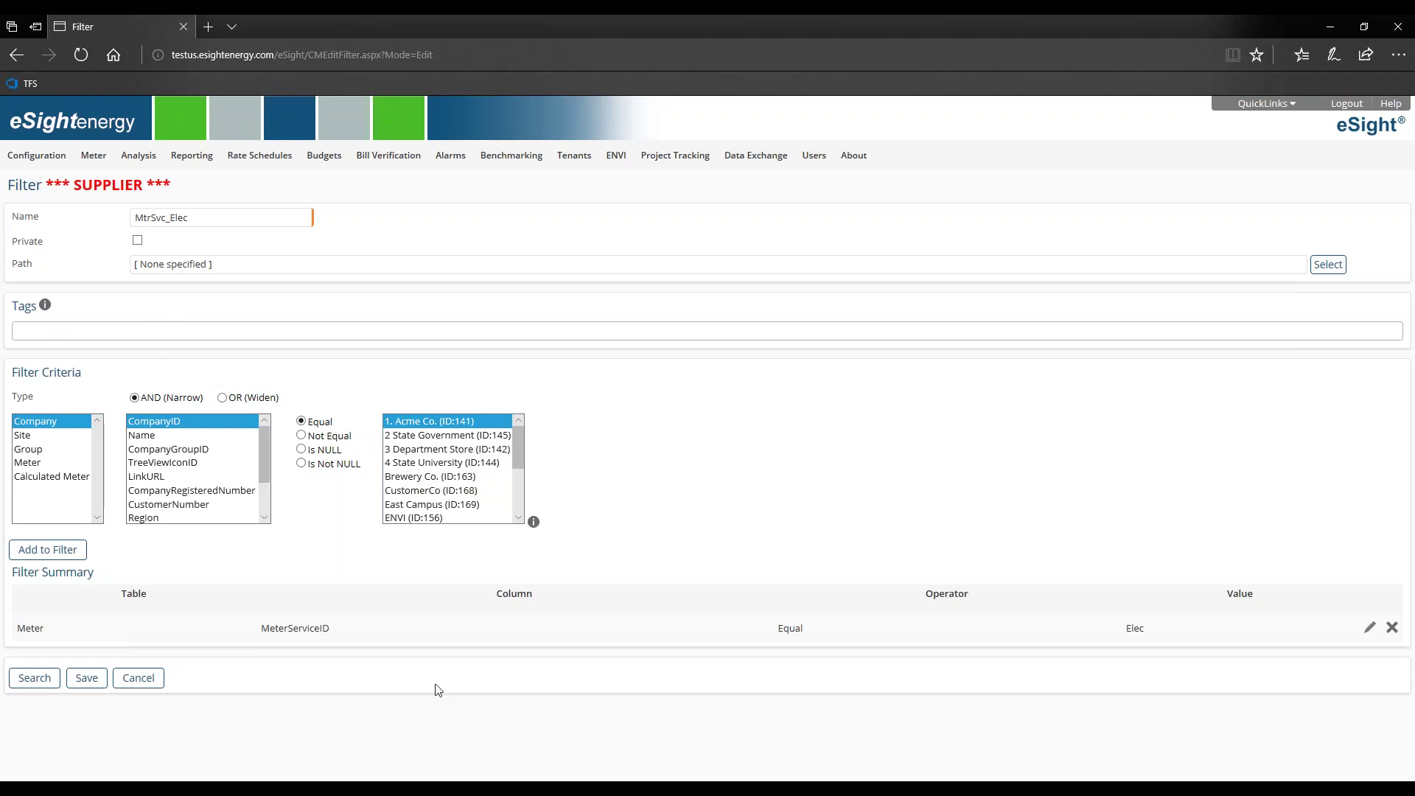
- Examine the filter's MeterServiceID criterion and its AND (Narrow) type
{"action": "left_click_drag", "start_coordinate": [24, 628], "coordinate": [417, 635]}
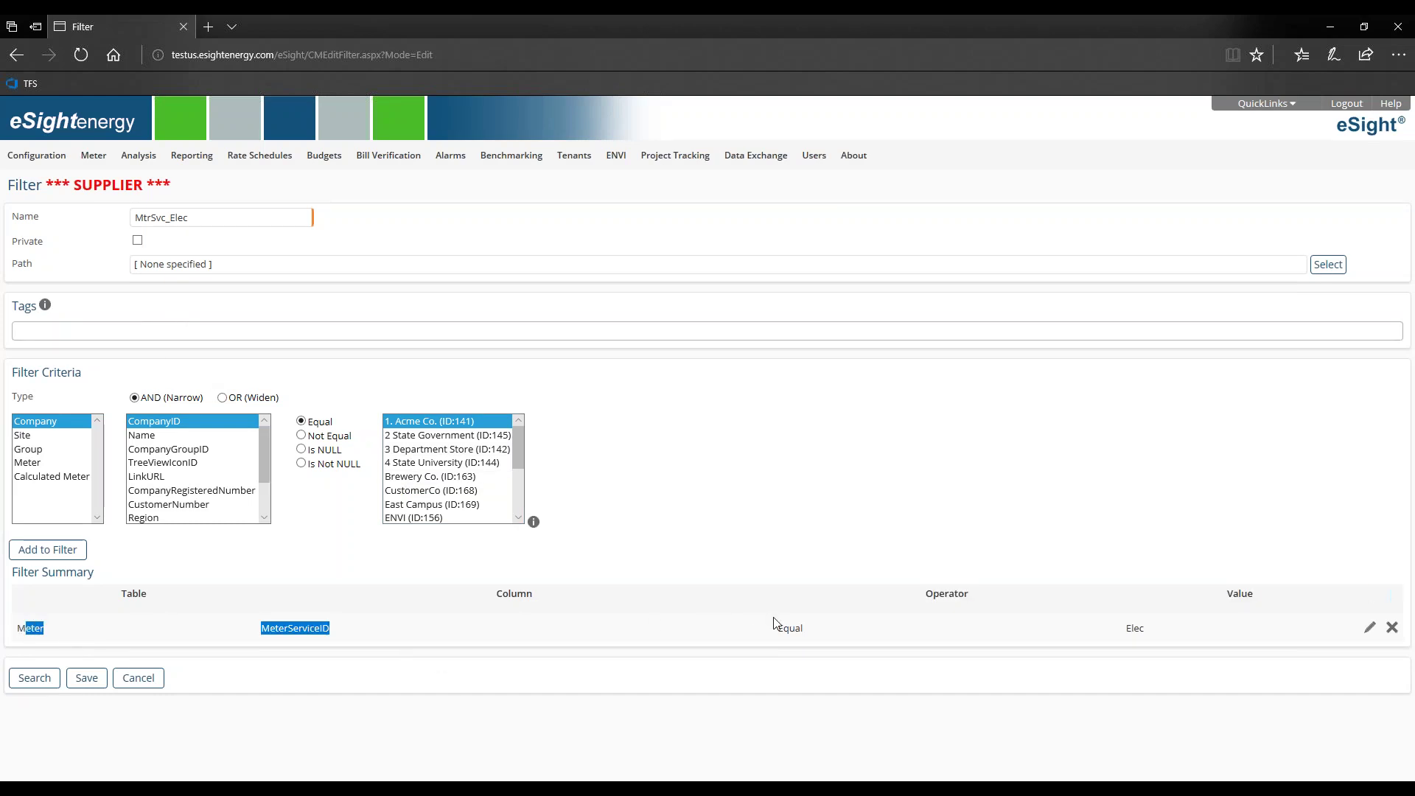
{"action": "left_click", "coordinate": [208, 647]}
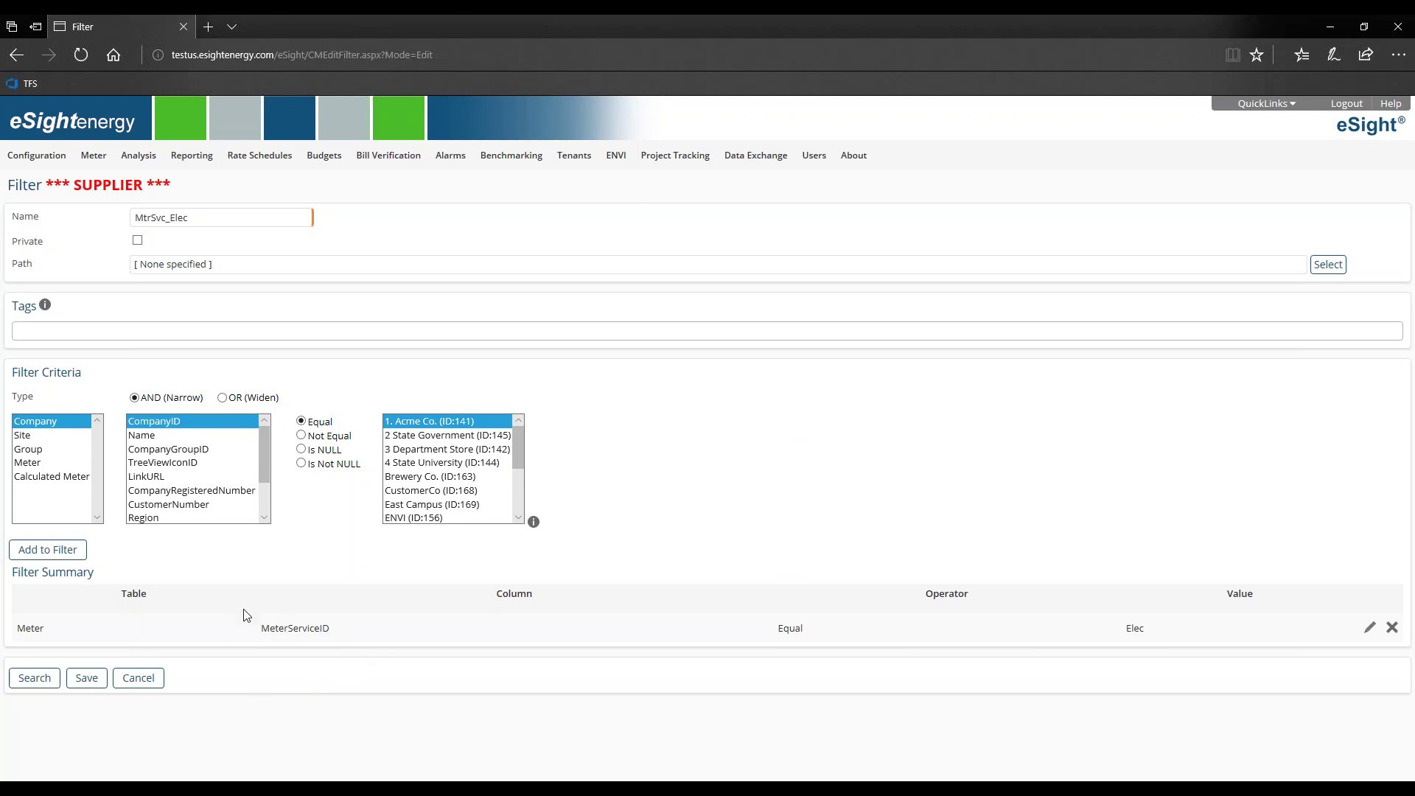
{"action": "left_click_drag", "start_coordinate": [166, 398], "coordinate": [204, 398]}
{"action": "left_click_drag", "start_coordinate": [319, 630], "coordinate": [396, 645]}
- Reopen the MtrSvc_Elec Rule from the AutoTag Rules list and review its filters and object type
{"action": "mouse_move", "coordinate": [36, 155]}
{"action": "left_click", "coordinate": [52, 425]}
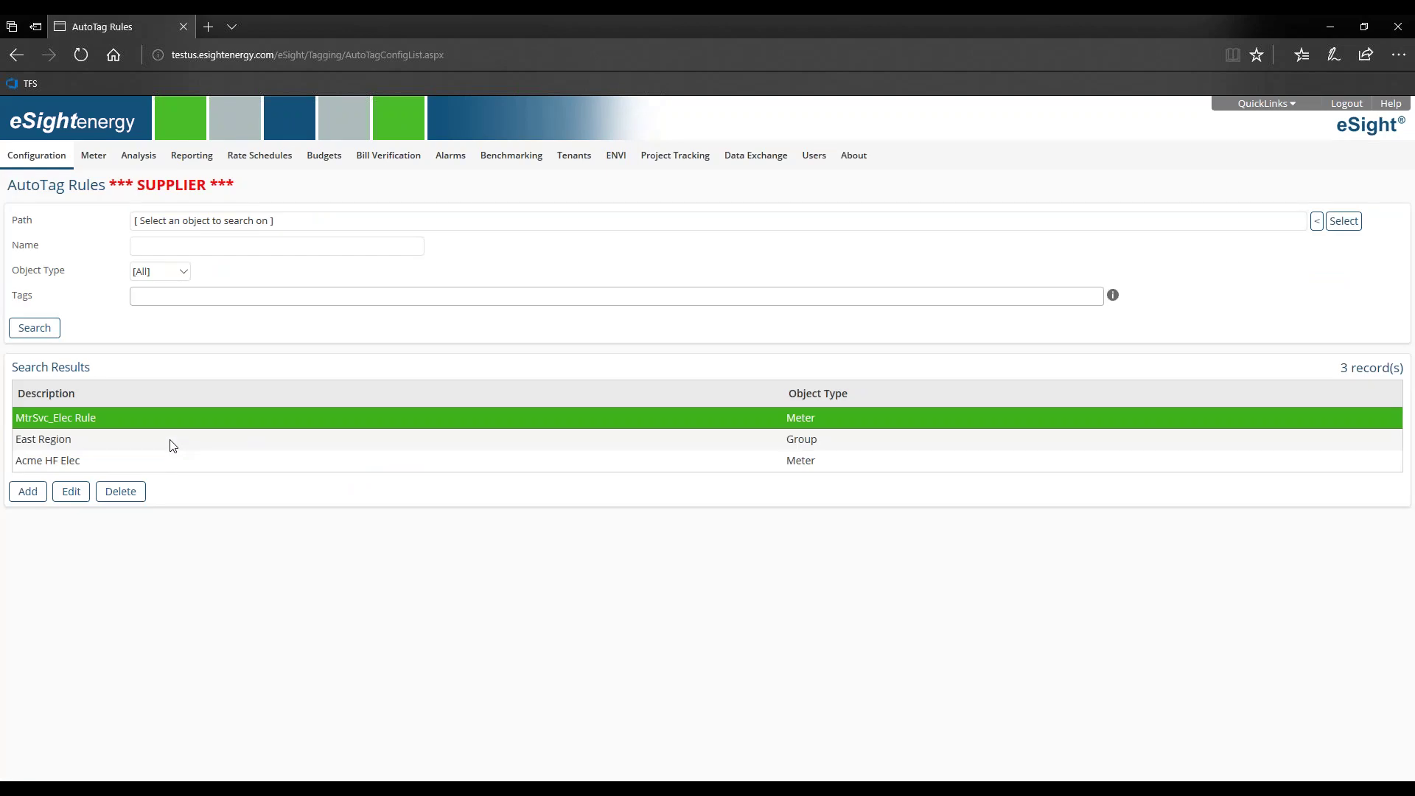
{"action": "left_click", "coordinate": [71, 492]}
{"action": "left_click", "coordinate": [215, 395]}
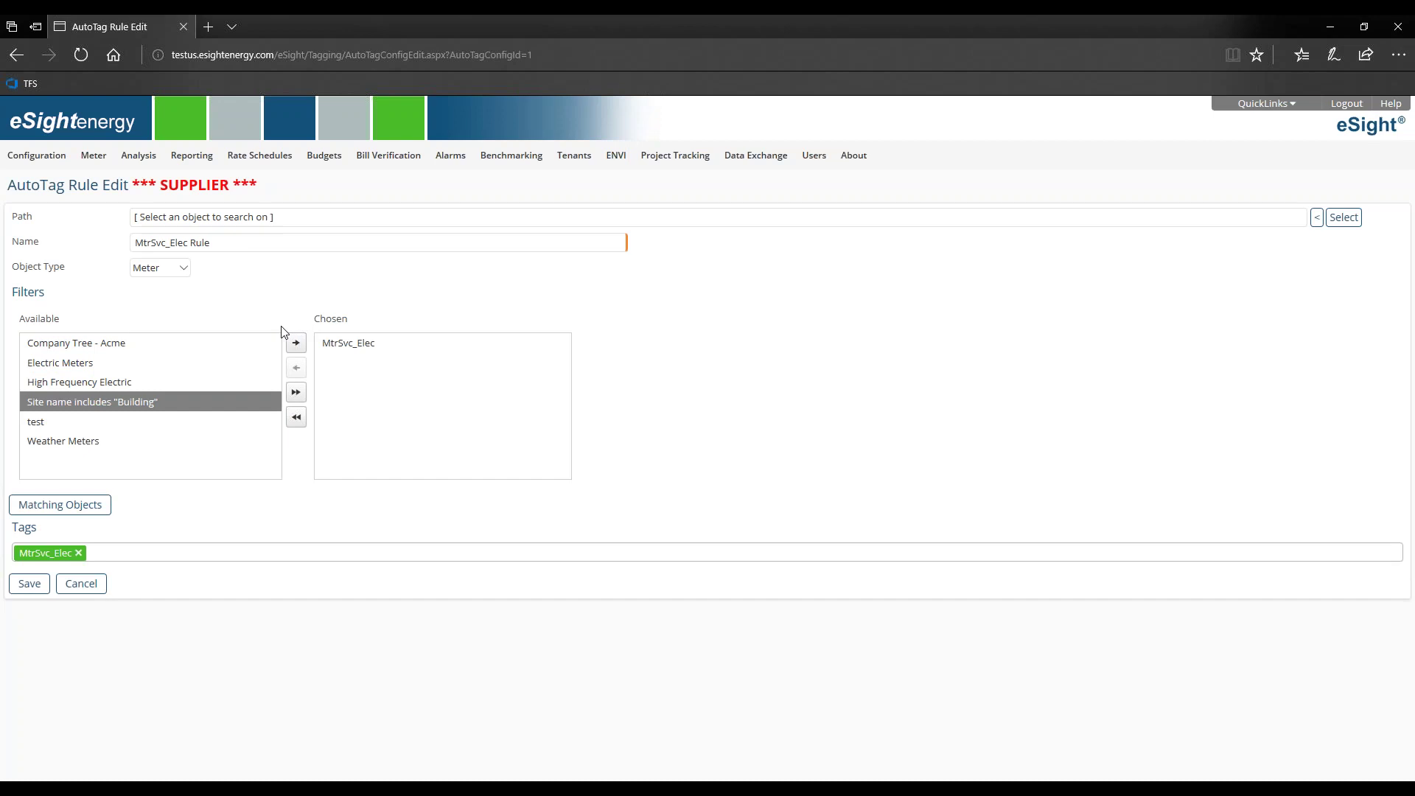
{"action": "left_click", "coordinate": [155, 270]}
{"action": "left_click", "coordinate": [294, 305]}
{"action": "mouse_move", "coordinate": [140, 155]}
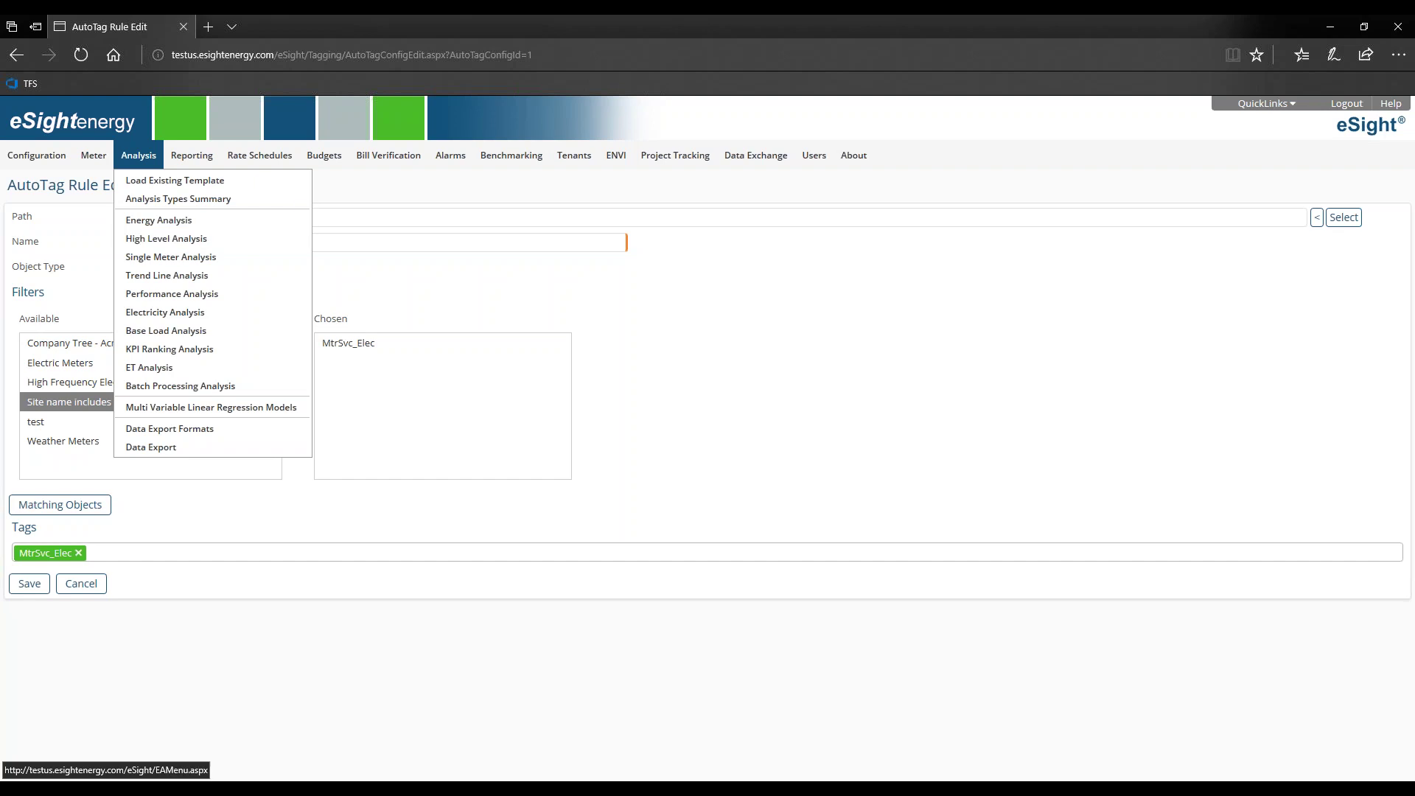
{"action": "mouse_move", "coordinate": [675, 156]}
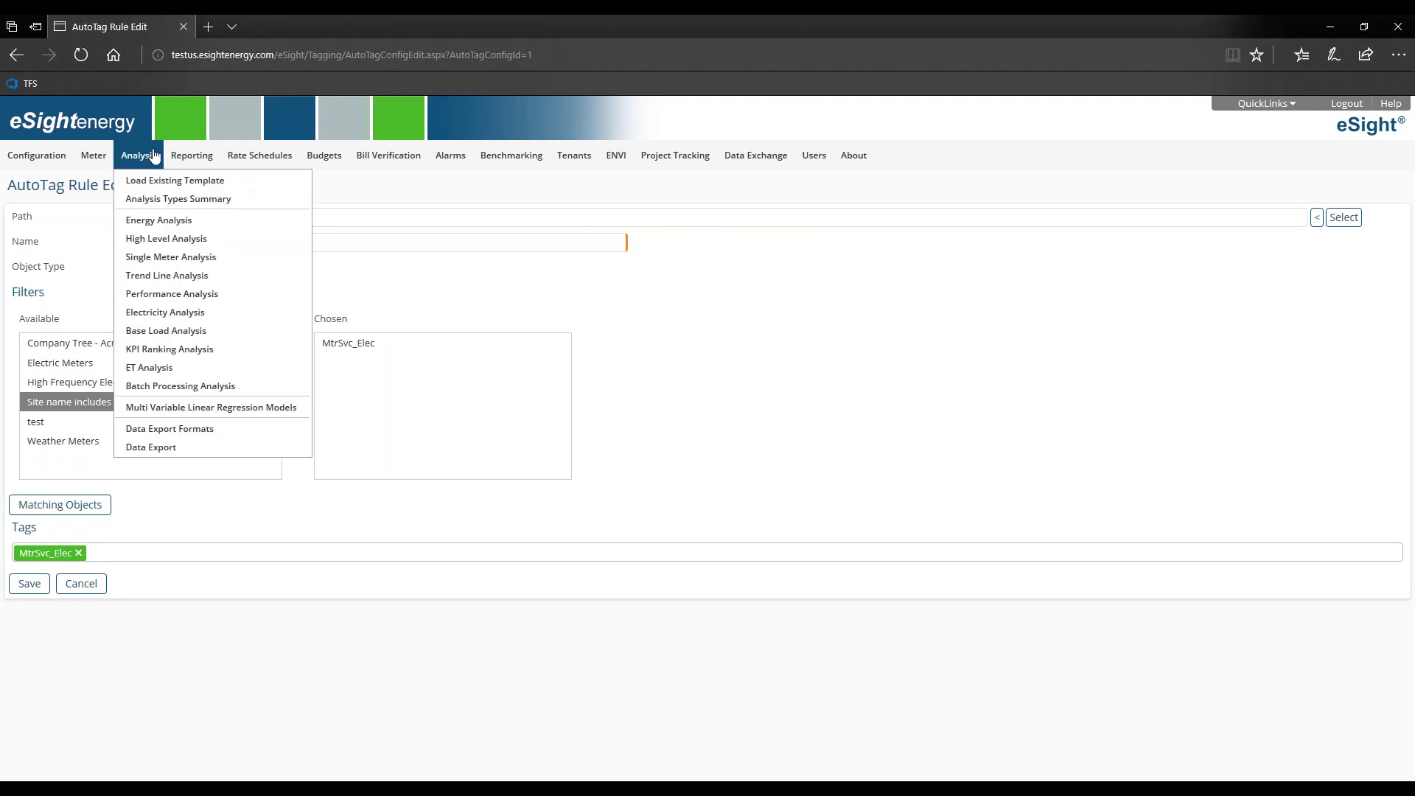
- Open Energy Analysis and add Meter1 from Acme Co.'s Admin Building to the chosen meters
{"action": "left_click", "coordinate": [167, 224]}
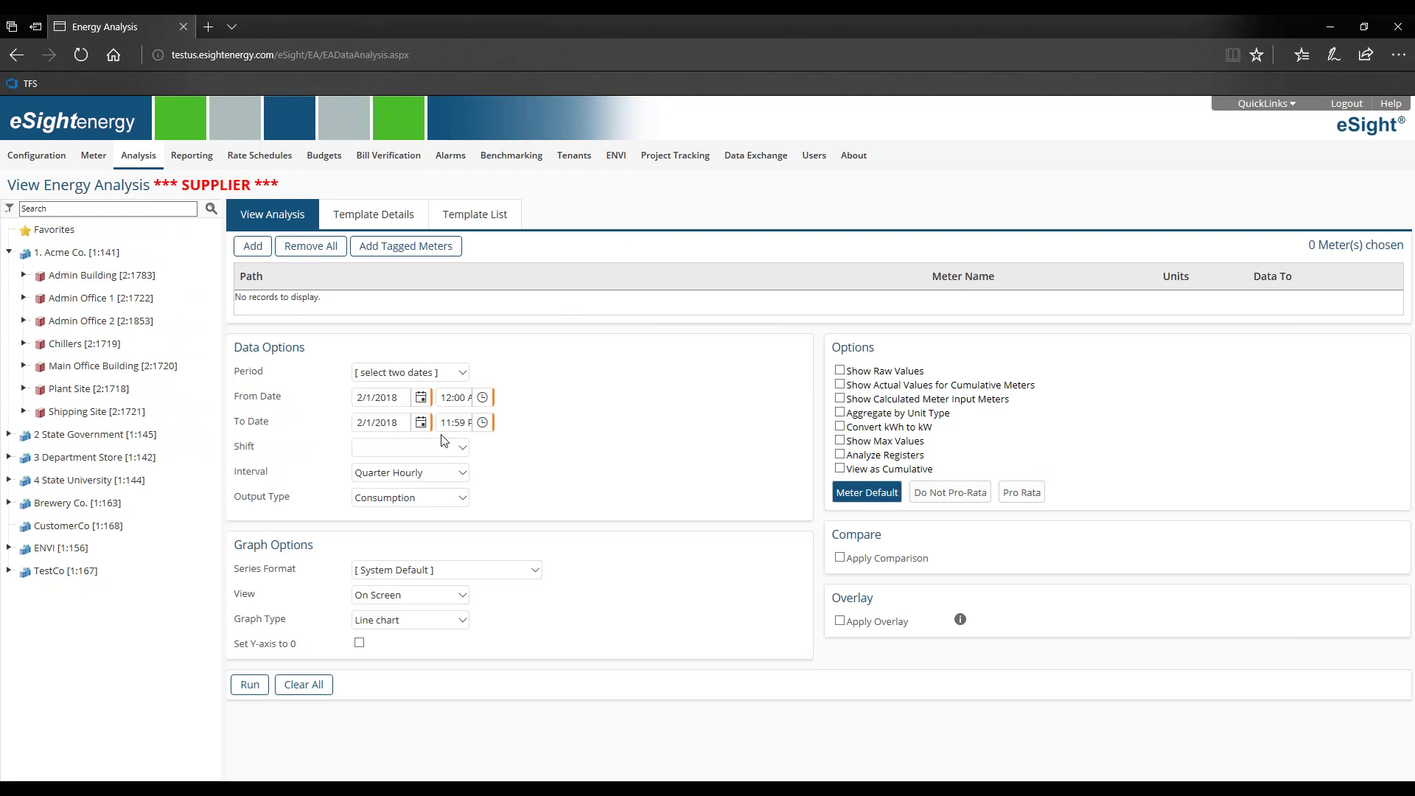
{"action": "left_click", "coordinate": [23, 275]}
{"action": "left_click", "coordinate": [116, 368]}
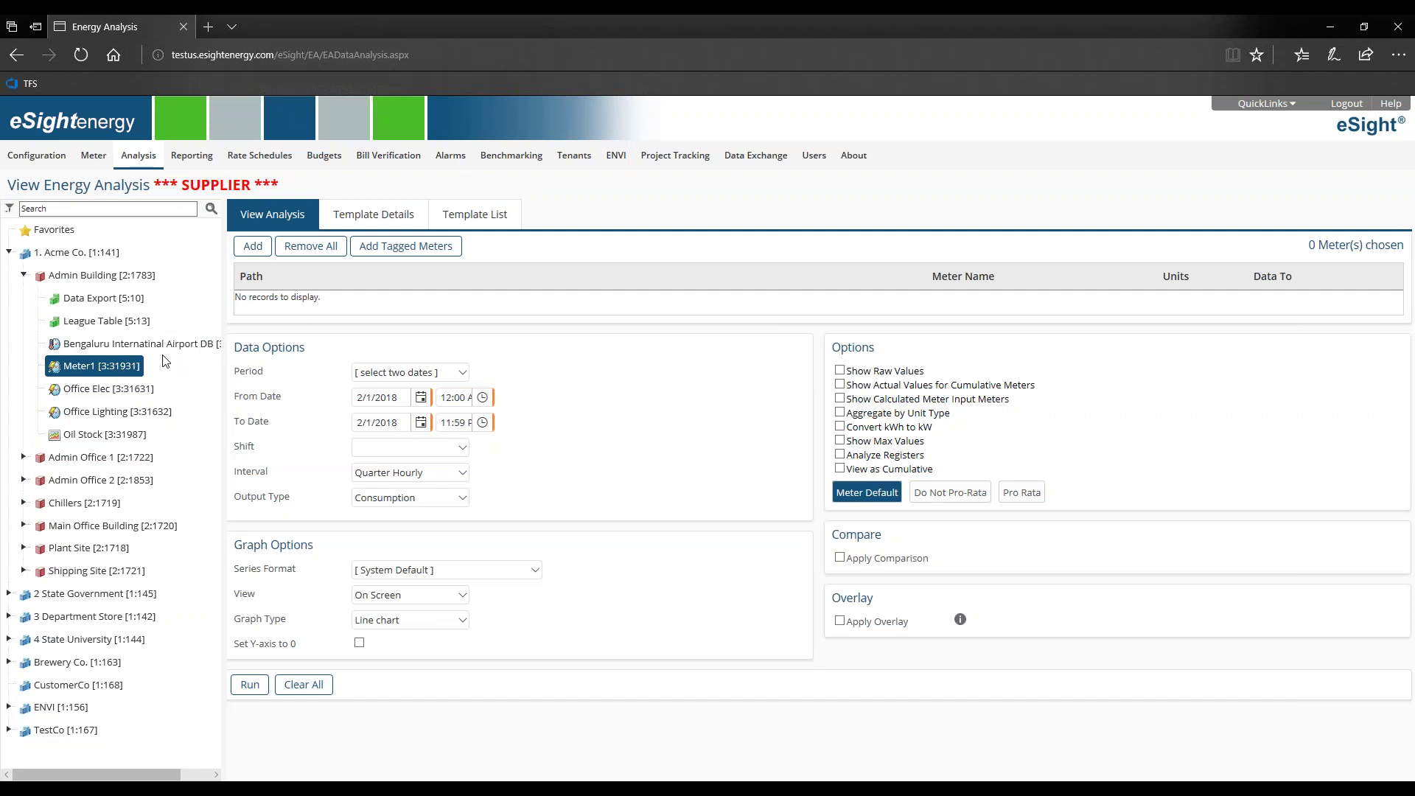
{"action": "left_click_drag", "start_coordinate": [165, 361], "coordinate": [384, 324]}
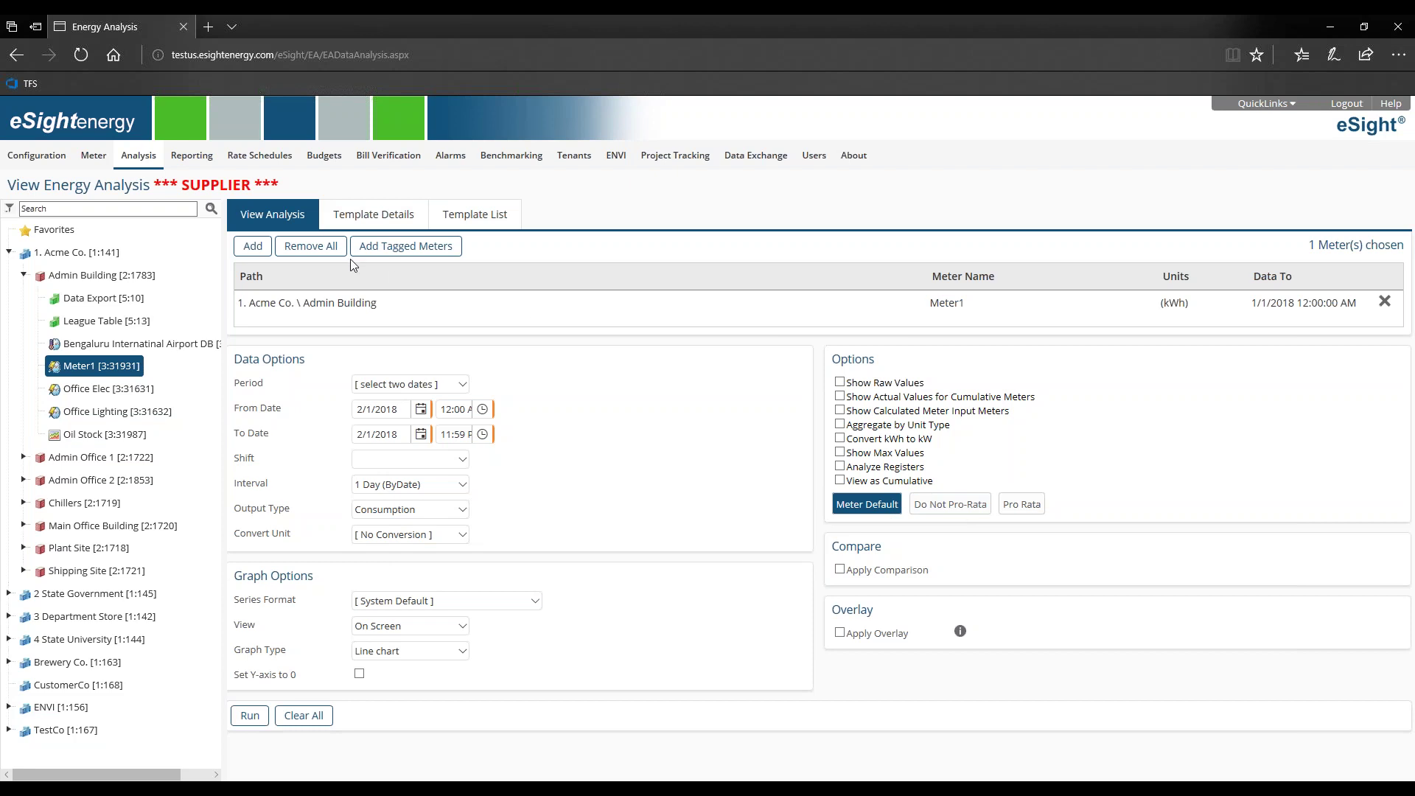
- Add all meters tagged Electricity to the analysis and look through the meter list
{"action": "left_click", "coordinate": [423, 250]}
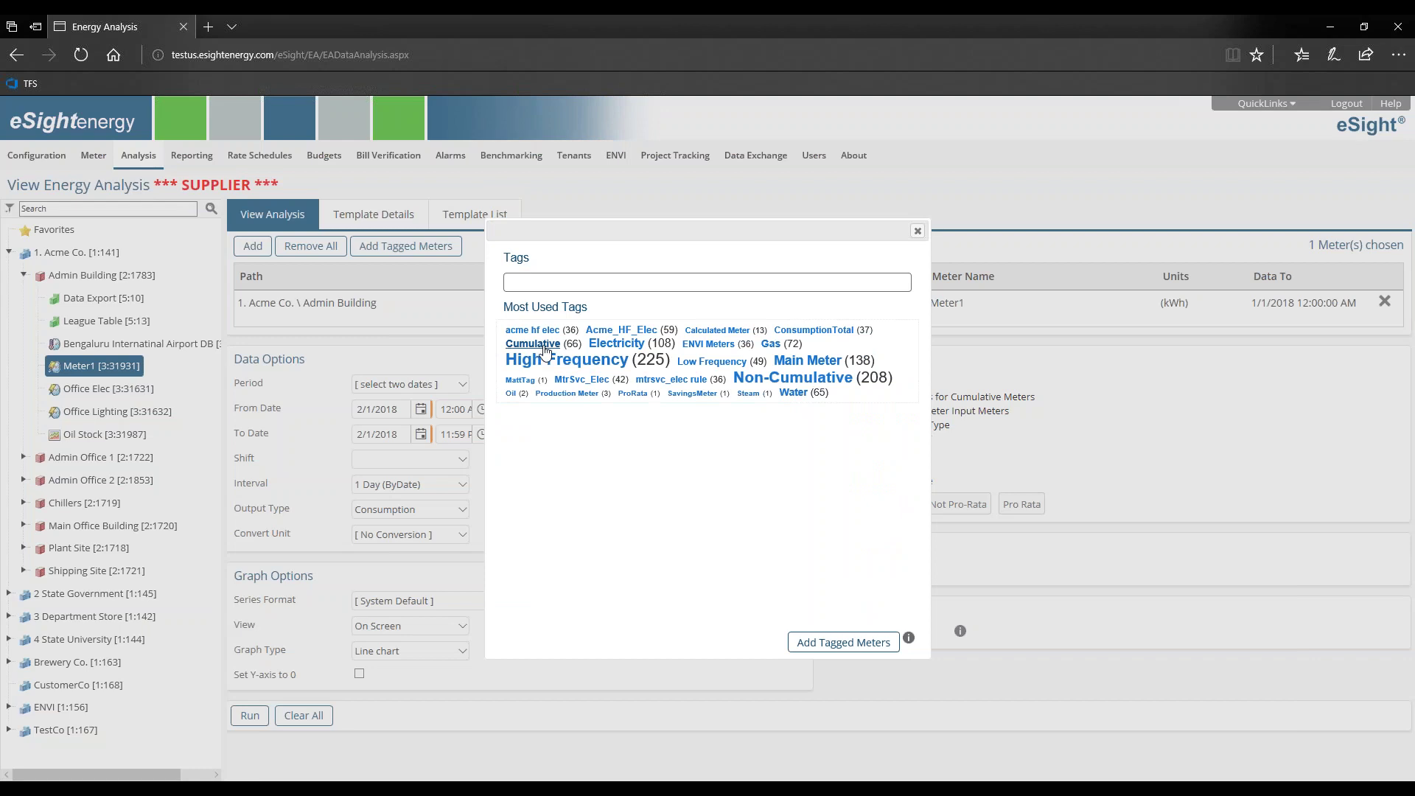
{"action": "left_click", "coordinate": [612, 357]}
{"action": "left_click", "coordinate": [846, 642]}
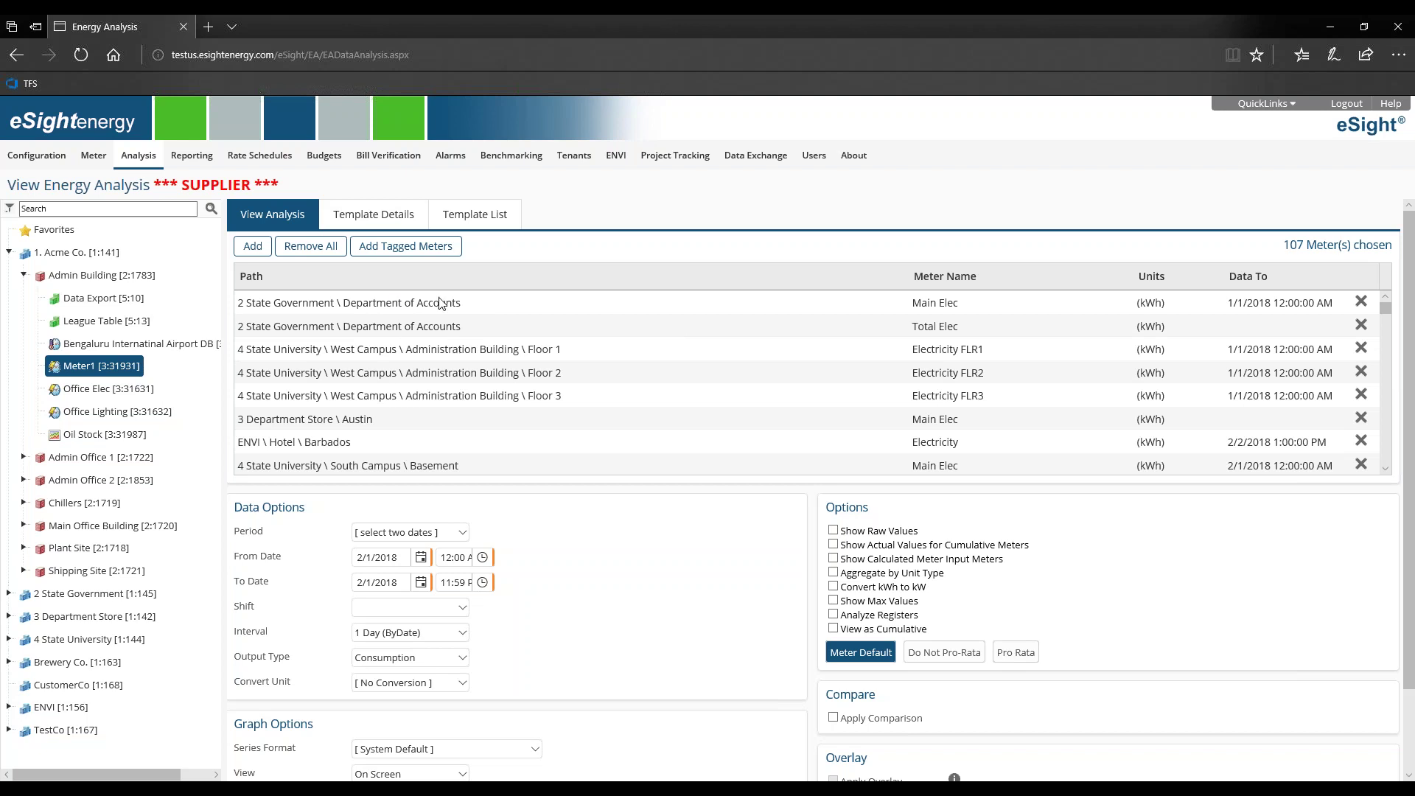
{"action": "scroll", "coordinate": [325, 333], "scroll_direction": "down", "scroll_amount": 1}
{"action": "scroll", "coordinate": [324, 333], "scroll_direction": "up", "scroll_amount": 1}
- Remove all chosen meters and add only Admin Building's Meter1 back to the analysis
{"action": "left_click", "coordinate": [406, 246]}
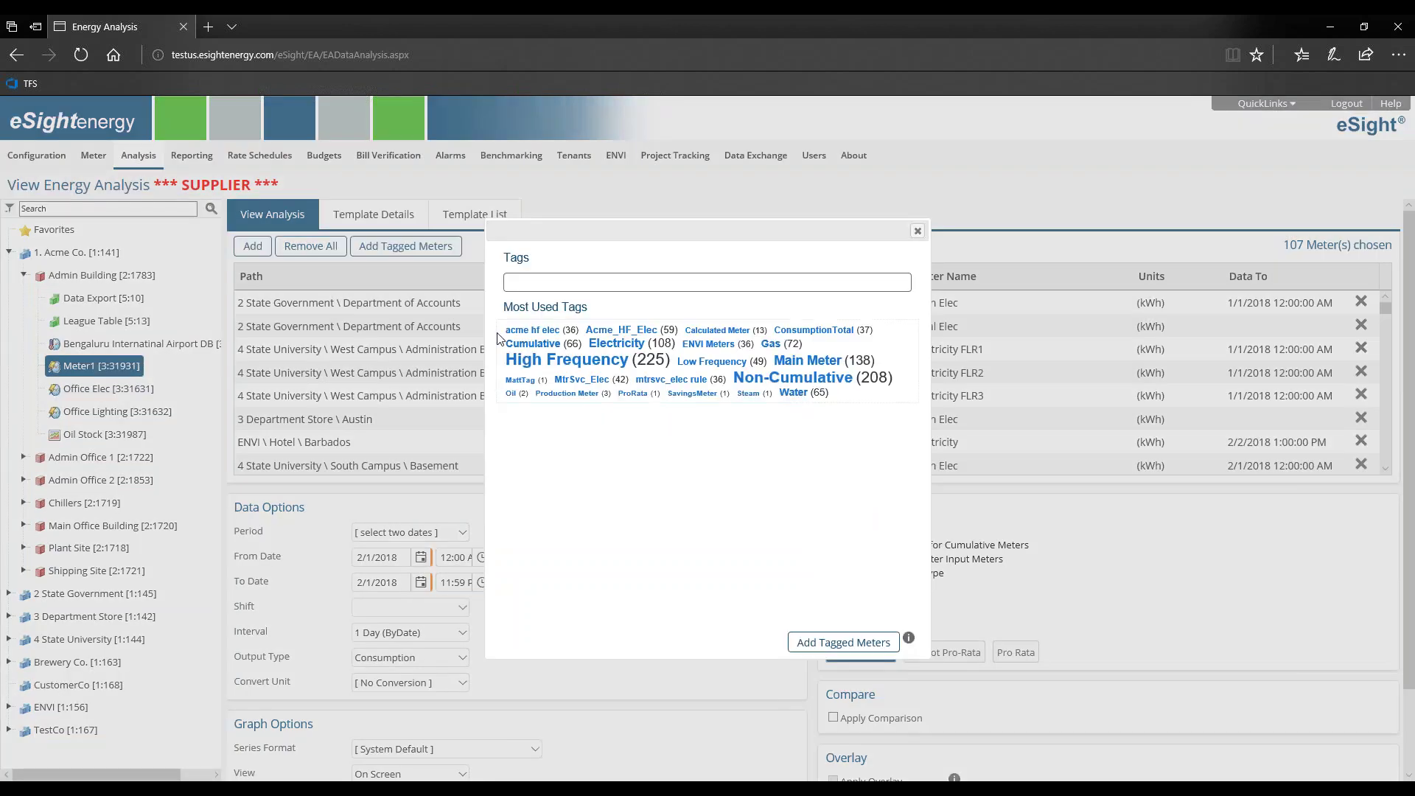
{"action": "left_click", "coordinate": [917, 230]}
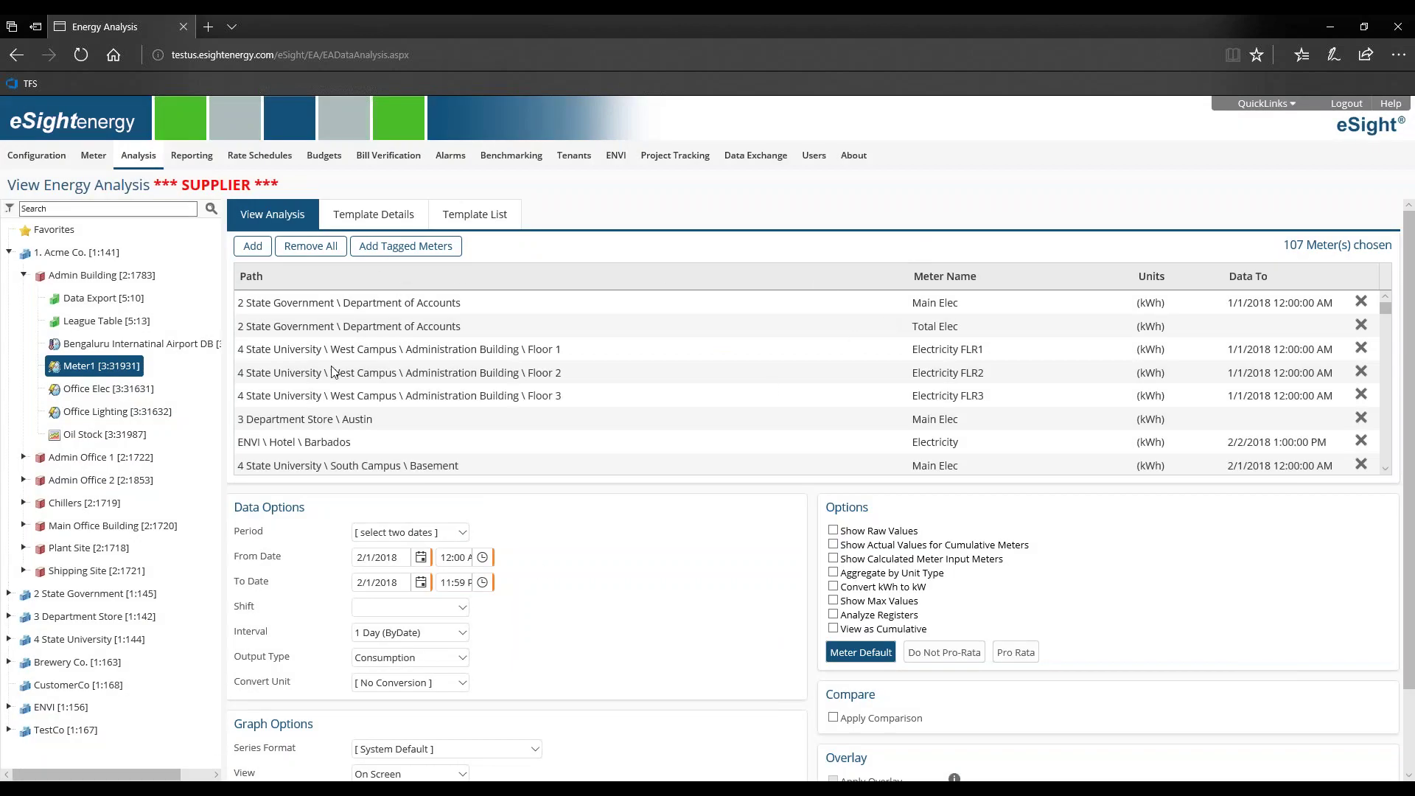
{"action": "left_click", "coordinate": [311, 246]}
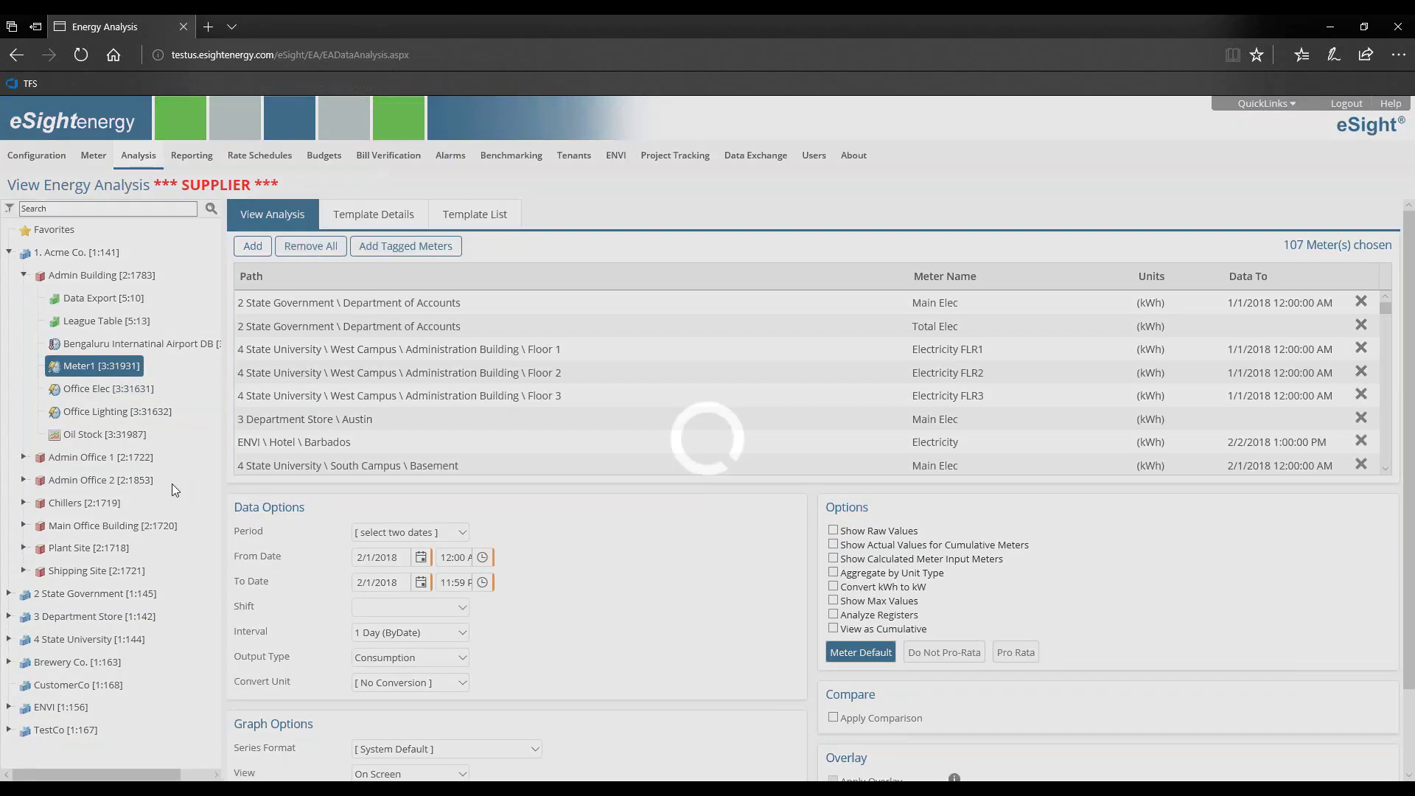
{"action": "left_click", "coordinate": [268, 253]}
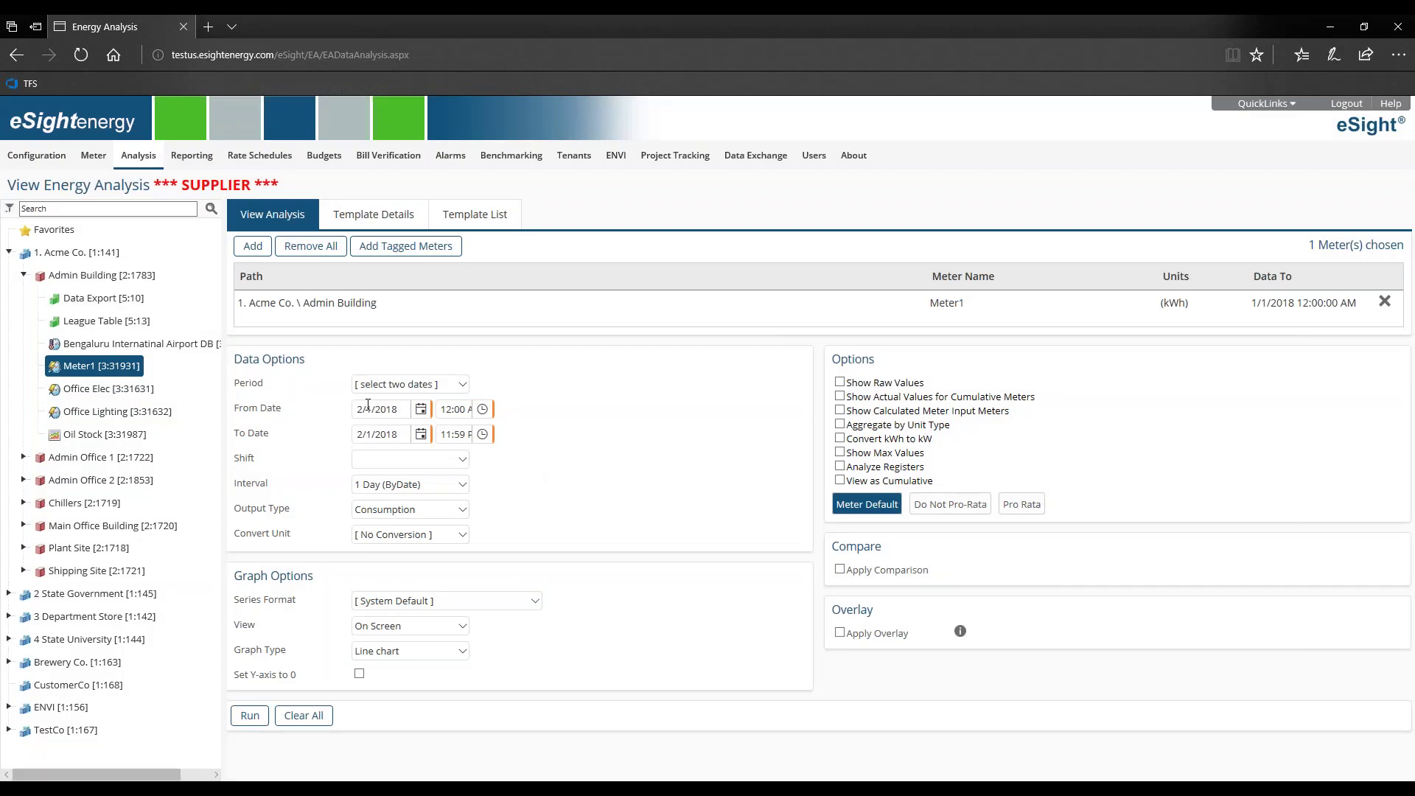
- Set the analysis period to Last Week
{"action": "left_click", "coordinate": [423, 384]}
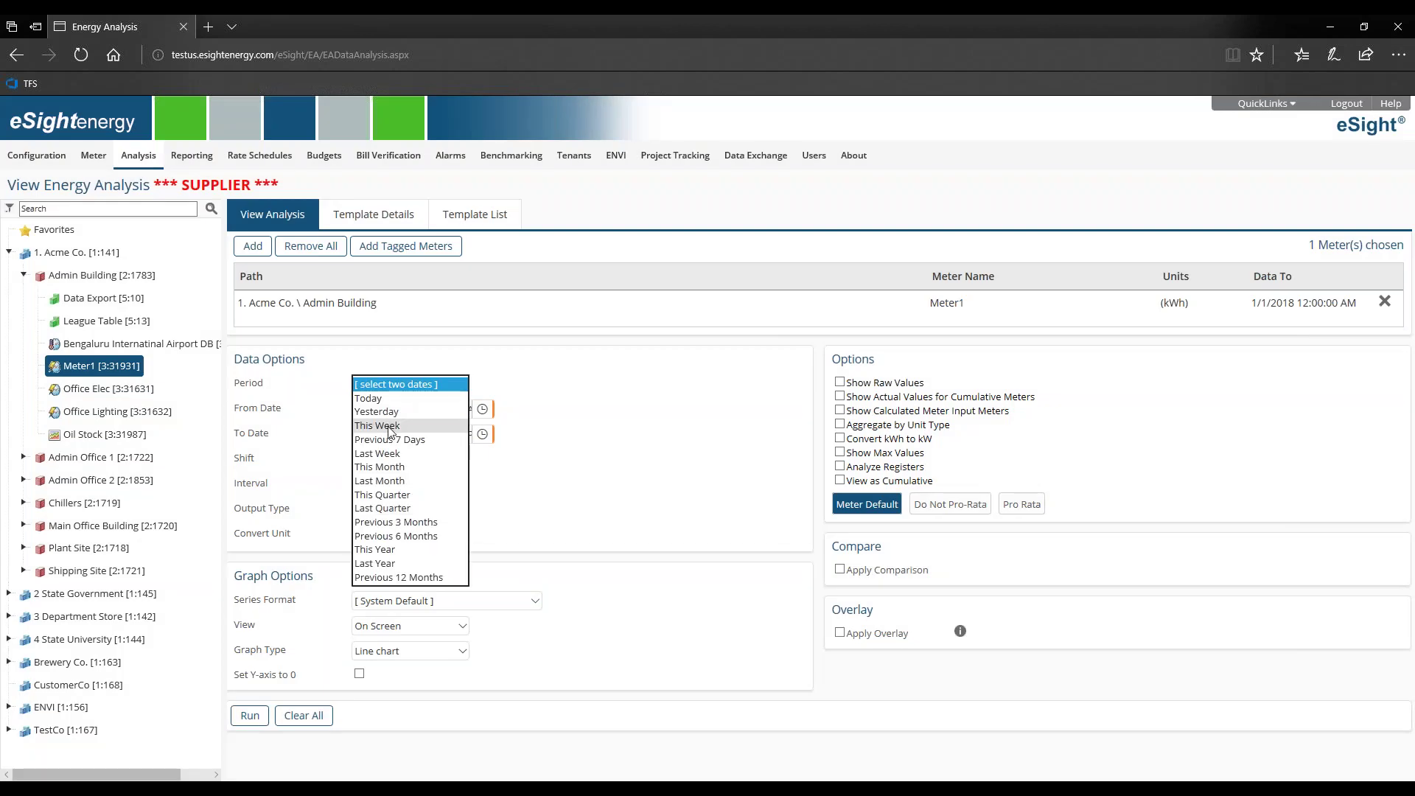
{"action": "left_click", "coordinate": [399, 453]}
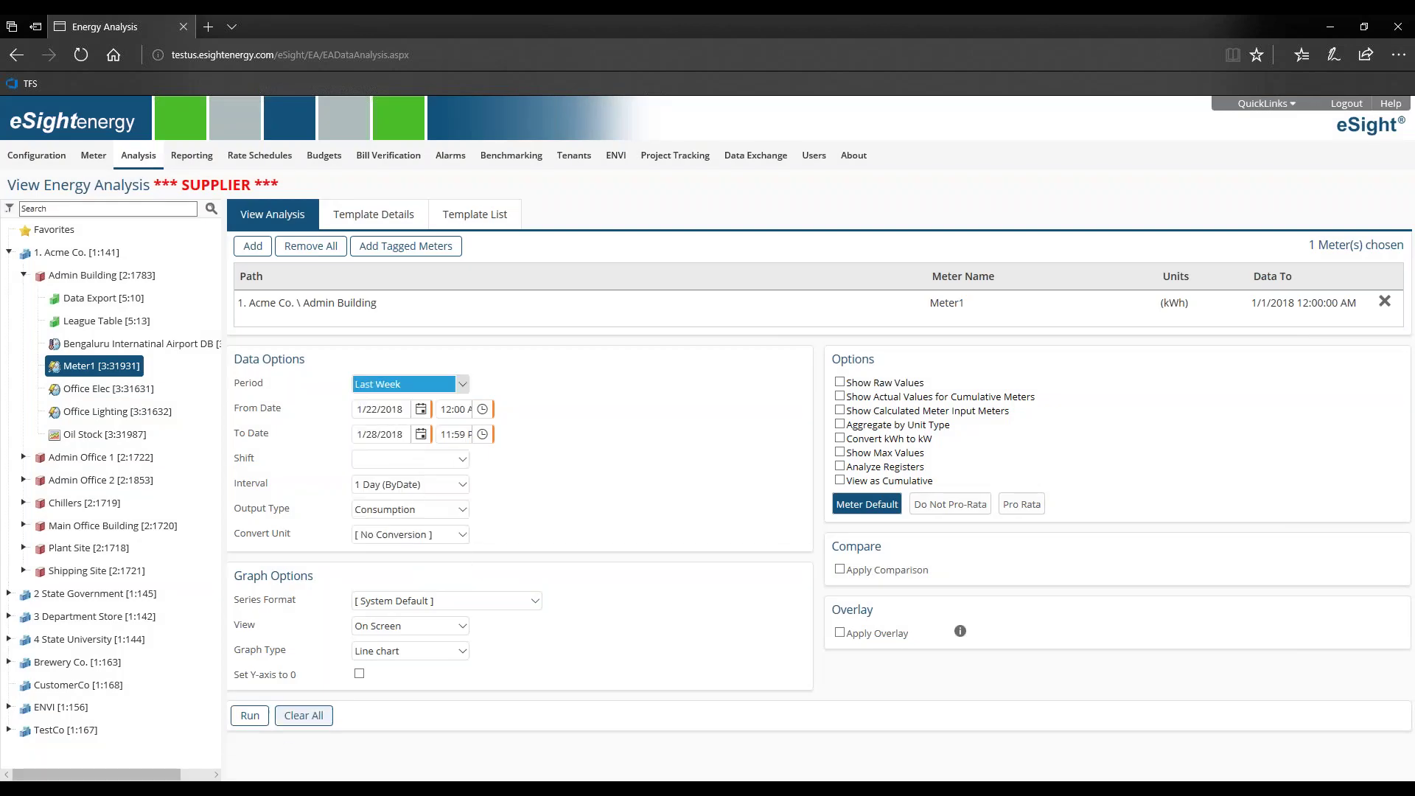
{"action": "left_click", "coordinate": [250, 716]}
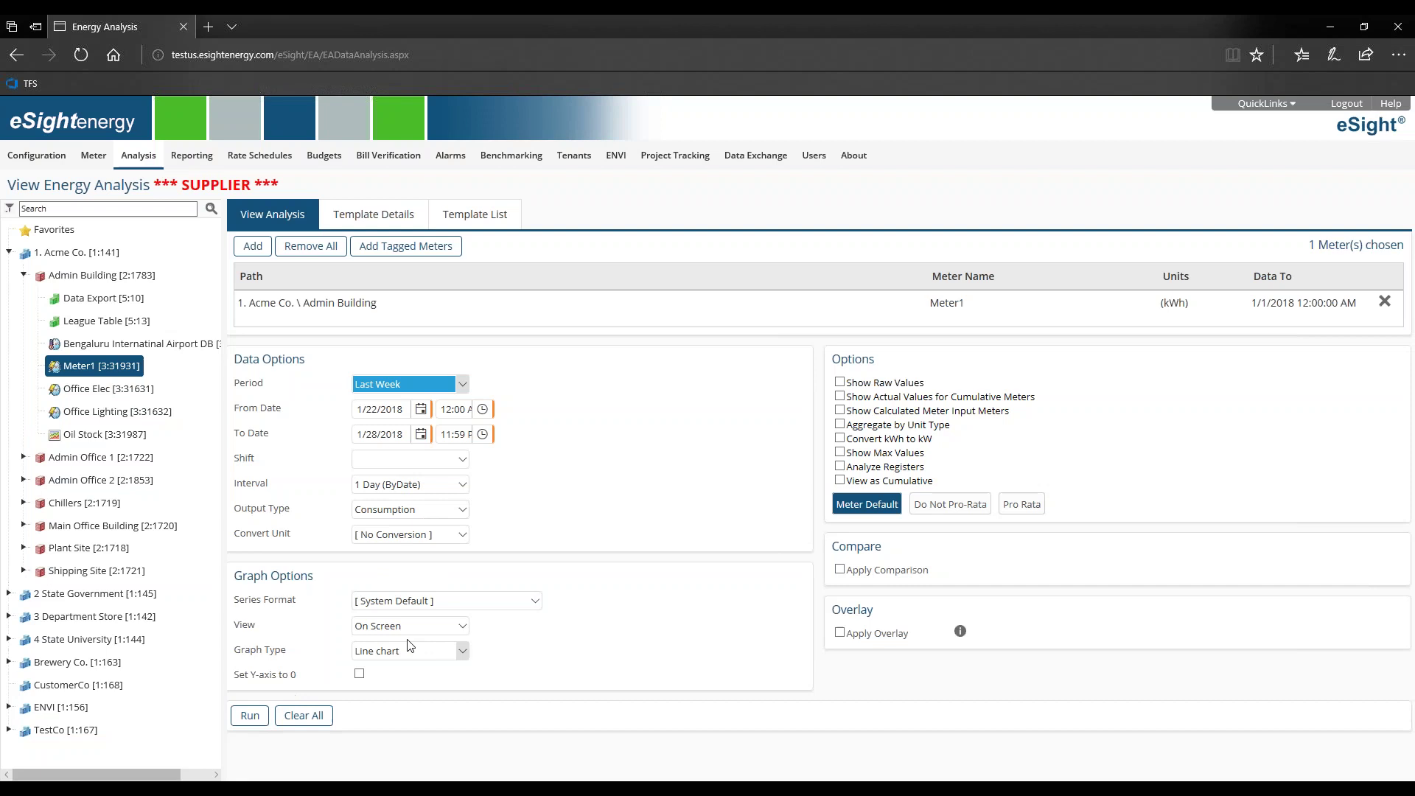
- Set the graph's series format to Path and run the energy analysis for Meter1
{"action": "left_click", "coordinate": [535, 600]}
{"action": "left_click", "coordinate": [639, 593]}
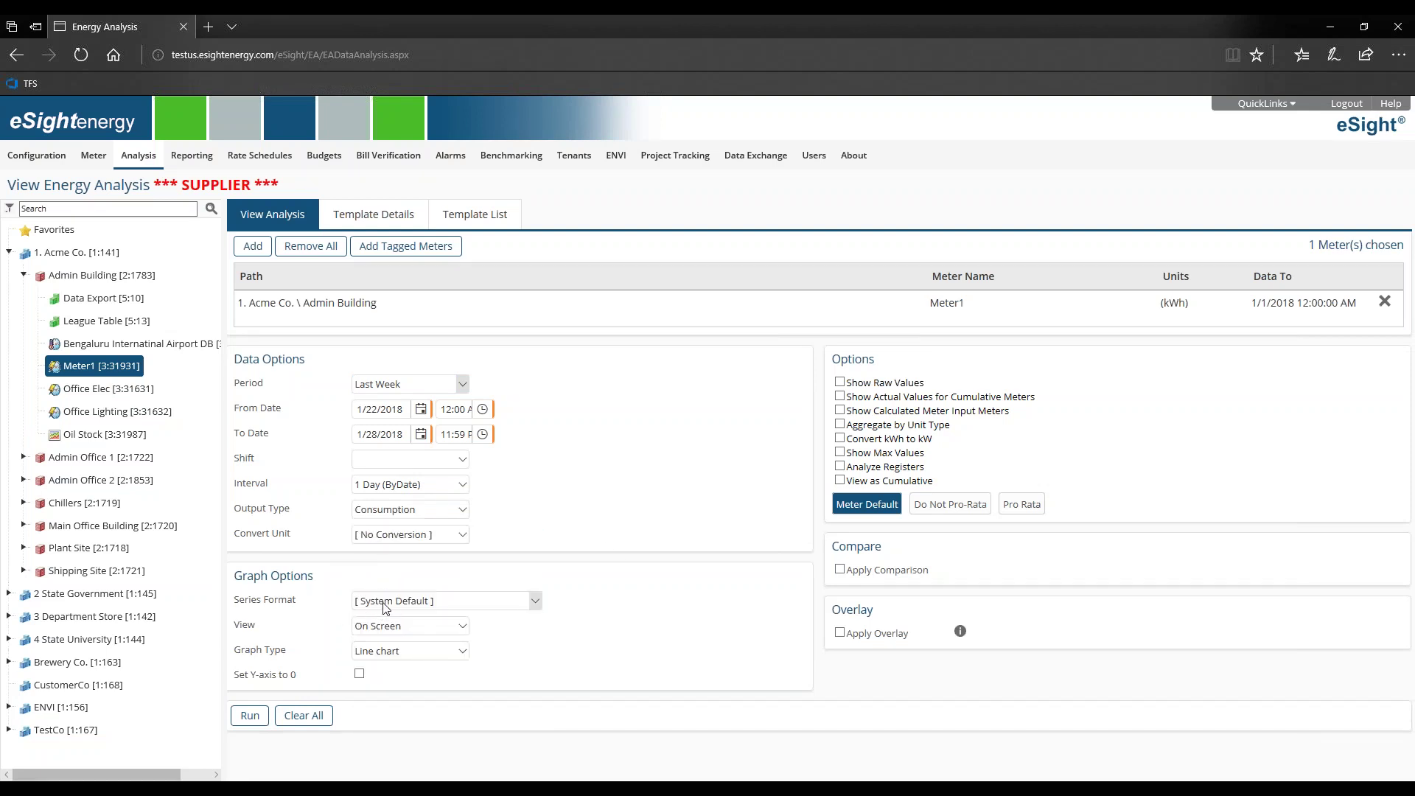
{"action": "left_click", "coordinate": [412, 608]}
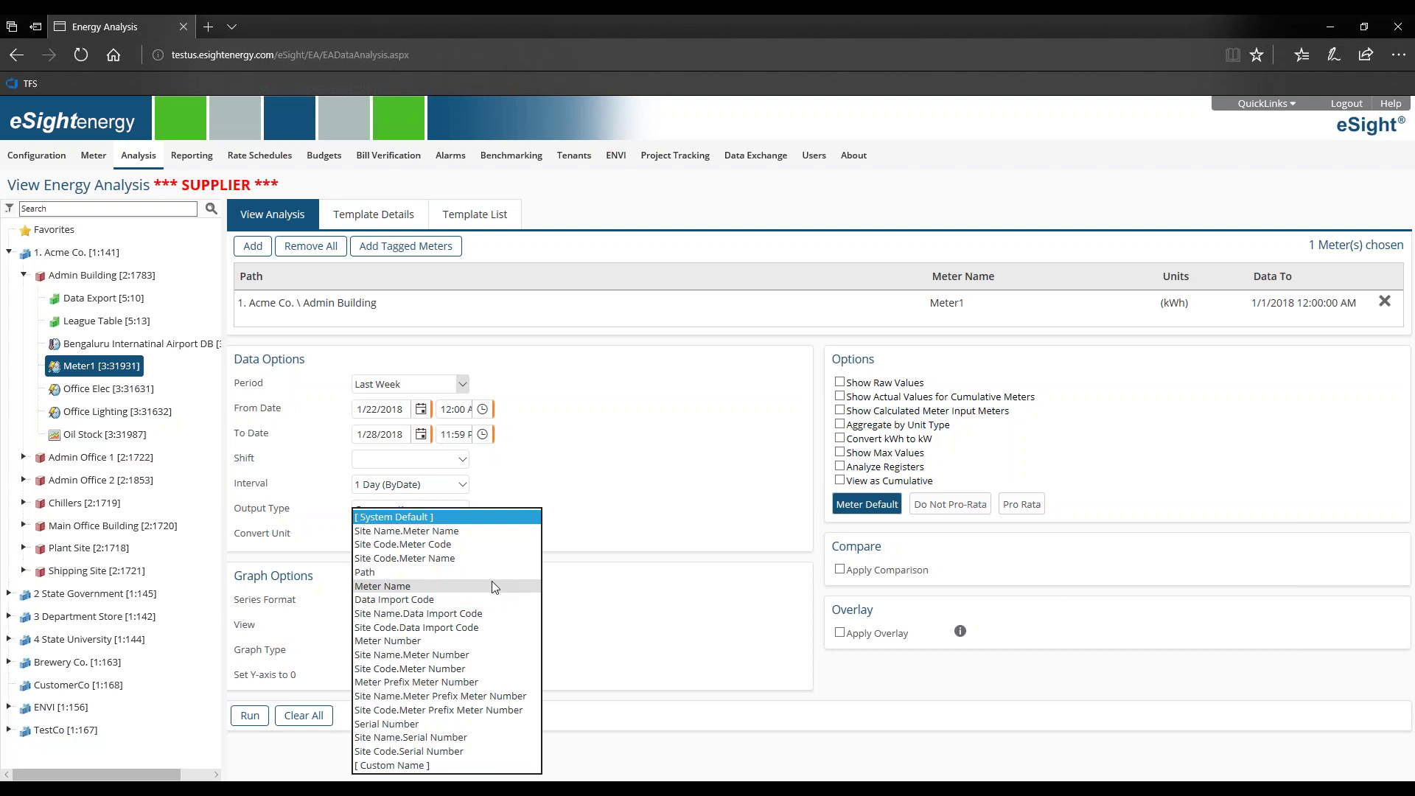
{"action": "left_click", "coordinate": [383, 573]}
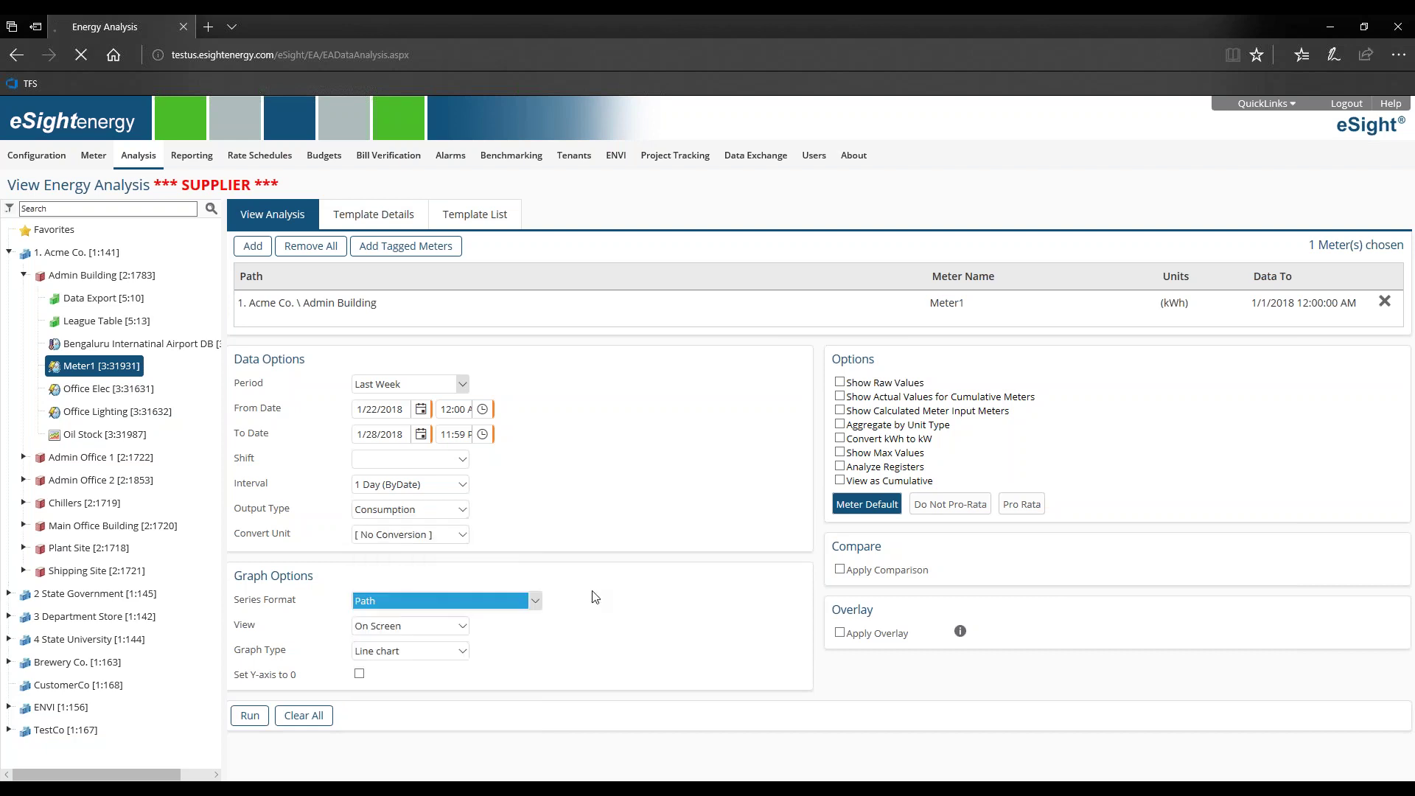
{"action": "left_click", "coordinate": [306, 711]}
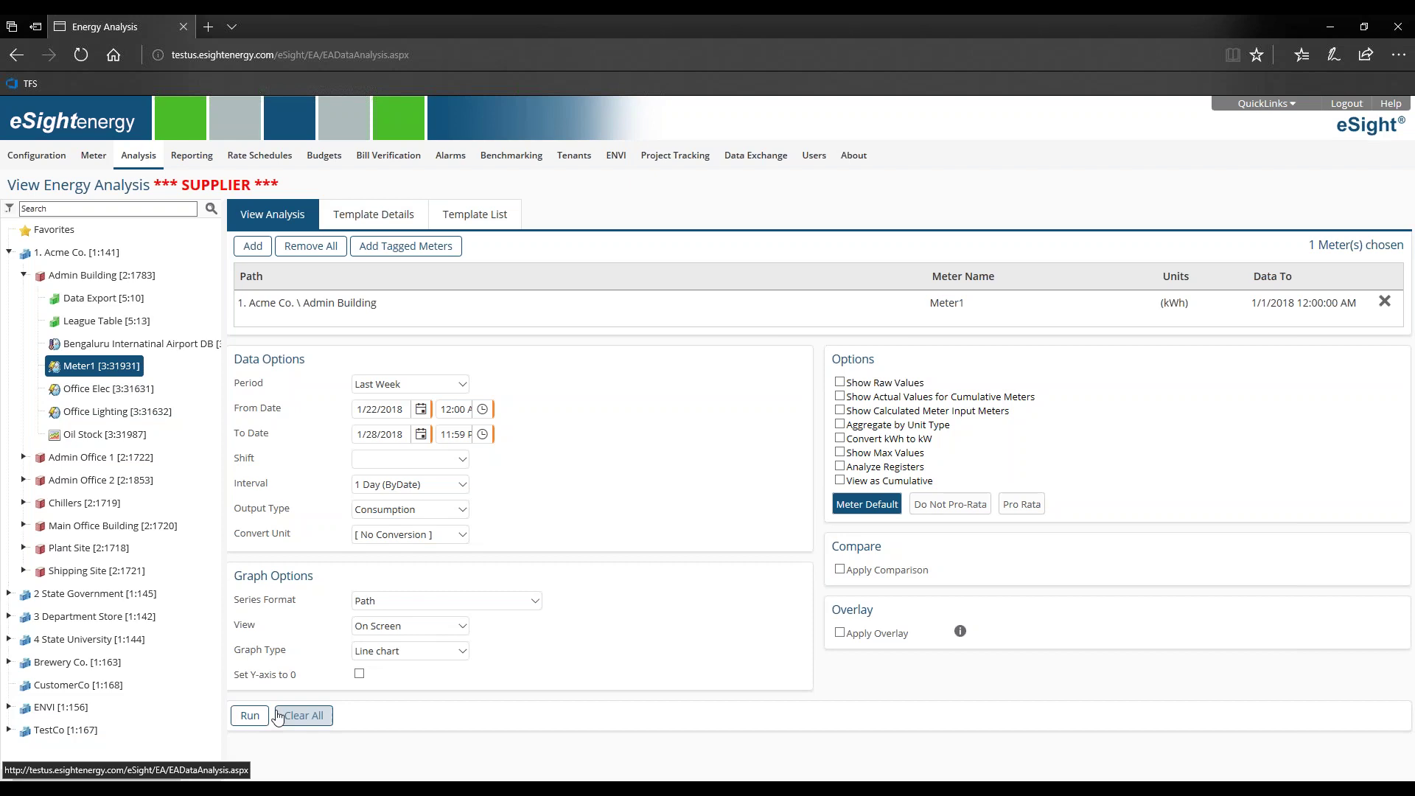
{"action": "left_click", "coordinate": [250, 715]}
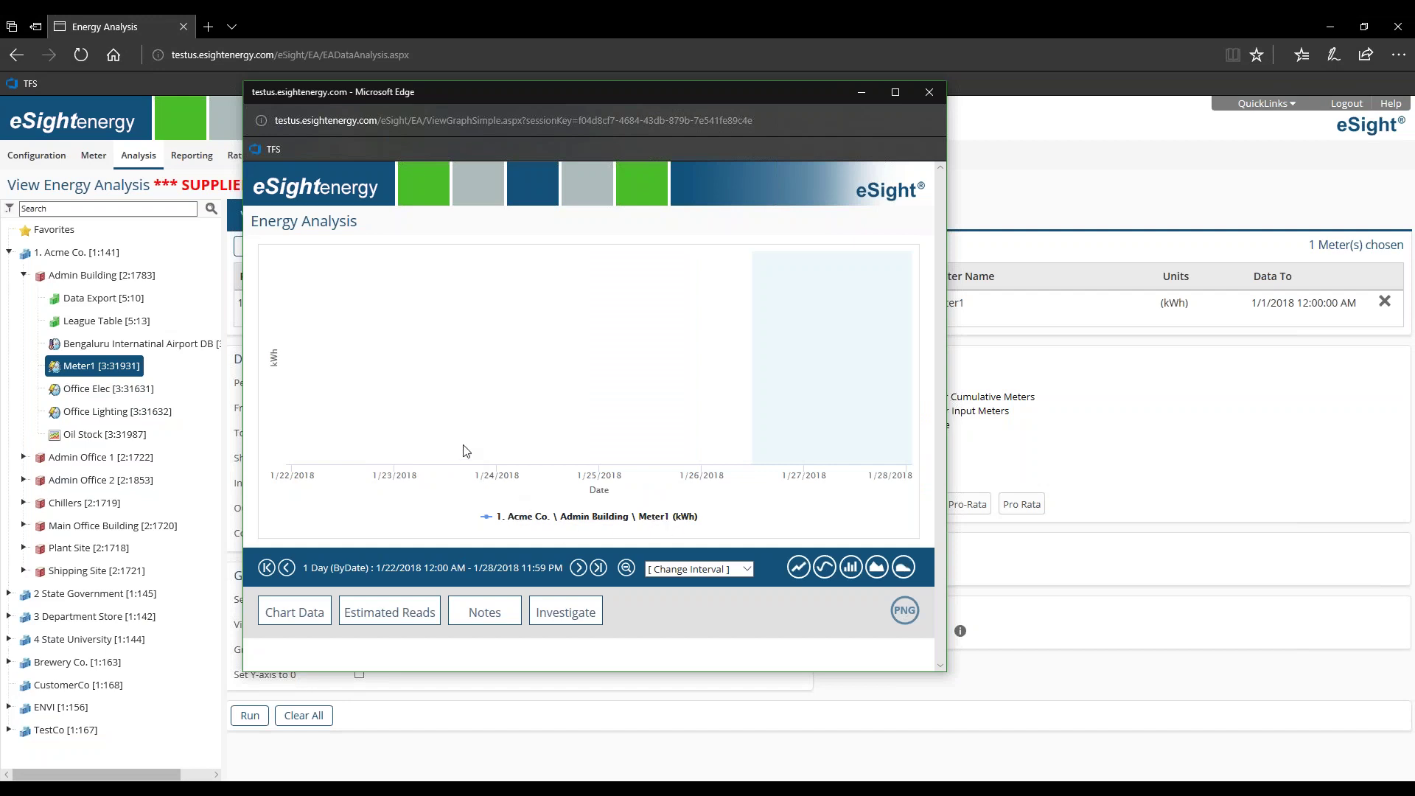
- Start a new note on the Meter1 chart to review the note types, cancel it and close the chart window
{"action": "left_click", "coordinate": [479, 612]}
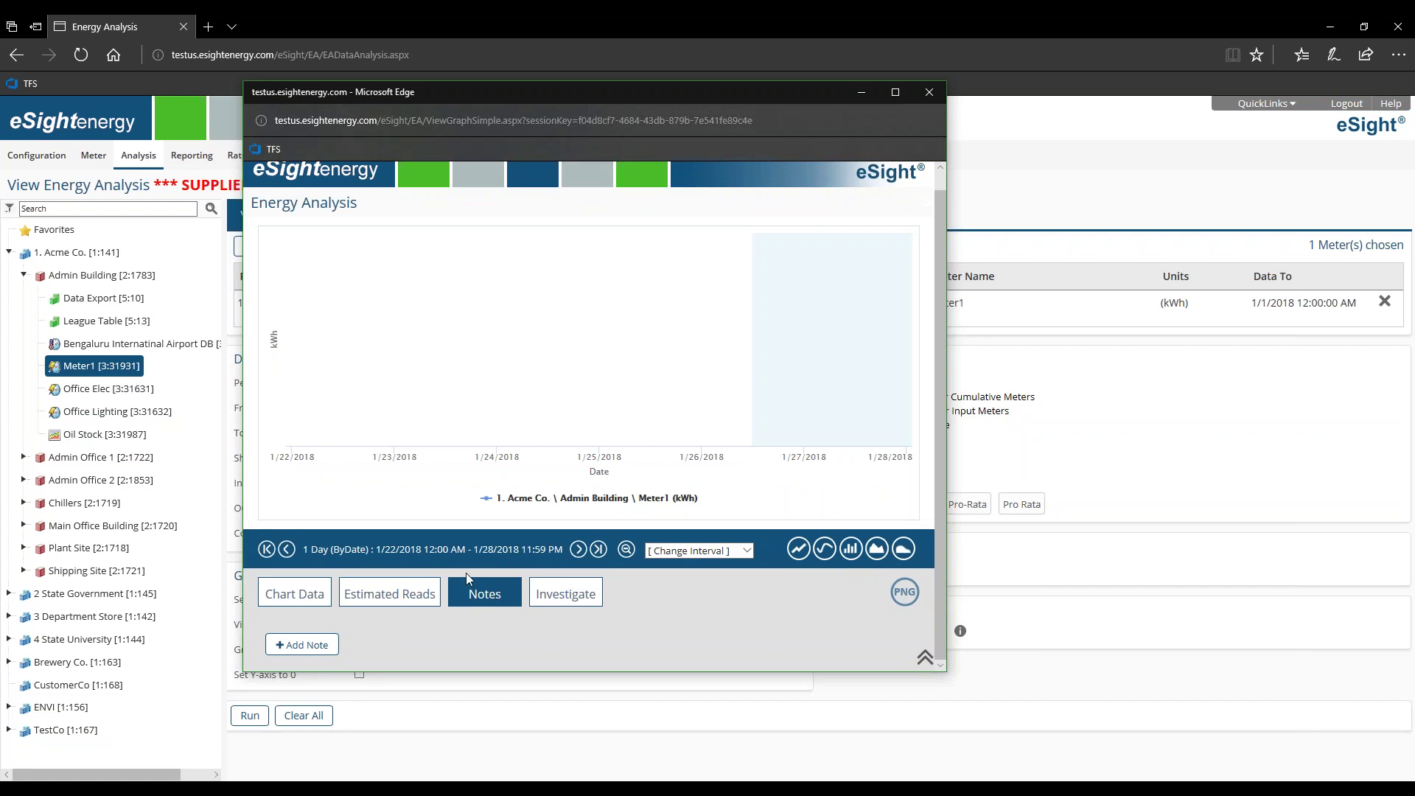
{"action": "left_click", "coordinate": [329, 645]}
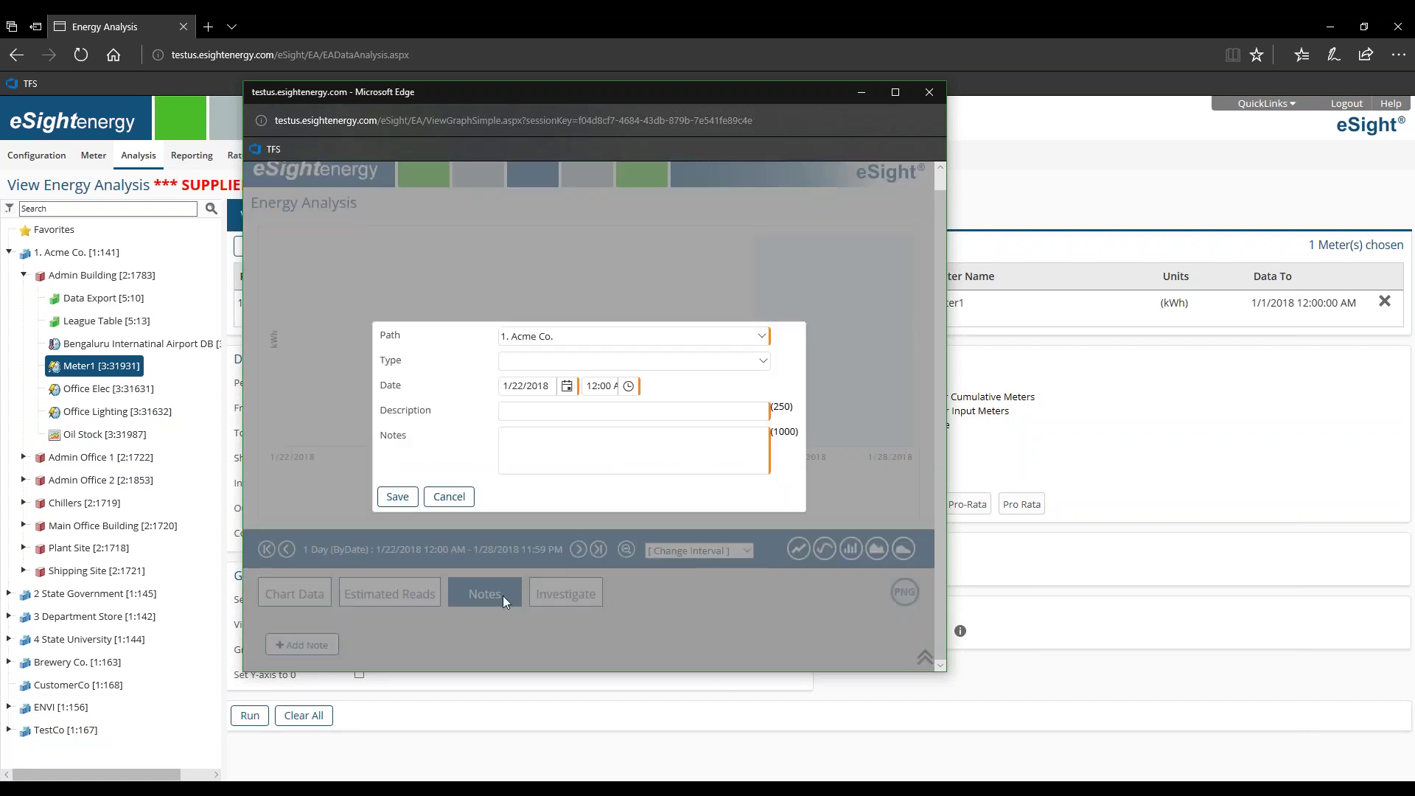
{"action": "left_click", "coordinate": [763, 360]}
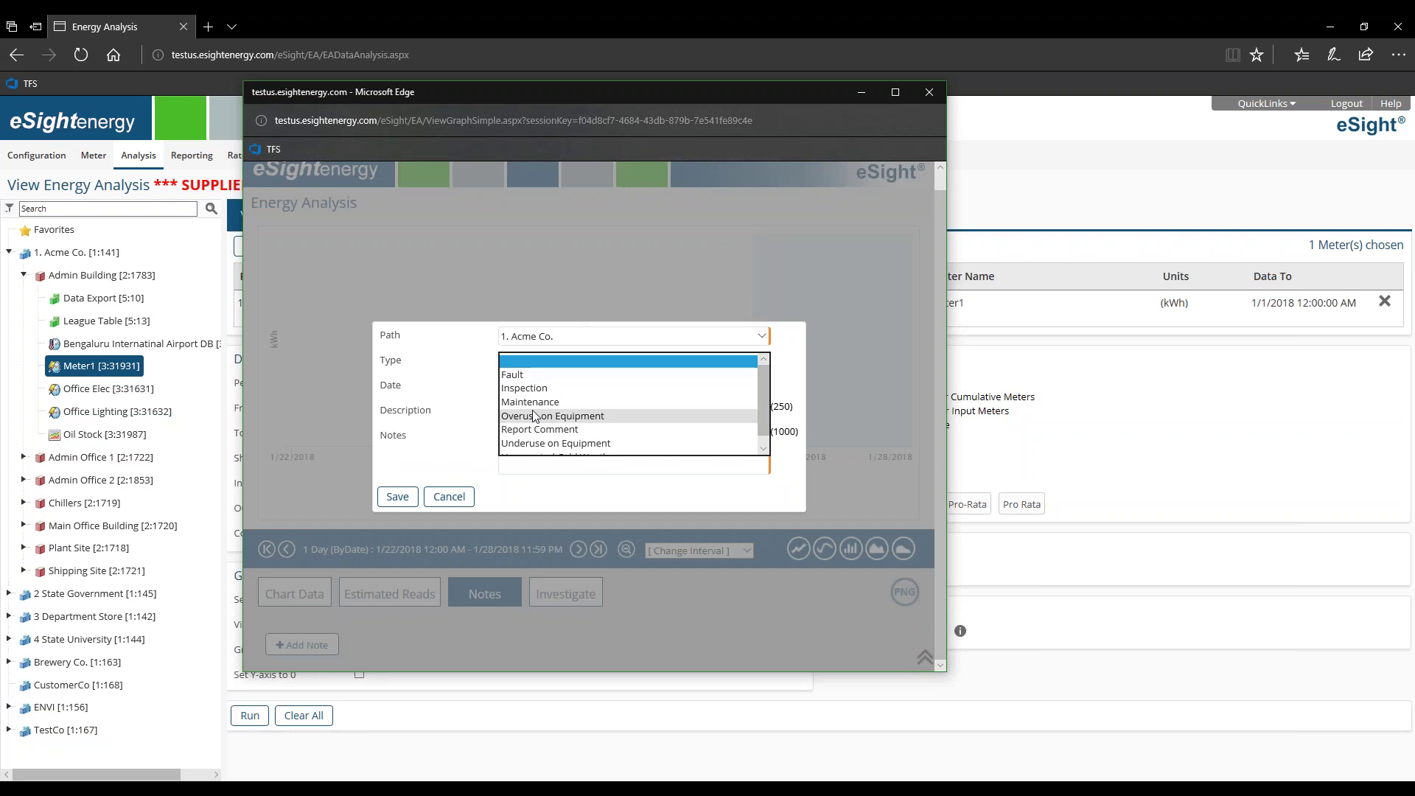
{"action": "left_click", "coordinate": [570, 481]}
{"action": "left_click", "coordinate": [457, 495]}
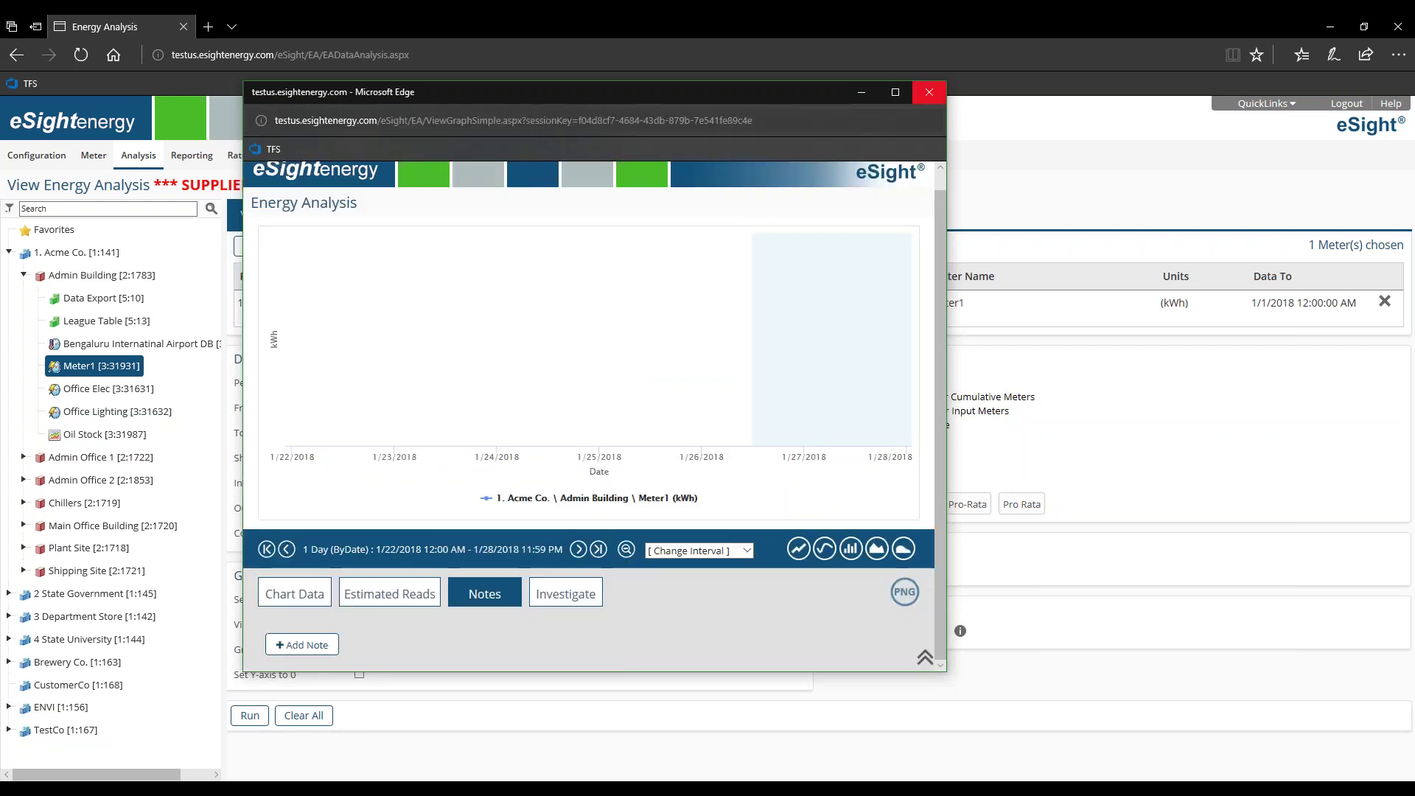
{"action": "left_click", "coordinate": [927, 93]}
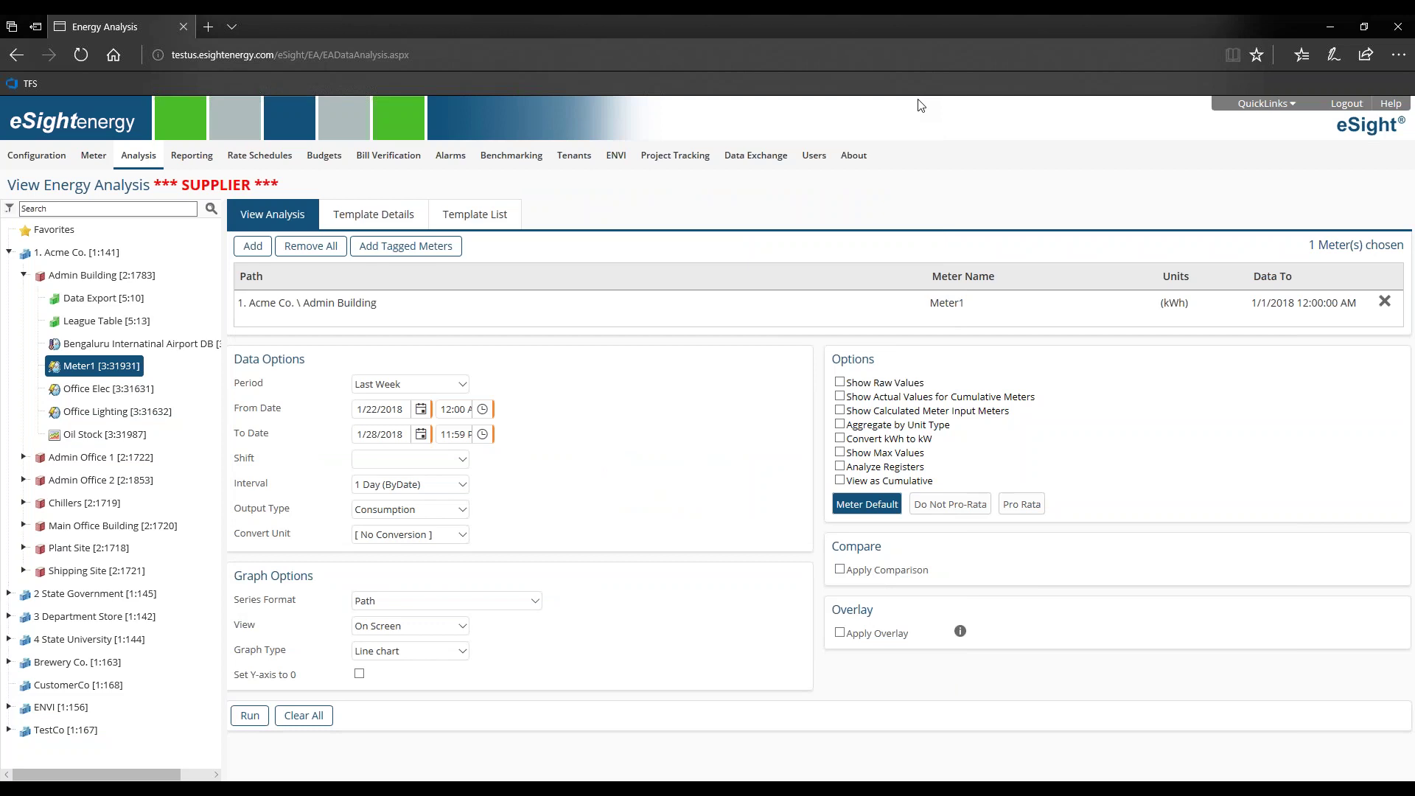
{"action": "key", "text": "alt+Tab"}
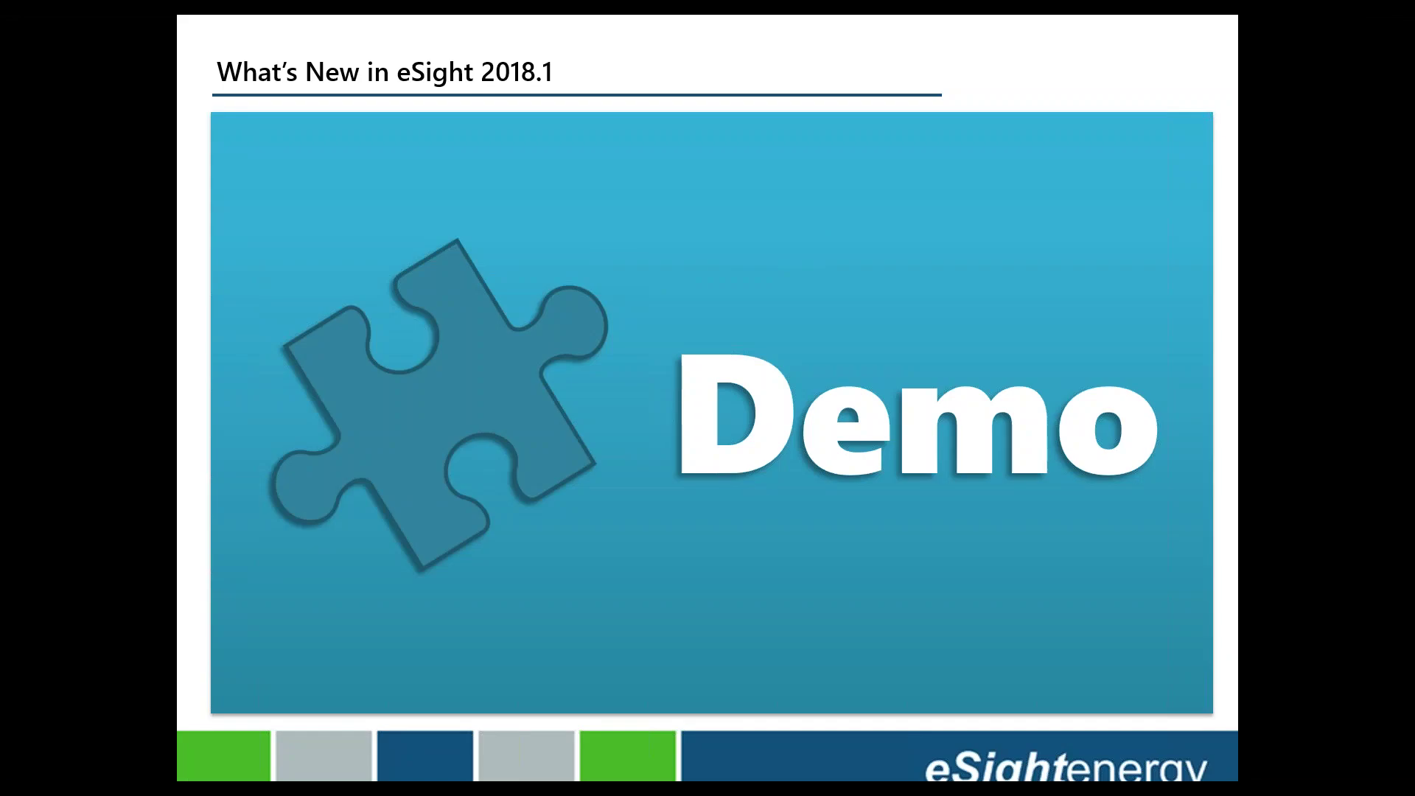
{"action": "key", "text": "Right"}
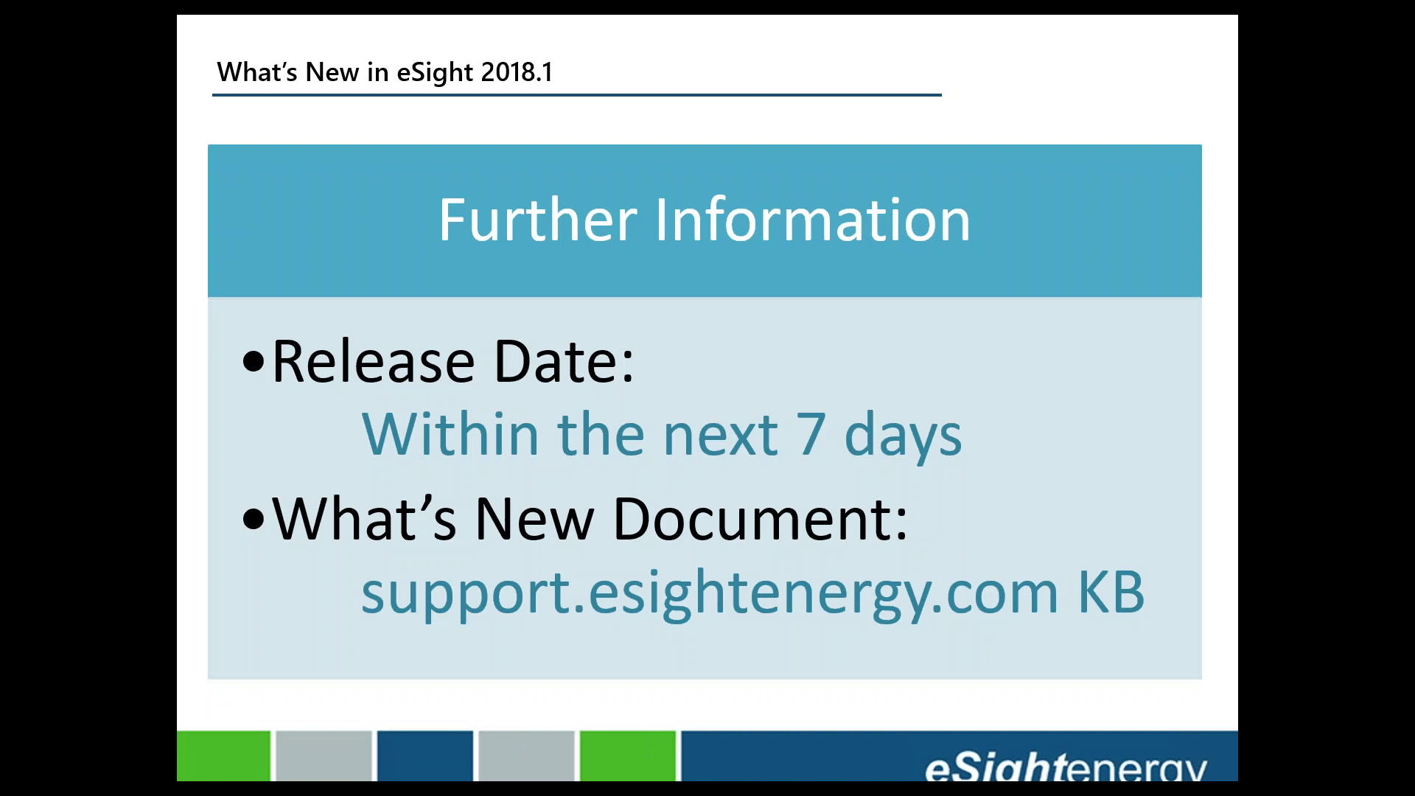